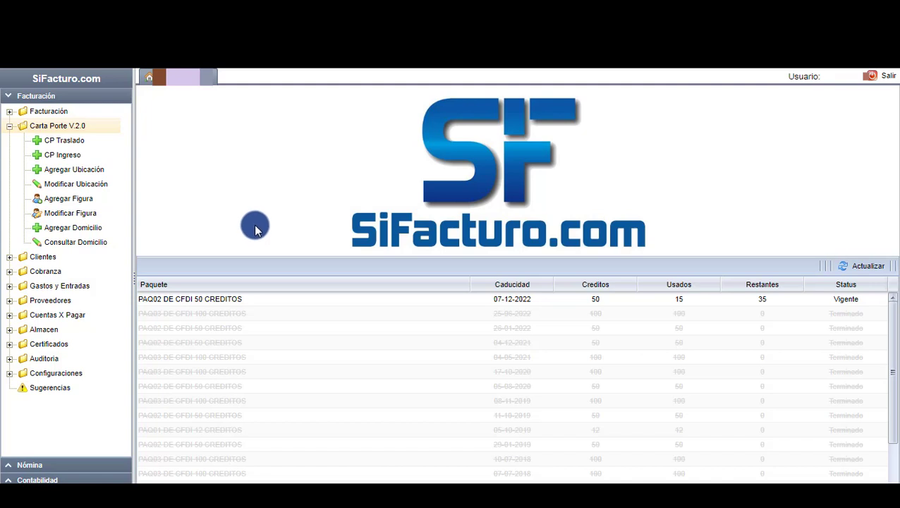
# Start a new Carta Porte location and set its type to Origen.
pyautogui.click(97, 174)
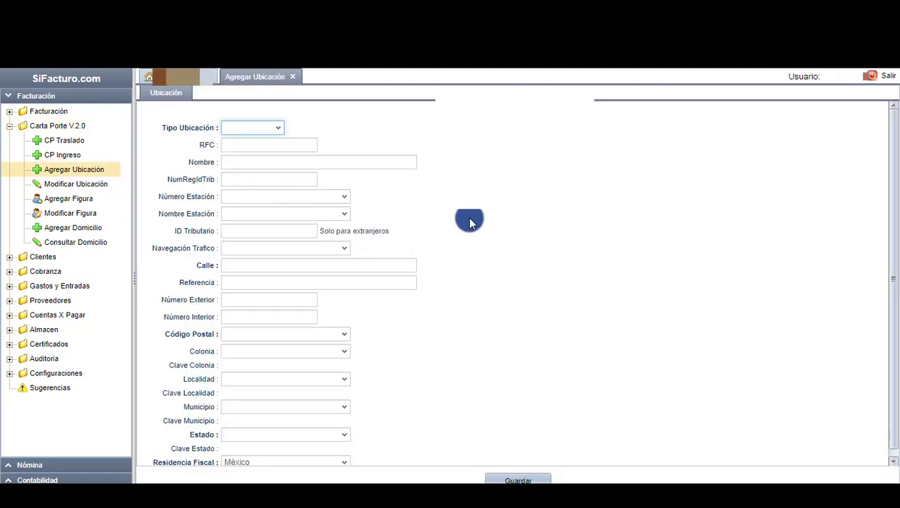
pyautogui.scroll(-1, 469, 222)
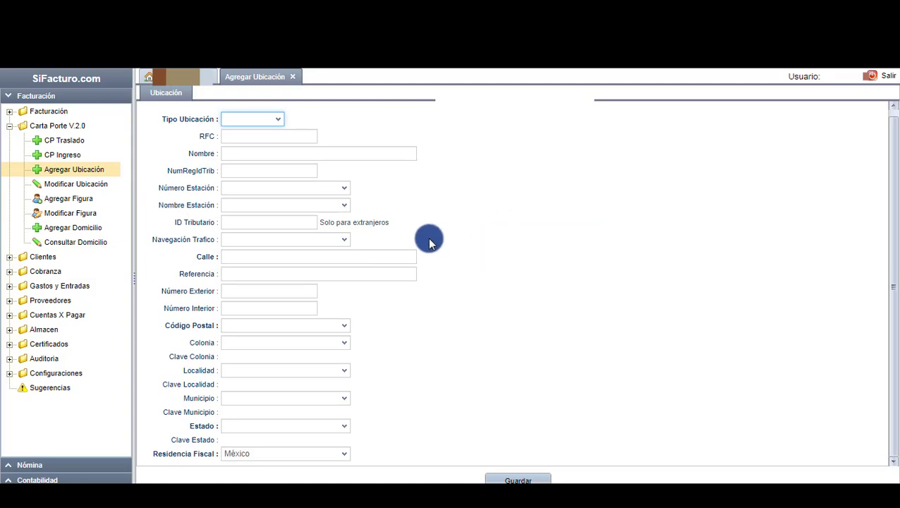
pyautogui.click(282, 126)
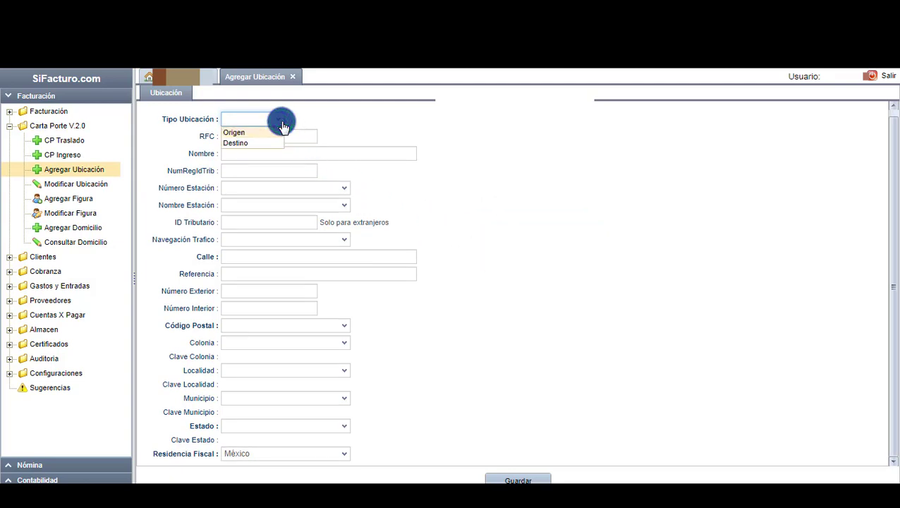
pyautogui.click(263, 132)
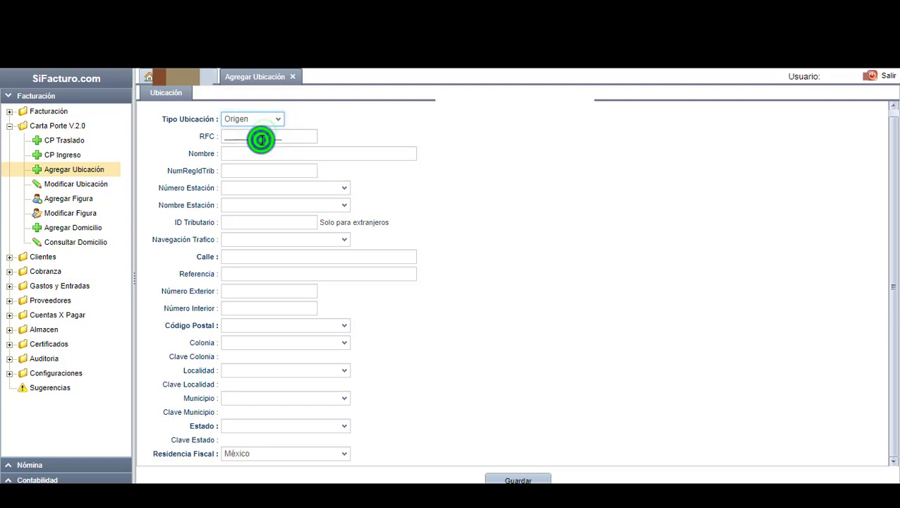
# Enter the sender's RFC and the name EMPRESA ORIGEN SA DE CV.
pyautogui.click(261, 139)
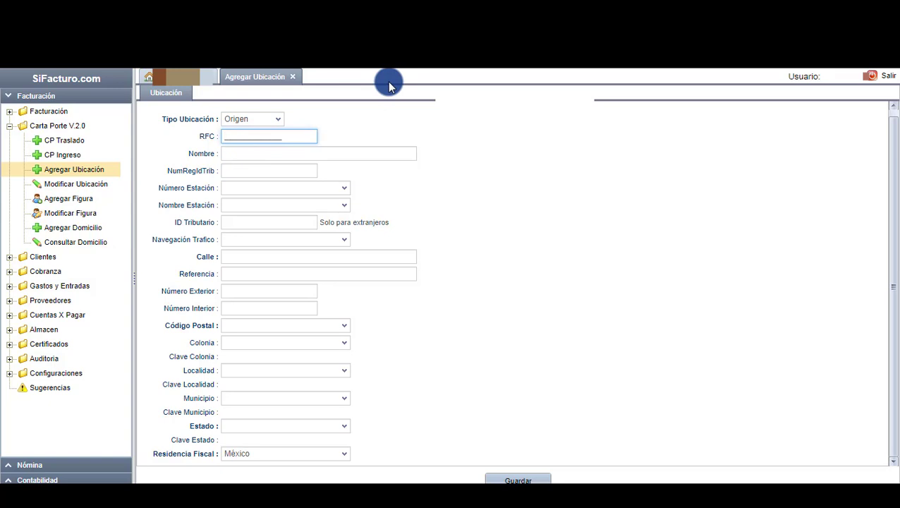
pyautogui.write('ORG010203')
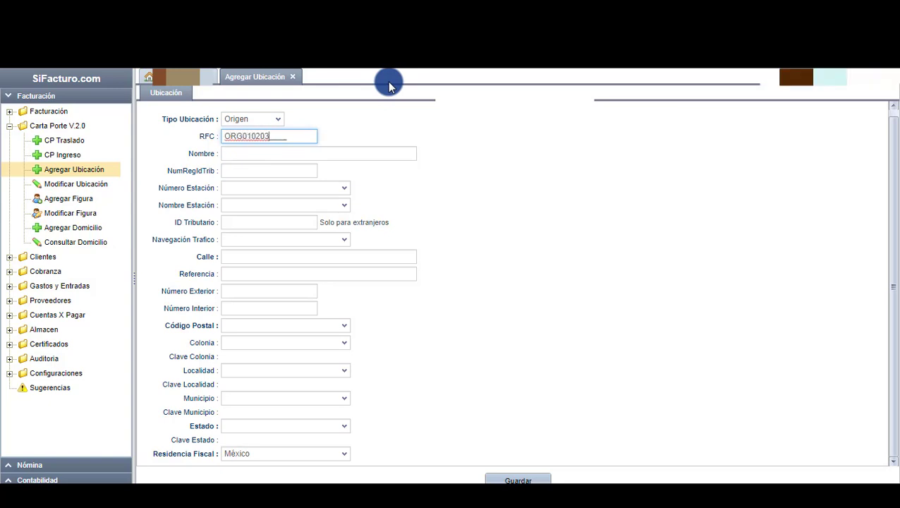
pyautogui.write('4A5')
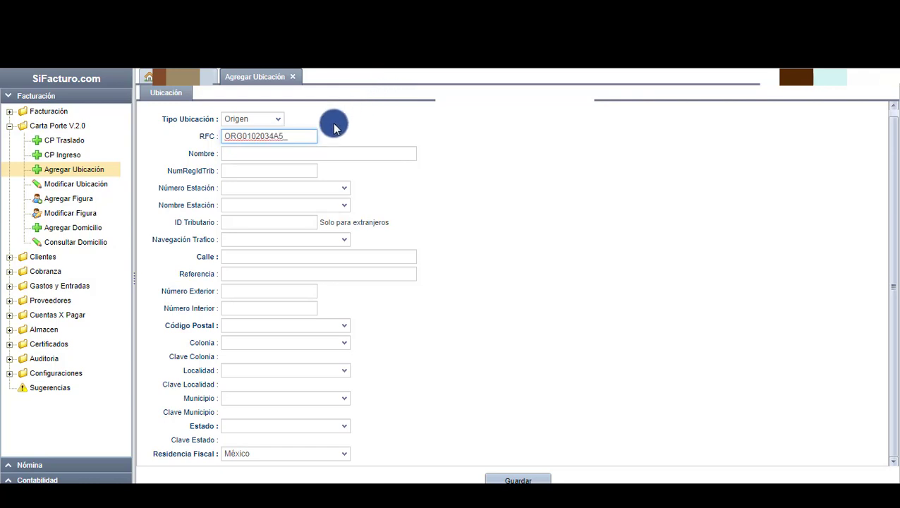
pyautogui.click(292, 153)
pyautogui.write('EMP')
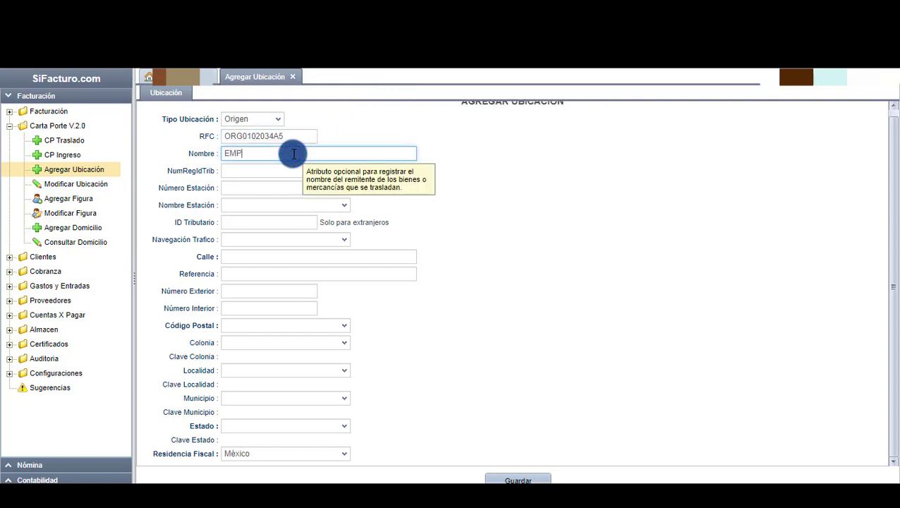
pyautogui.write('RESA ORIGEN SA DE CV')
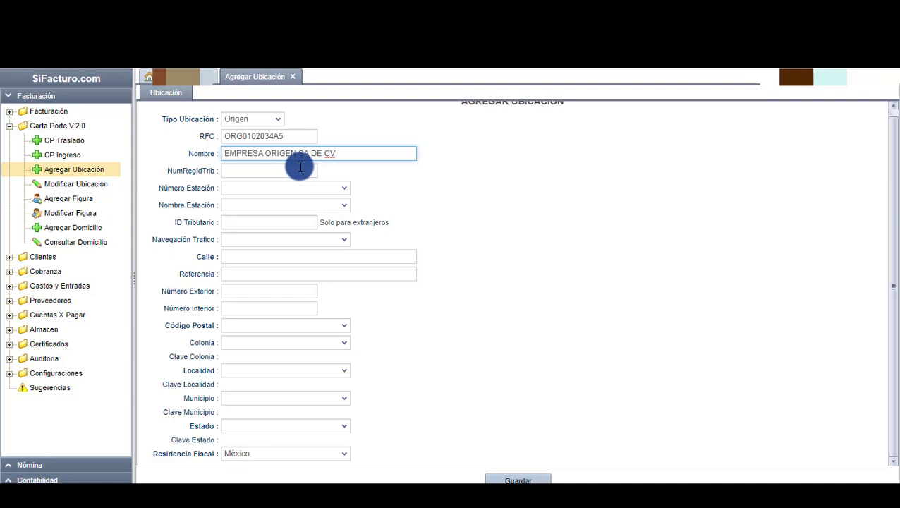
pyautogui.click(297, 258)
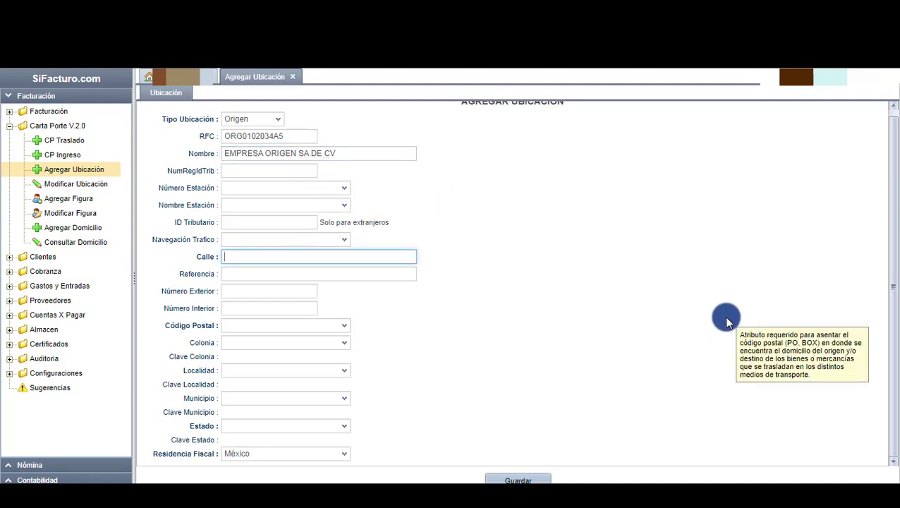
pyautogui.press('Tab')
pyautogui.press('Tab')
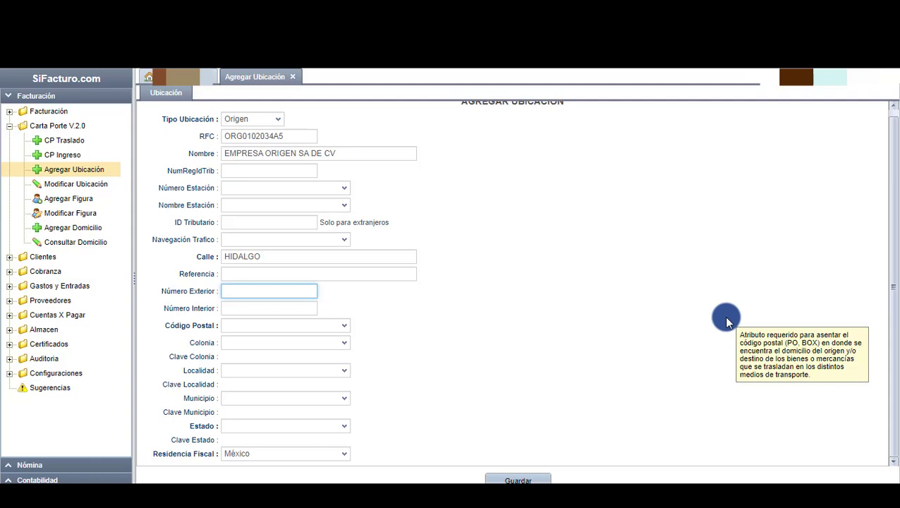
pyautogui.press('Tab')
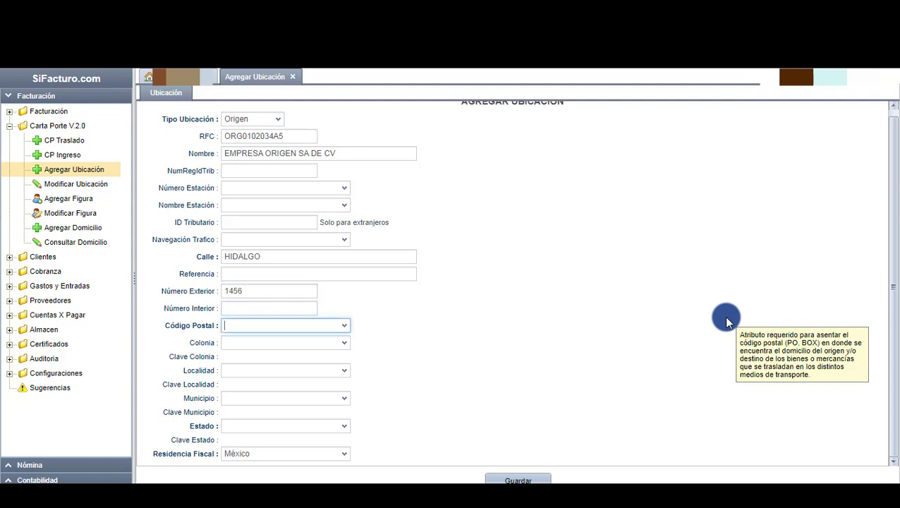
pyautogui.write('76')
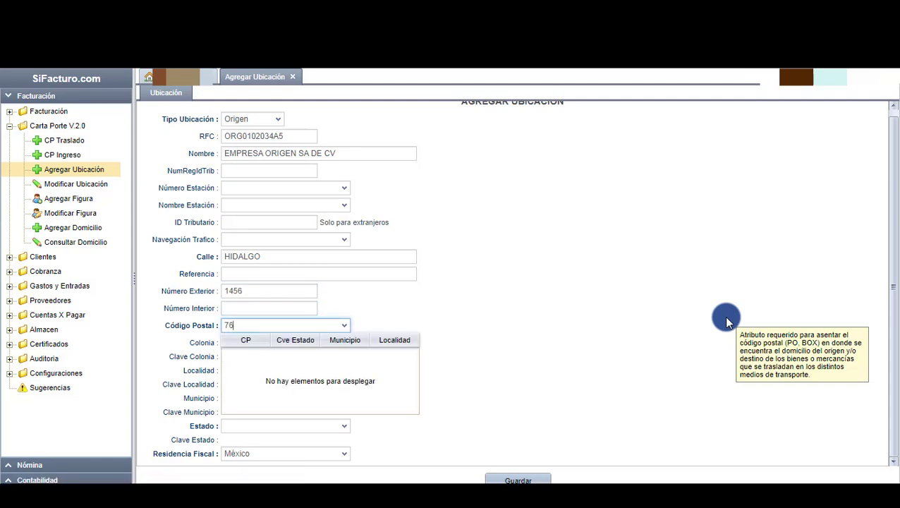
pyautogui.write('00')
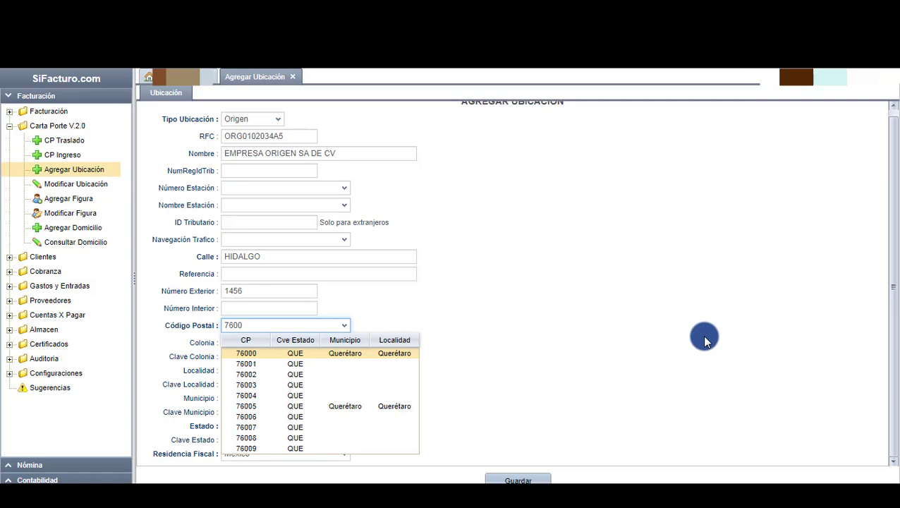
# Pick postal code 76000, colonia Centro, locality and municipality Querétaro, state QUERETARO, and save.
pyautogui.click(245, 353)
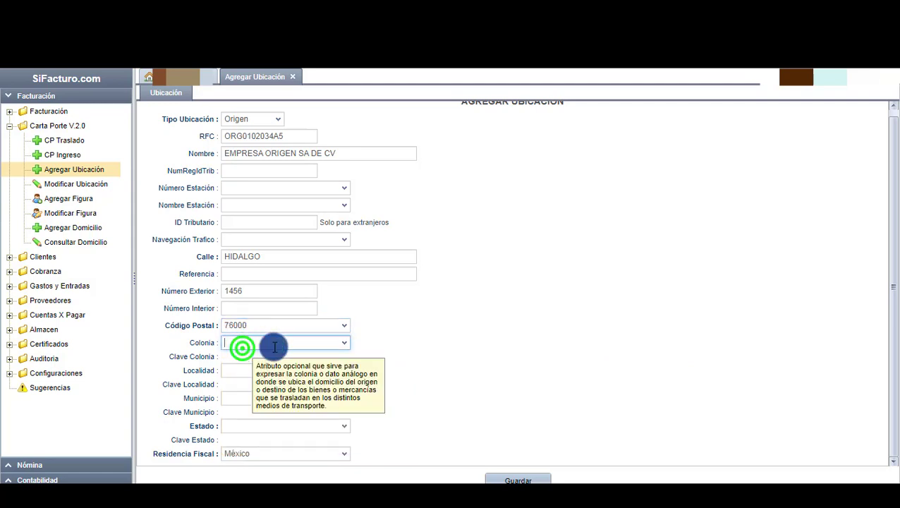
pyautogui.click(343, 344)
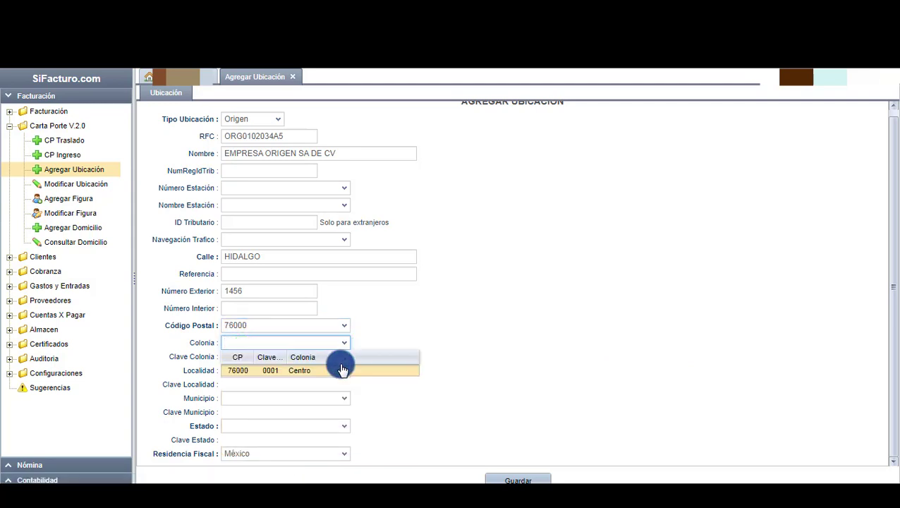
pyautogui.click(333, 370)
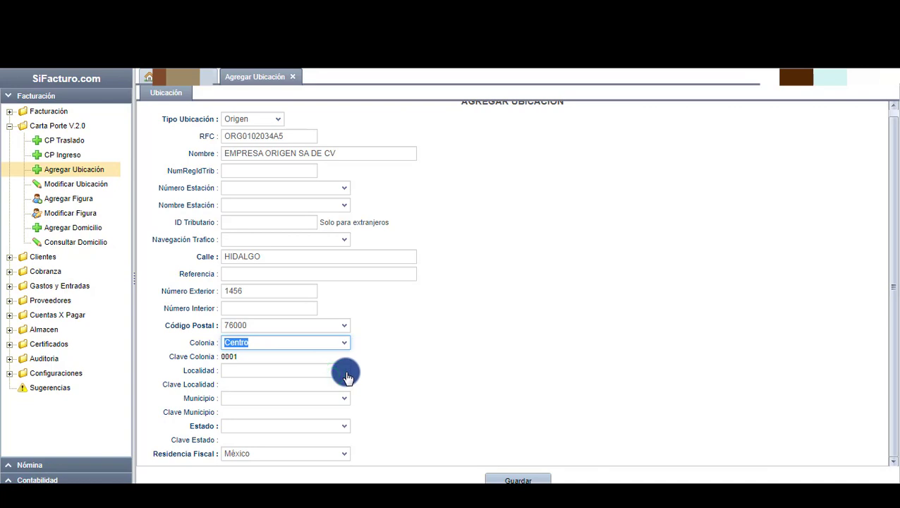
pyautogui.click(346, 372)
pyautogui.click(285, 400)
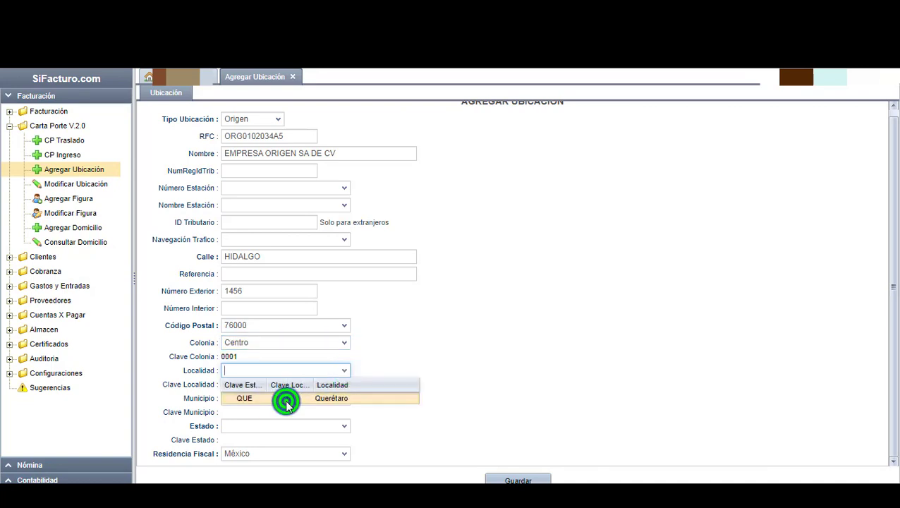
pyautogui.click(345, 395)
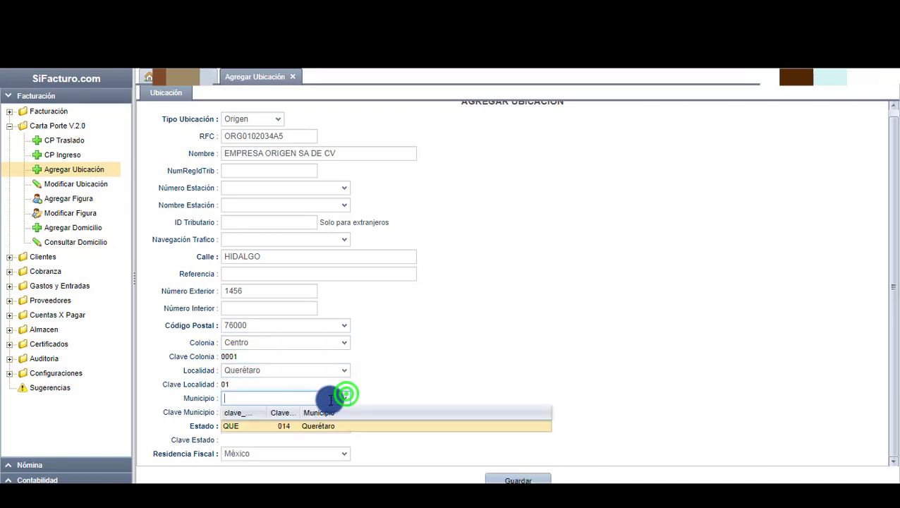
pyautogui.click(302, 427)
pyautogui.click(344, 426)
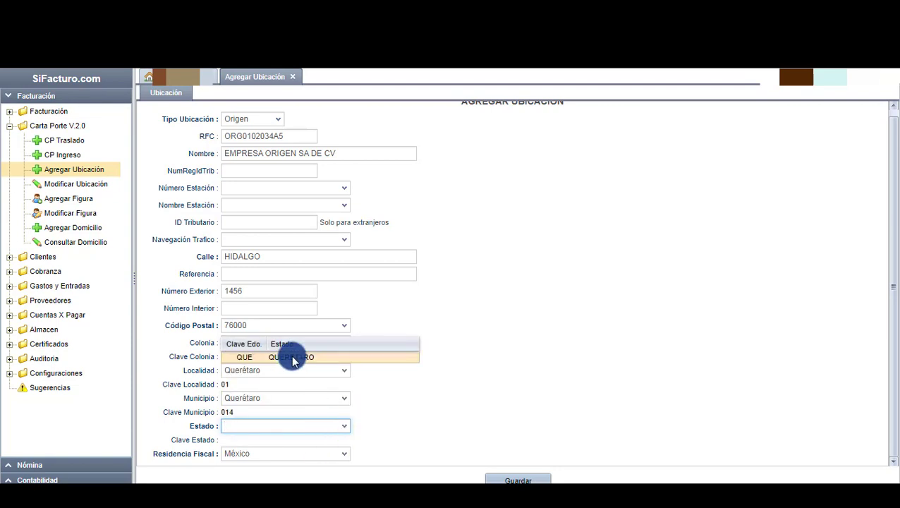
pyautogui.click(294, 357)
pyautogui.click(403, 389)
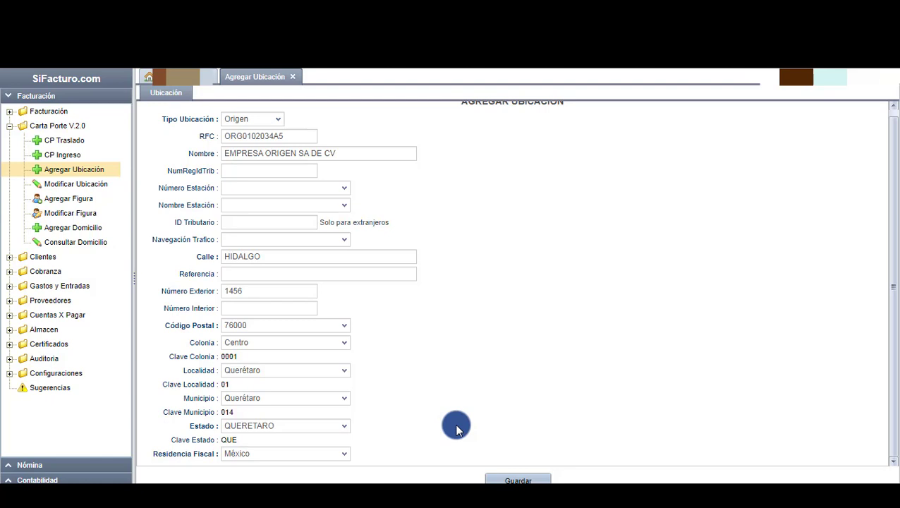
pyautogui.click(534, 479)
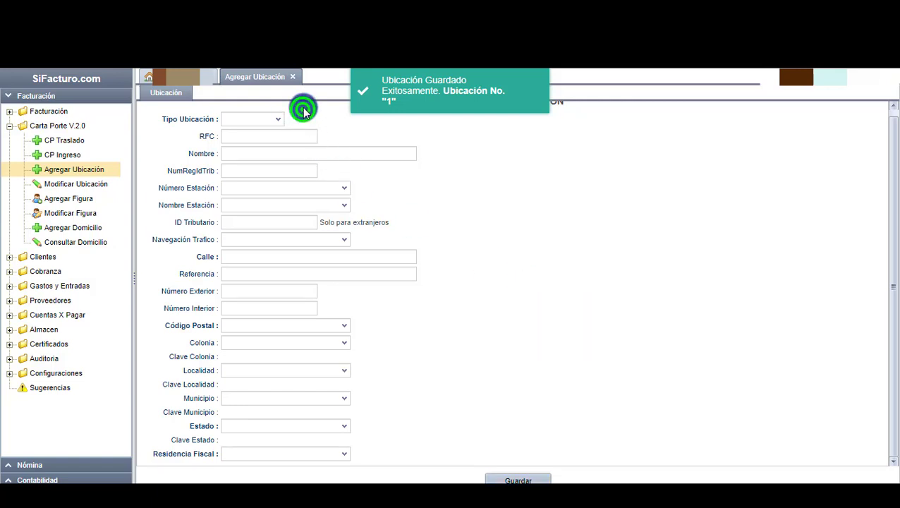
# Make the next location a Destino with its RFC and name EMPRESA DESTINO SA DE CV.
pyautogui.click(278, 118)
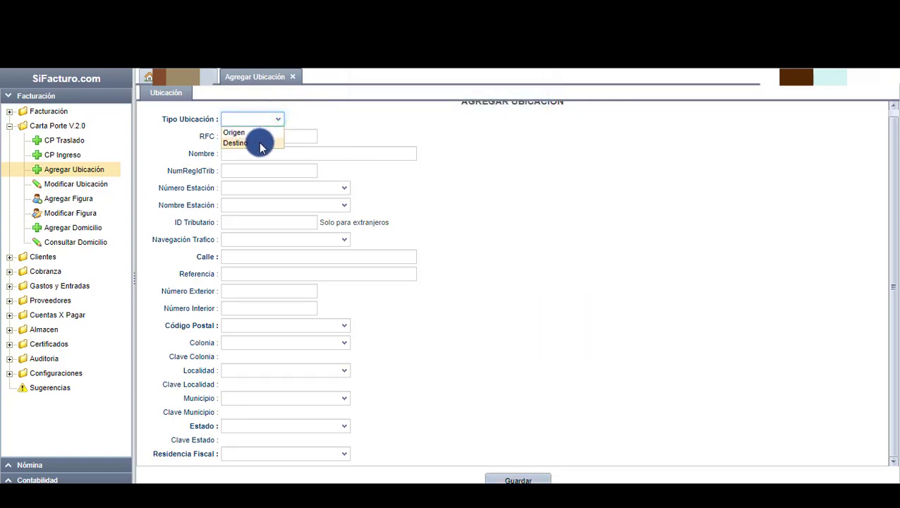
pyautogui.click(259, 142)
pyautogui.click(261, 137)
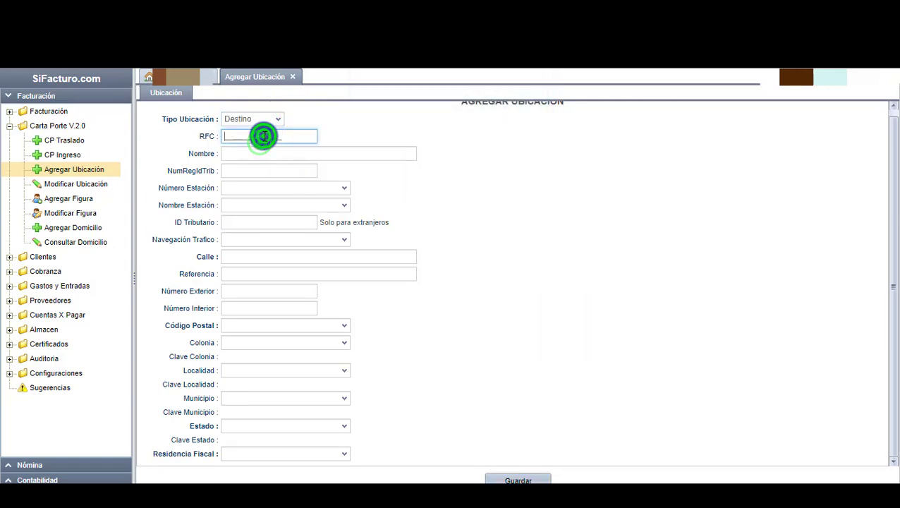
pyautogui.write('DES020')
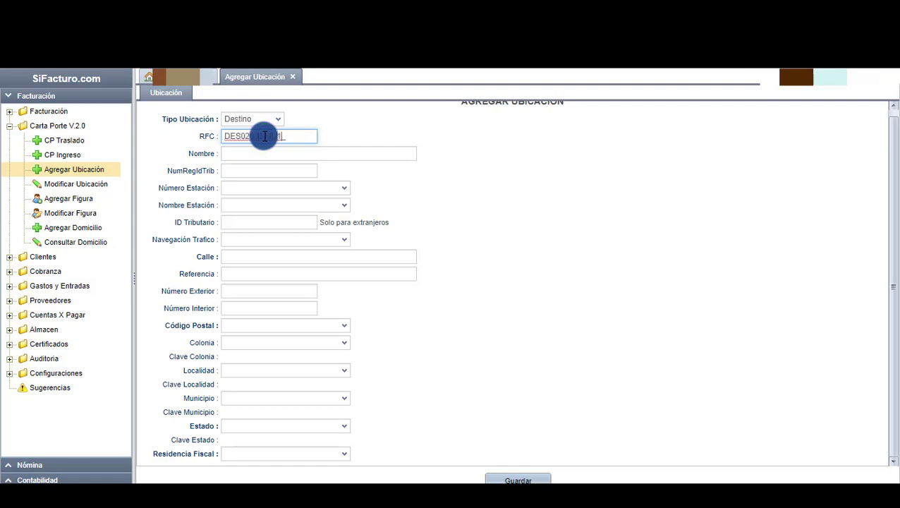
pyautogui.click(262, 152)
pyautogui.write('EMPRESA DE')
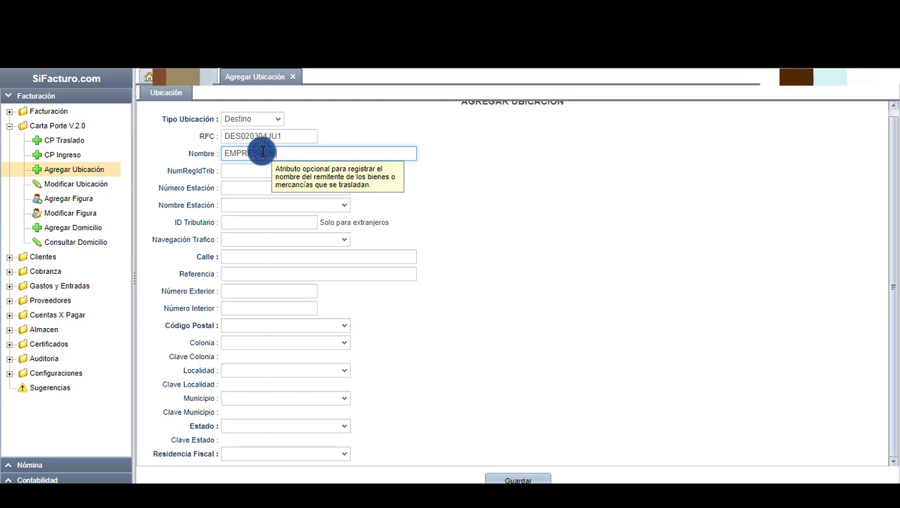
pyautogui.write('STINO SA DE CV')
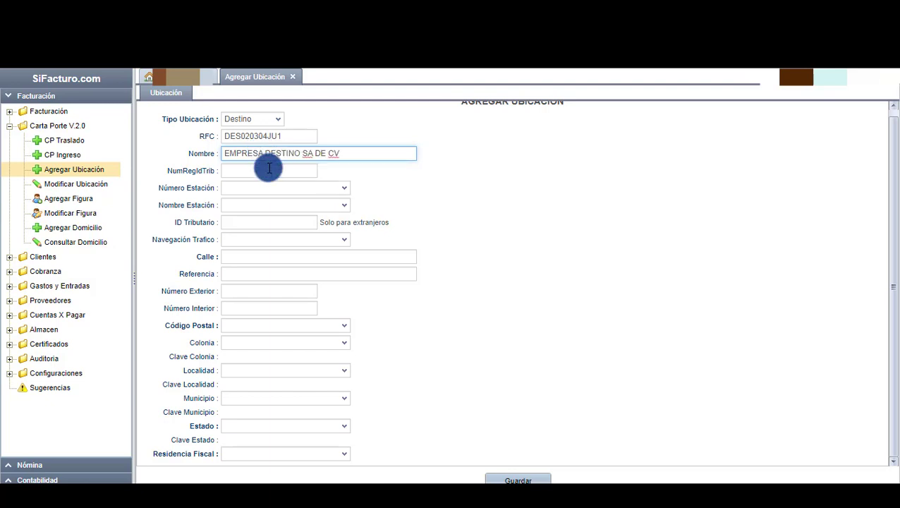
pyautogui.click(227, 256)
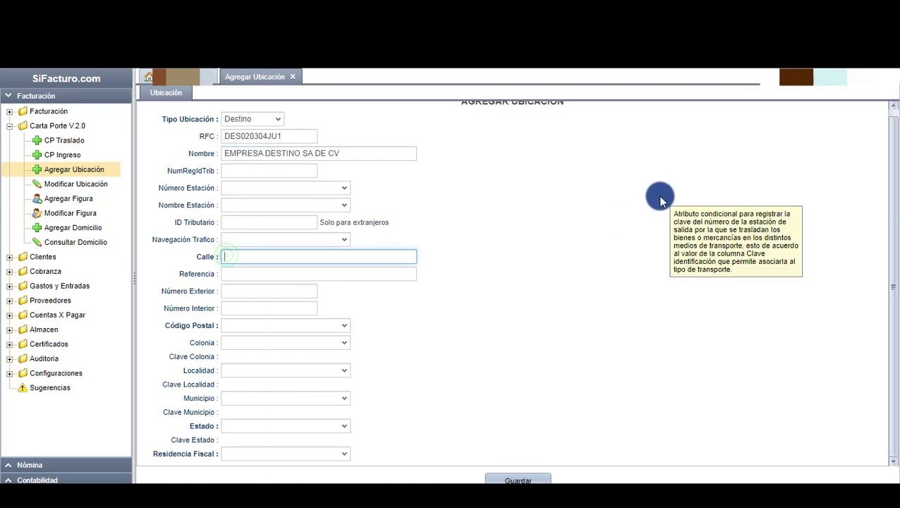
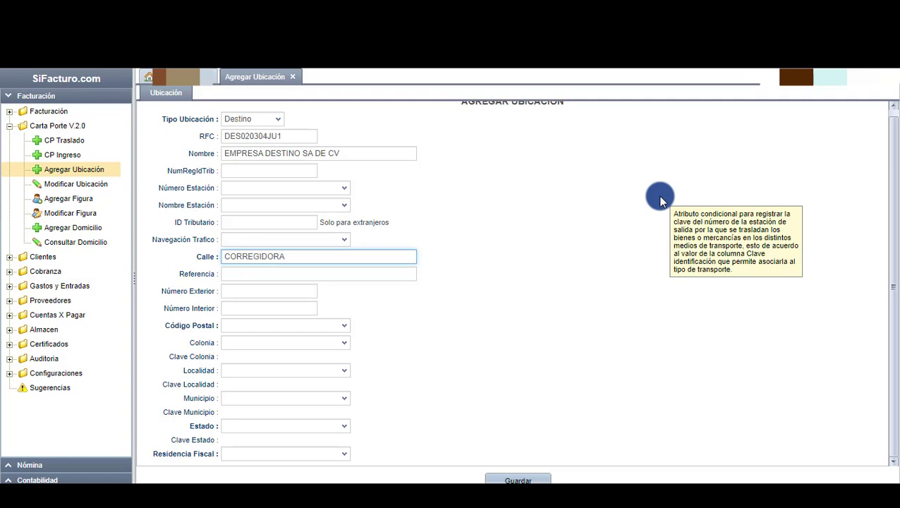
pyautogui.press('Tab')
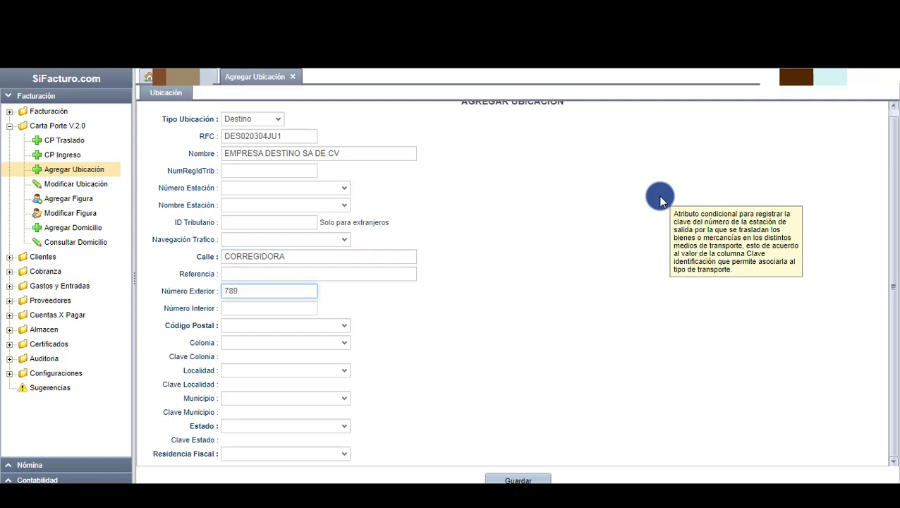
pyautogui.press('Tab')
pyautogui.click(282, 324)
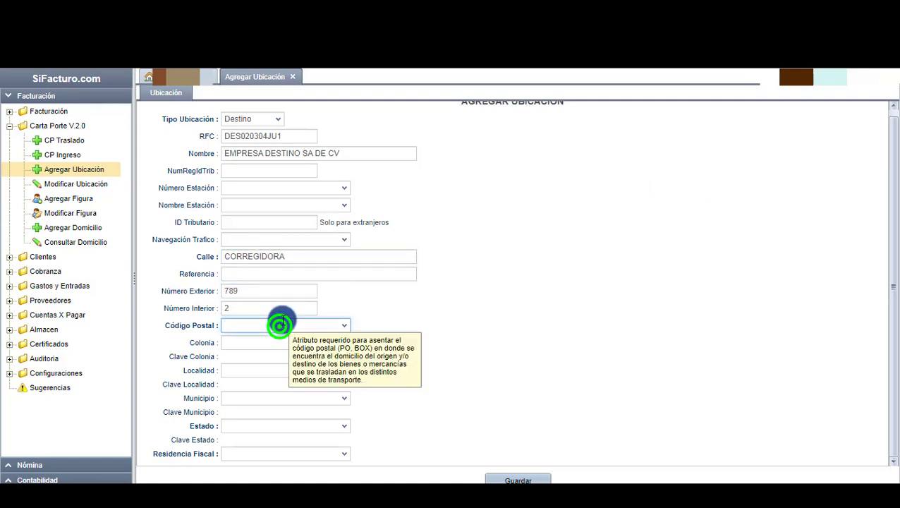
pyautogui.write('38154')
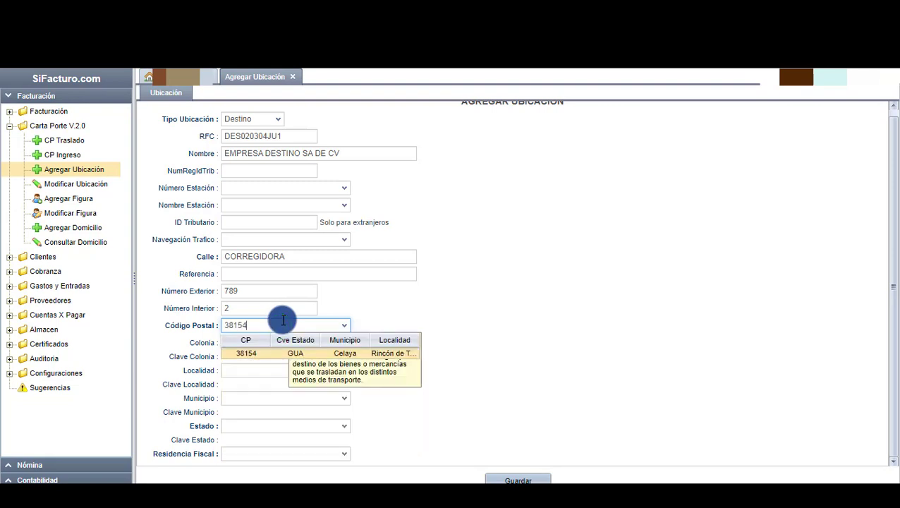
# Choose postal code 38154, colonia San Marcos, locality Rincón de Tamayo, municipality Celaya, state GUANAJUATO.
pyautogui.click(311, 353)
pyautogui.click(311, 342)
pyautogui.click(349, 343)
pyautogui.click(315, 365)
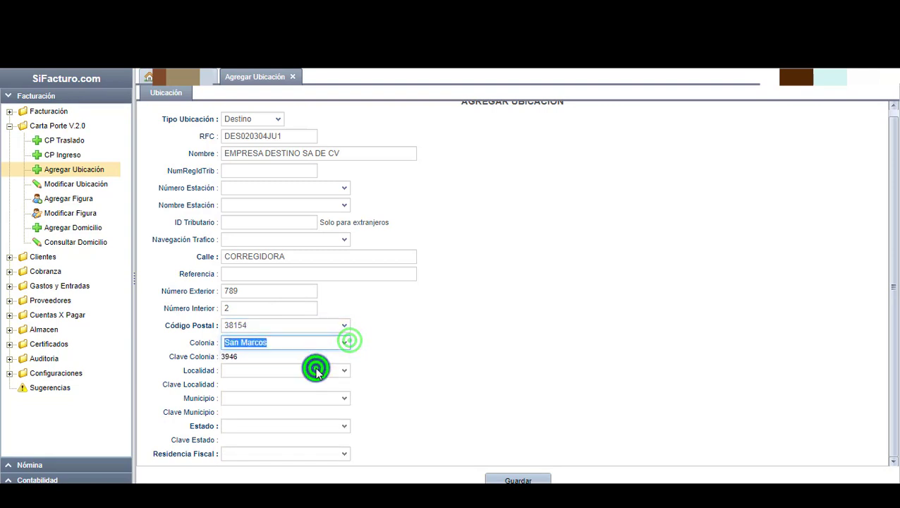
pyautogui.click(347, 371)
pyautogui.click(327, 400)
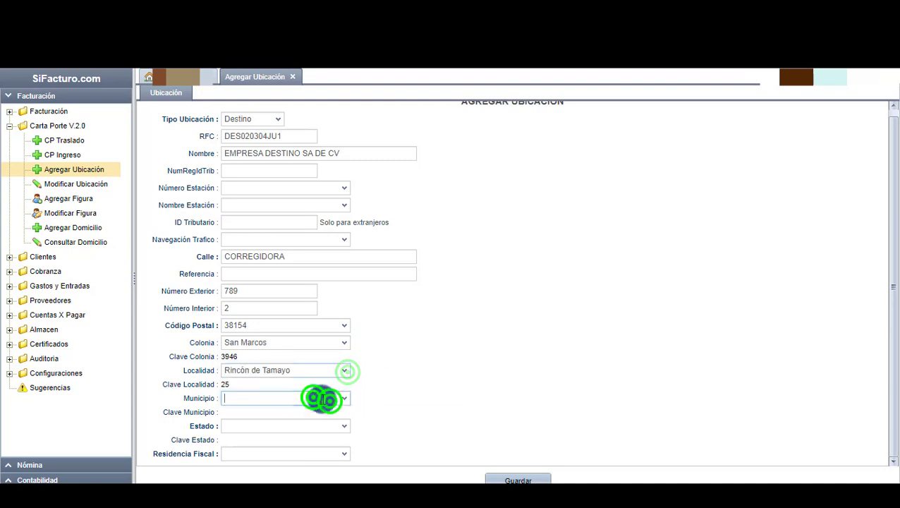
pyautogui.click(345, 398)
pyautogui.click(308, 425)
pyautogui.click(343, 426)
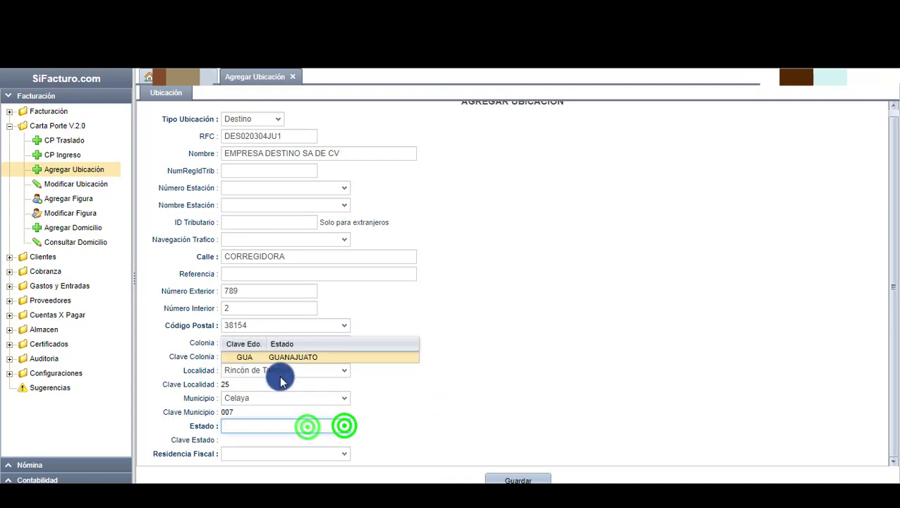
pyautogui.click(287, 358)
# Set the fiscal residence to México and save the destination location.
pyautogui.click(444, 401)
pyautogui.click(303, 455)
pyautogui.write('MEXICO')
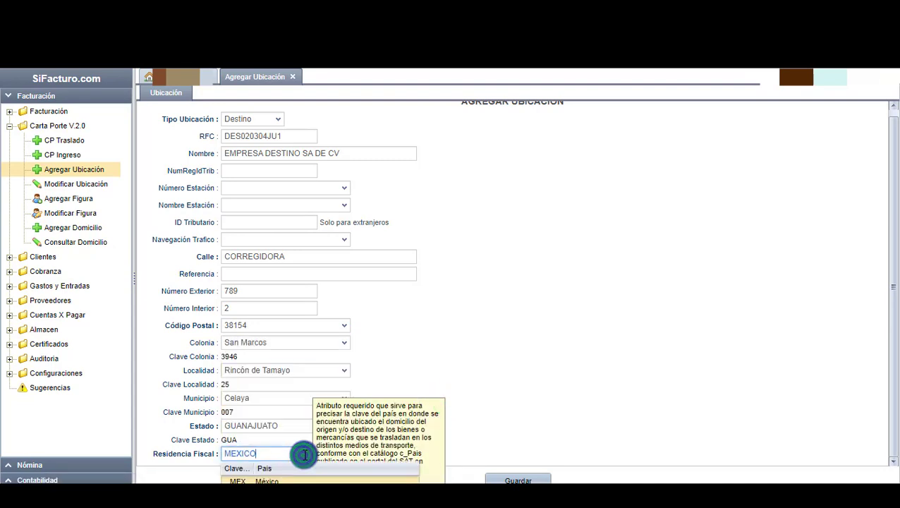
pyautogui.click(296, 478)
pyautogui.click(515, 479)
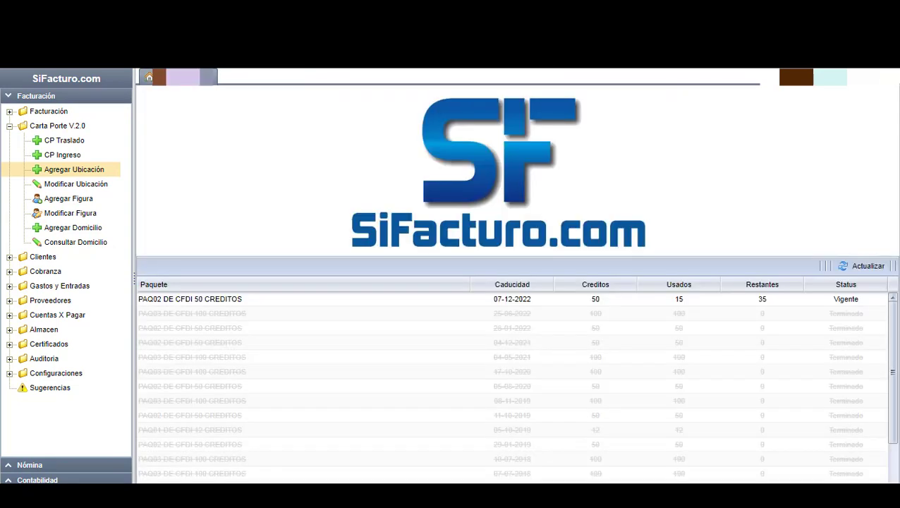
# Open the saved locations list and edit the Destino entry.
pyautogui.click(97, 185)
pyautogui.click(321, 234)
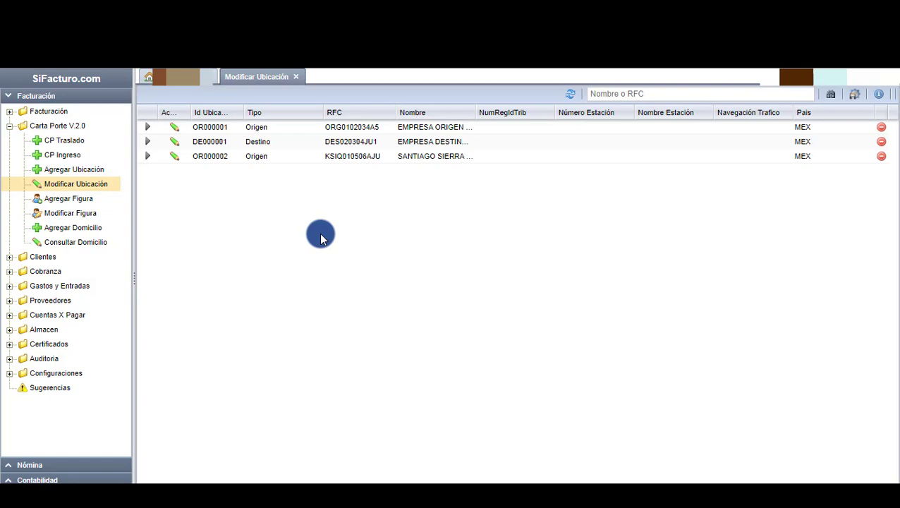
pyautogui.click(175, 141)
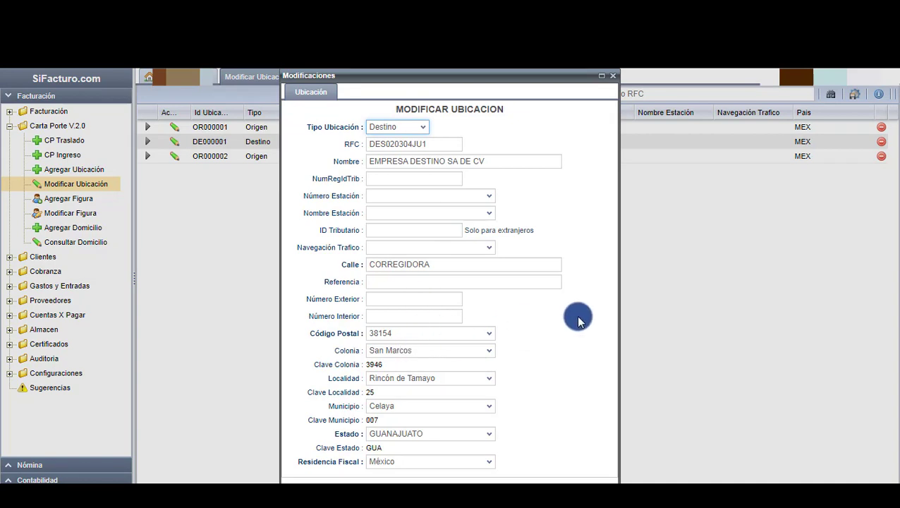
pyautogui.moveTo(580, 322)
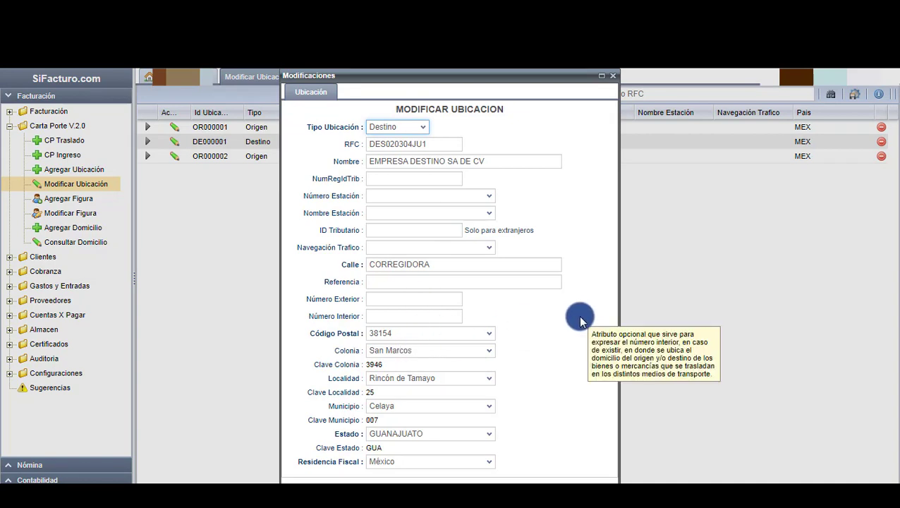
# Replace street CORREGIDORA with FRANCISCO I MADERO and save the location.
pyautogui.doubleClick(464, 268)
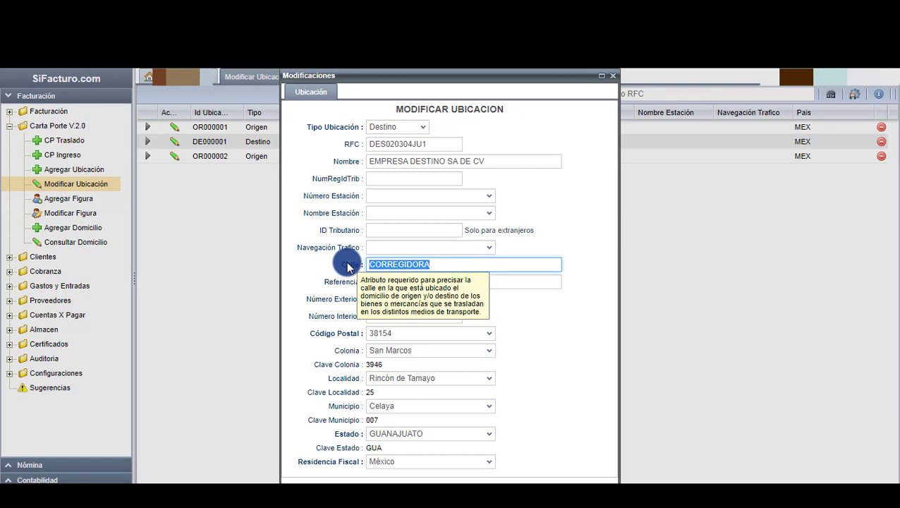
pyautogui.write('FRANCISCO')
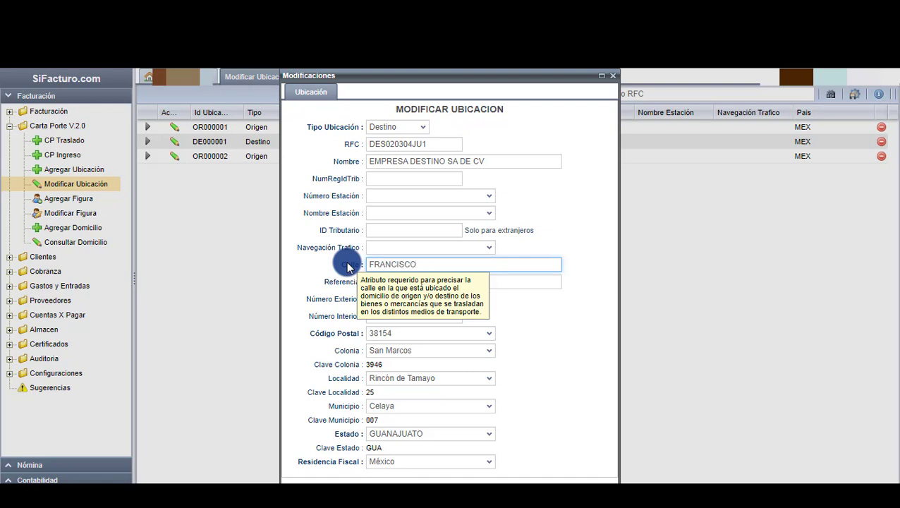
pyautogui.write(' IM')
pyautogui.write('MADER')
pyautogui.write('O')
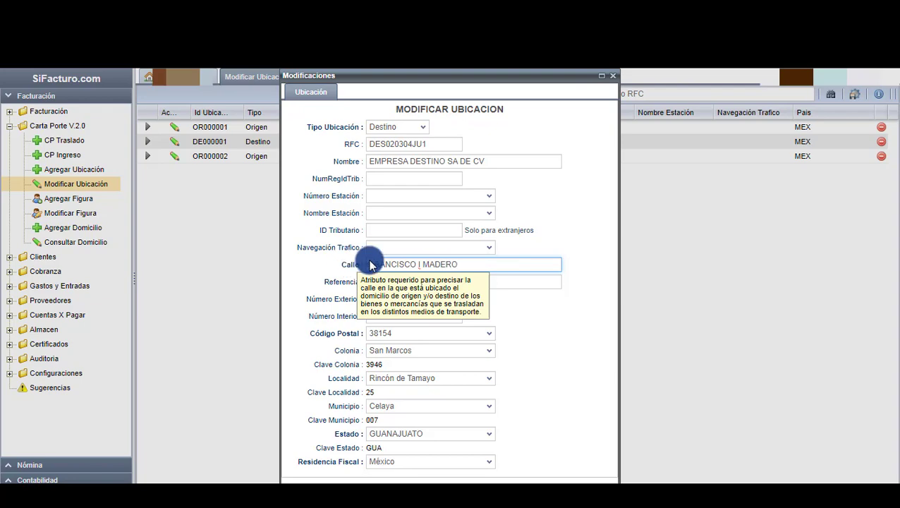
pyautogui.click(538, 315)
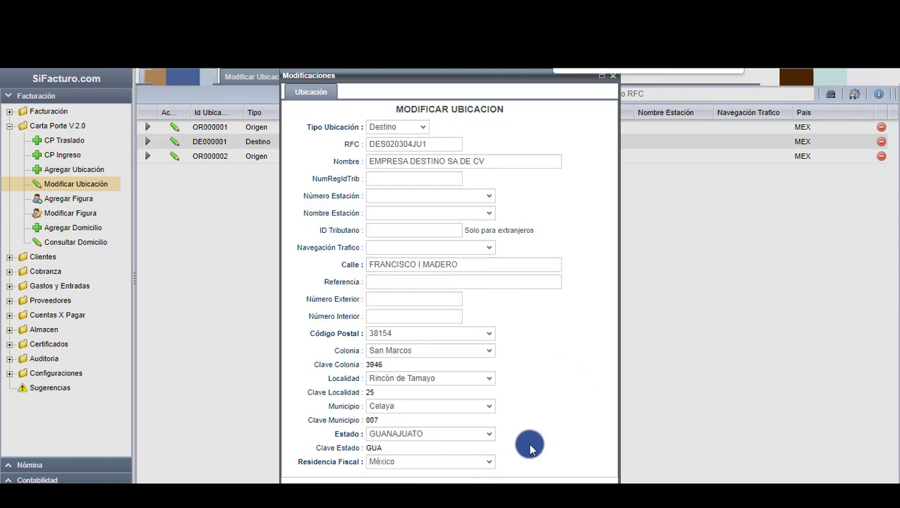
pyautogui.hotkey('ctrl', '-')
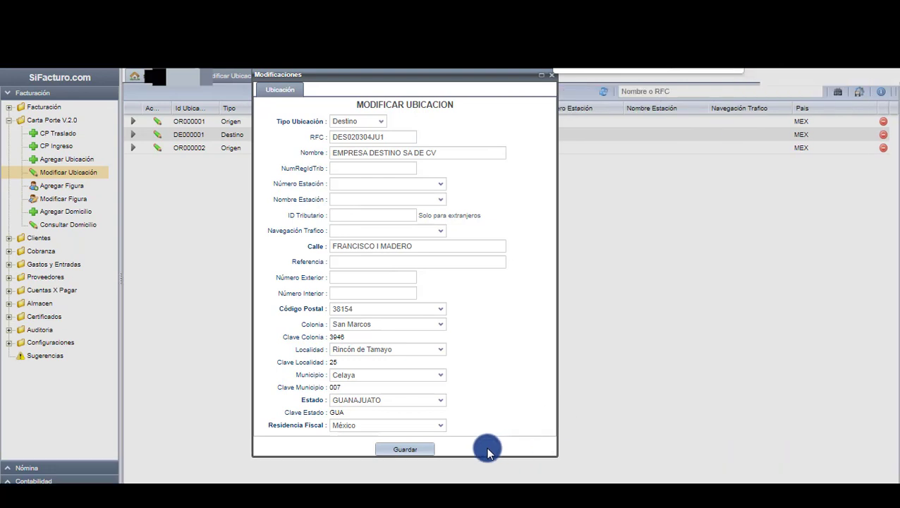
pyautogui.click(412, 450)
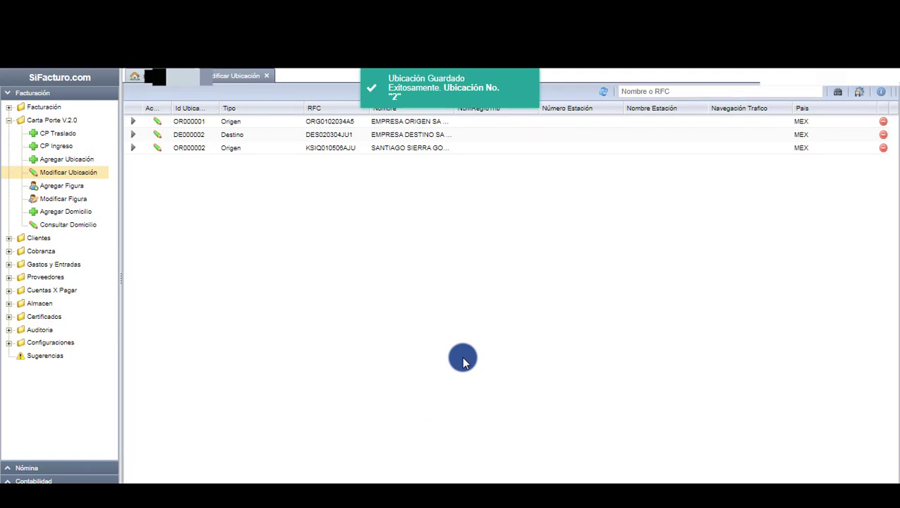
# Delete the third saved Origen location, leaving only OR000001 and DE000002.
pyautogui.click(479, 339)
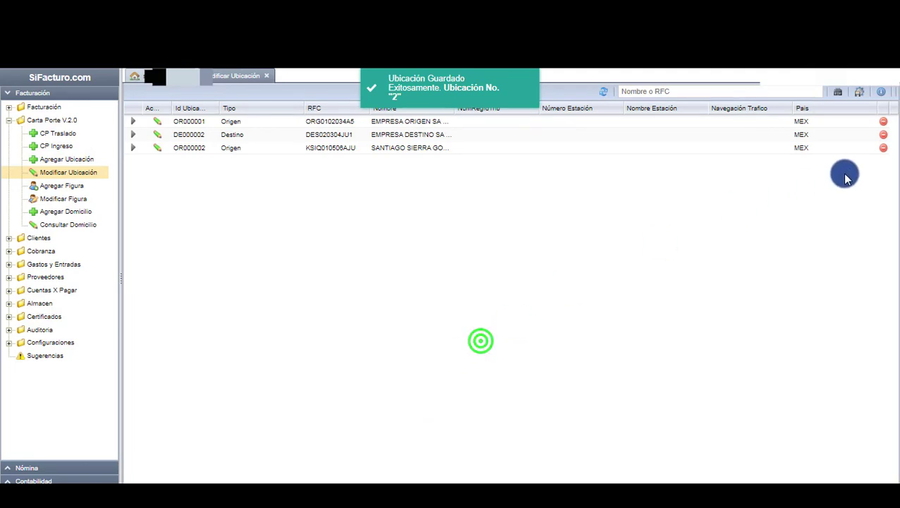
pyautogui.click(883, 148)
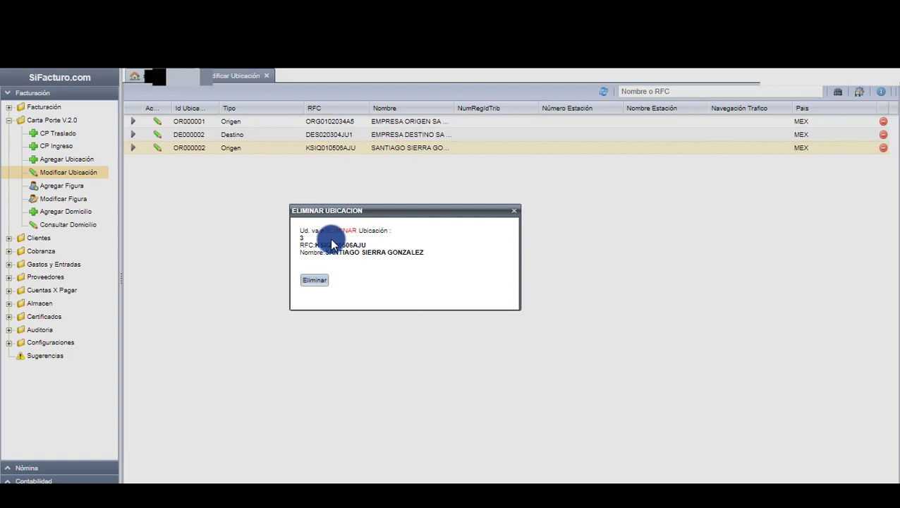
pyautogui.click(319, 283)
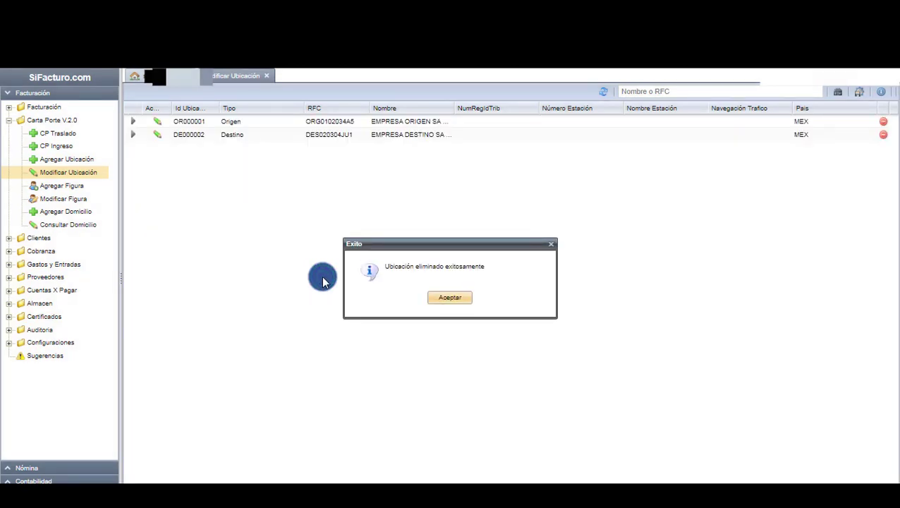
pyautogui.click(445, 299)
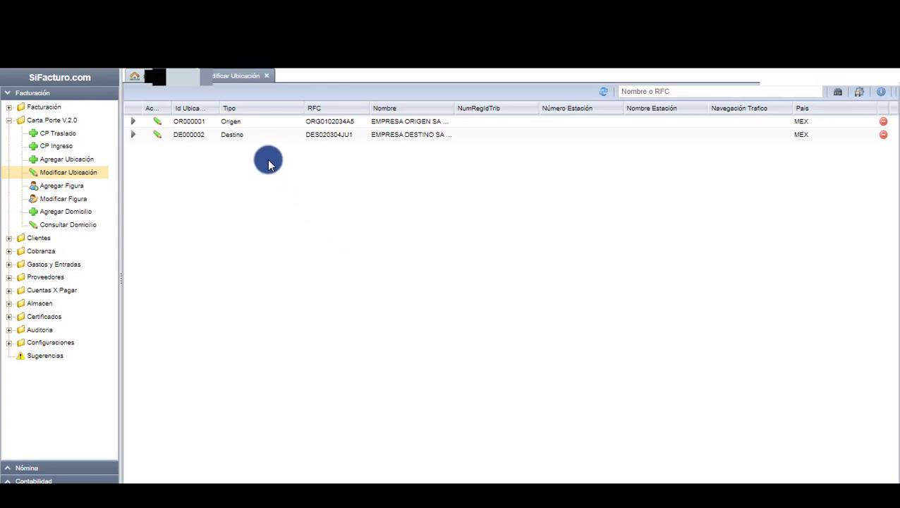
pyautogui.click(266, 75)
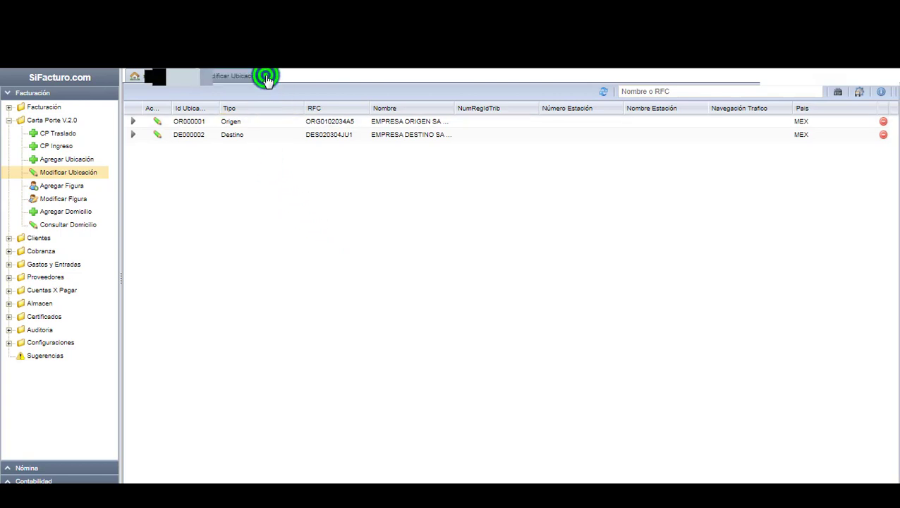
# Open a blank Agregar Figura form under Carta Porte V.2.0.
pyautogui.click(310, 174)
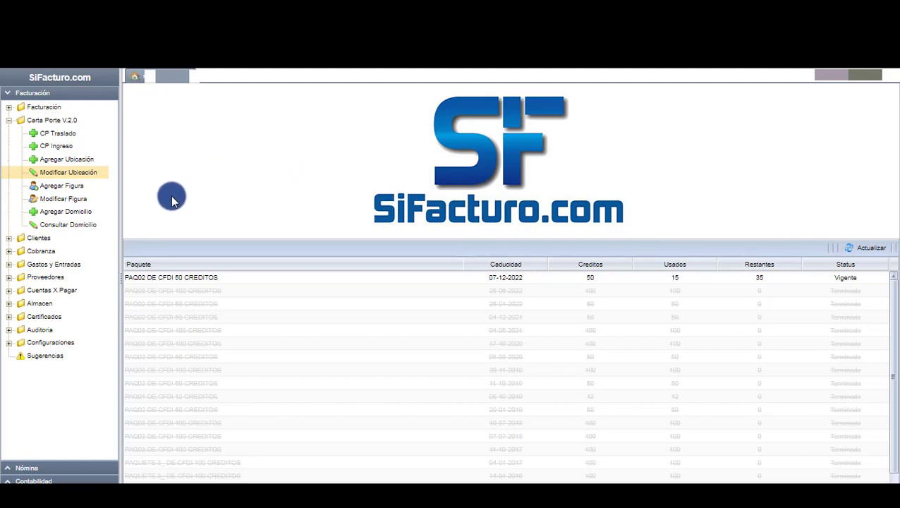
pyautogui.click(74, 189)
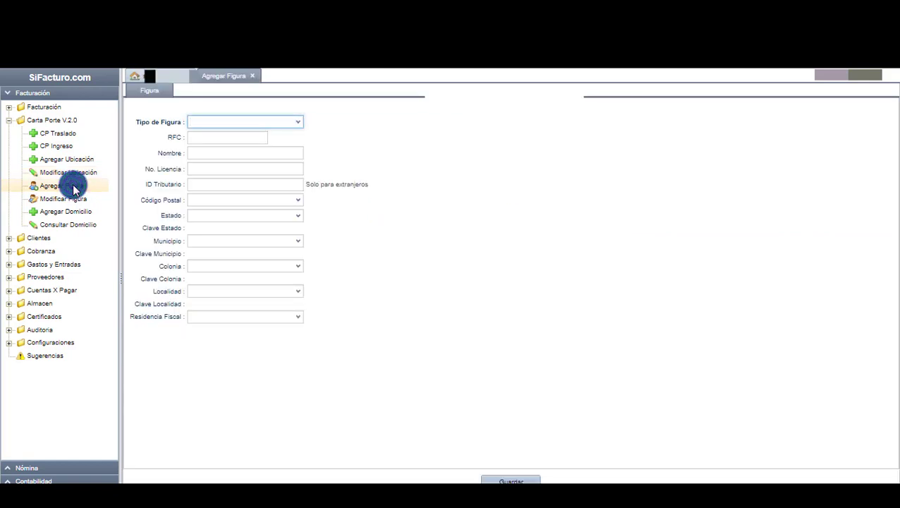
# Set the new figure's type to Operador.
pyautogui.click(467, 208)
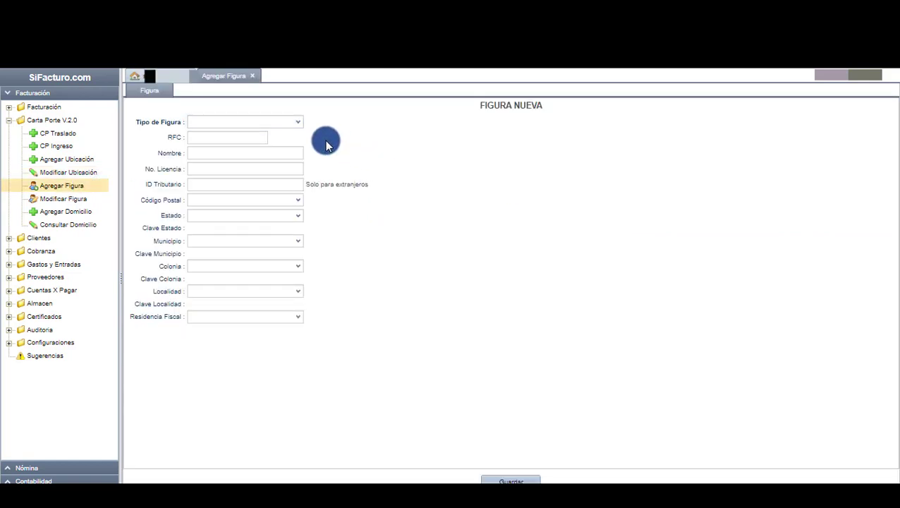
pyautogui.click(301, 123)
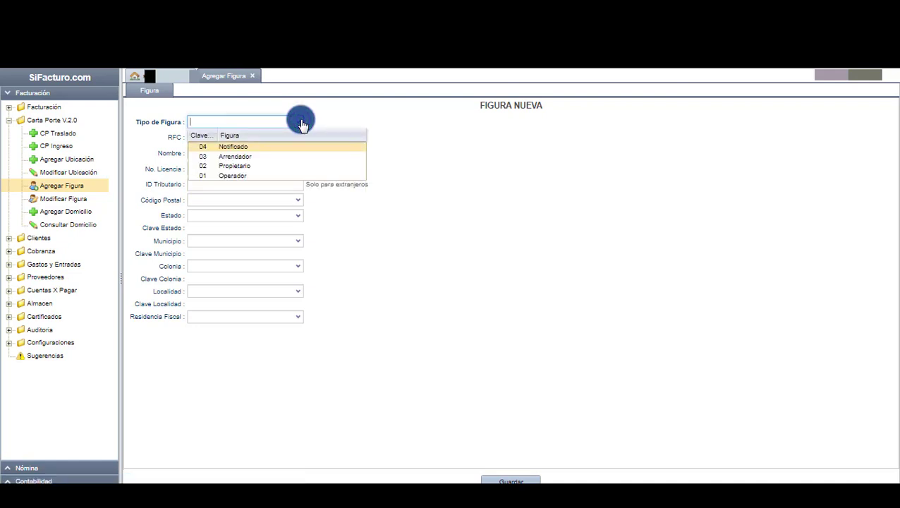
pyautogui.click(266, 175)
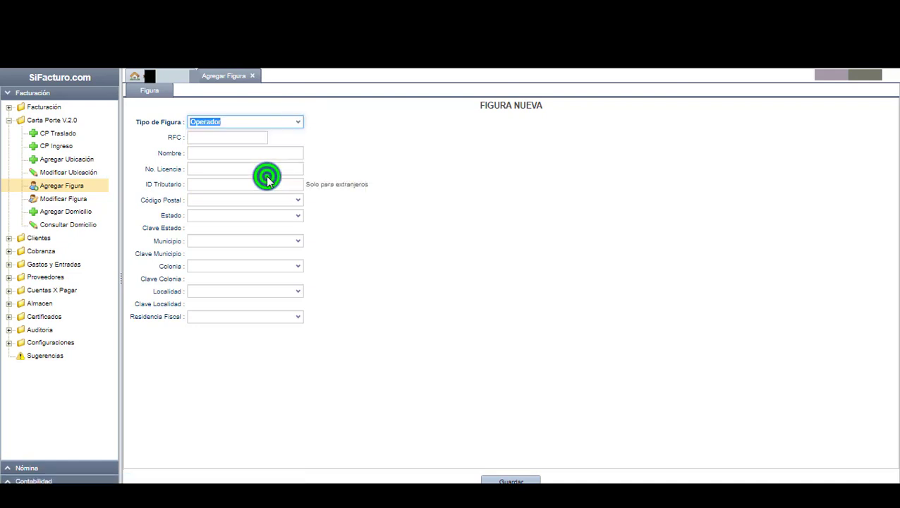
# Enter the operator's RFC, the driver's full name, and the licence number.
pyautogui.click(251, 138)
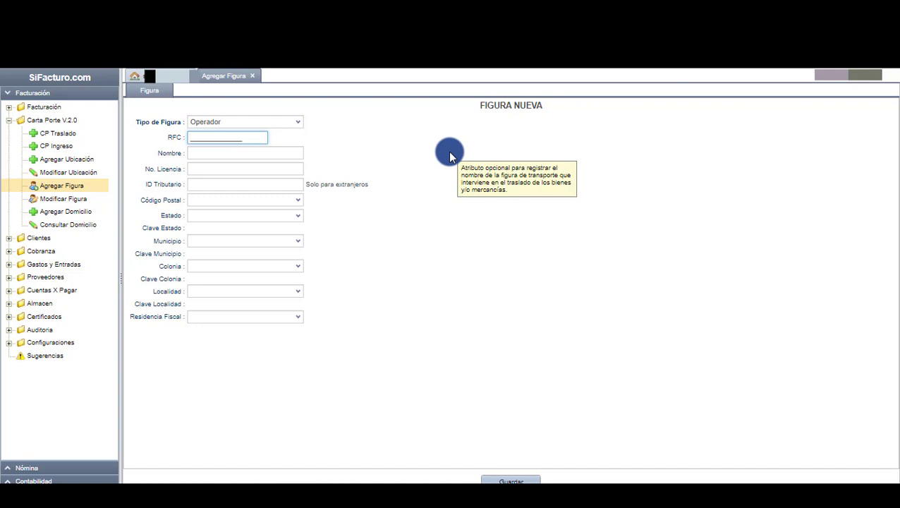
pyautogui.write('XAXX010101000')
pyautogui.click(228, 154)
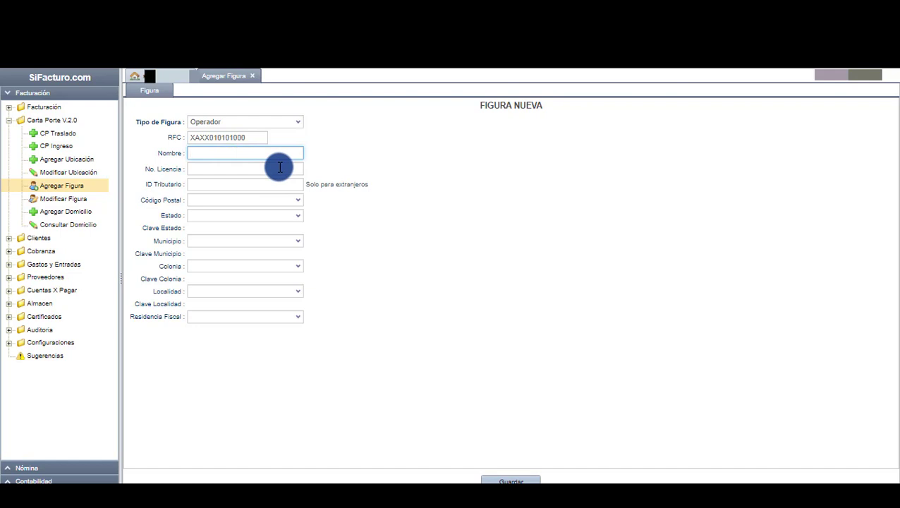
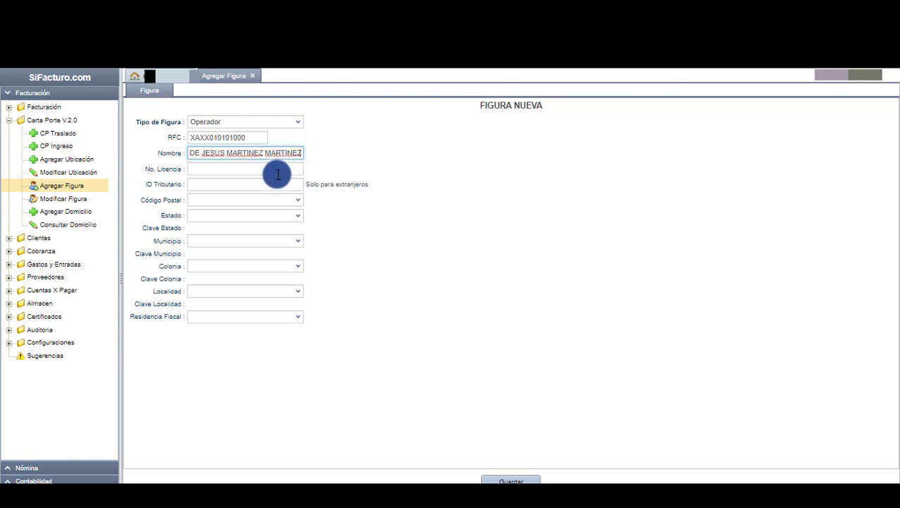
pyautogui.click(278, 172)
pyautogui.write('0102X0304X0506X')
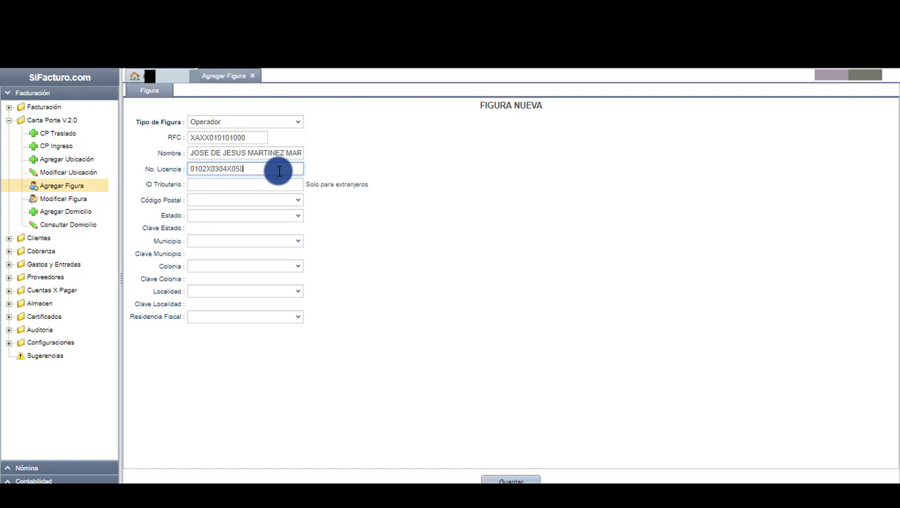
pyautogui.click(446, 204)
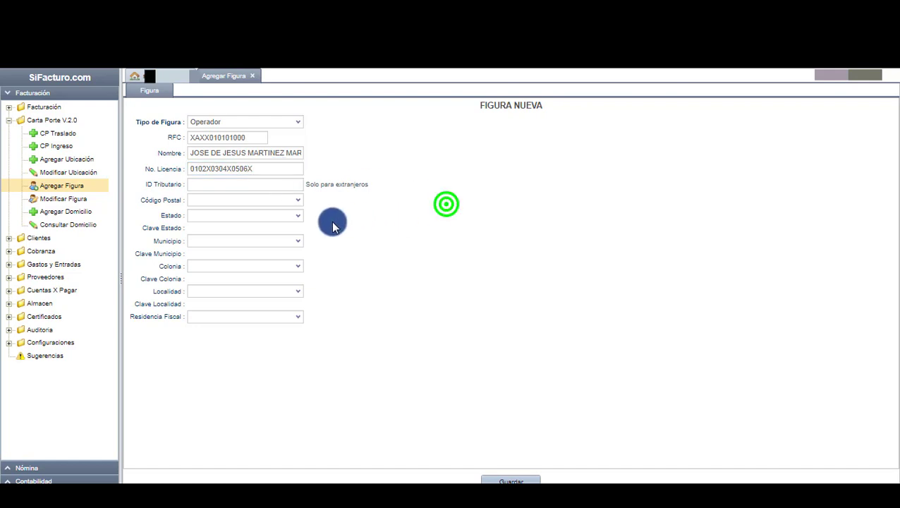
# Pick postal code 76234 with state QUERETARO and municipality Querétaro.
pyautogui.click(238, 203)
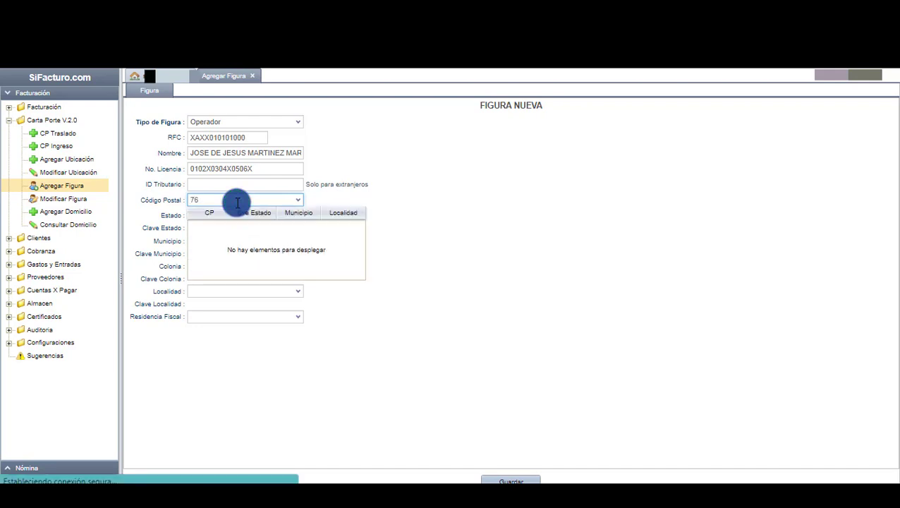
pyautogui.write('23')
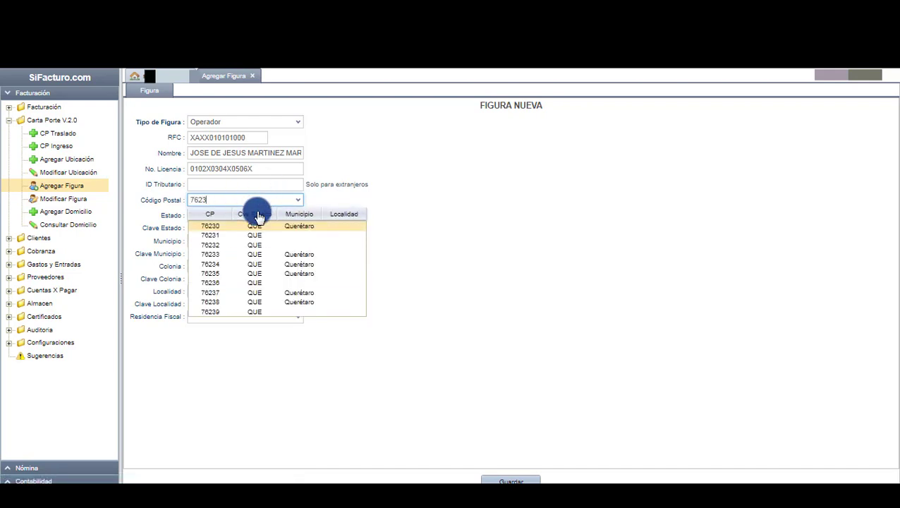
pyautogui.click(225, 264)
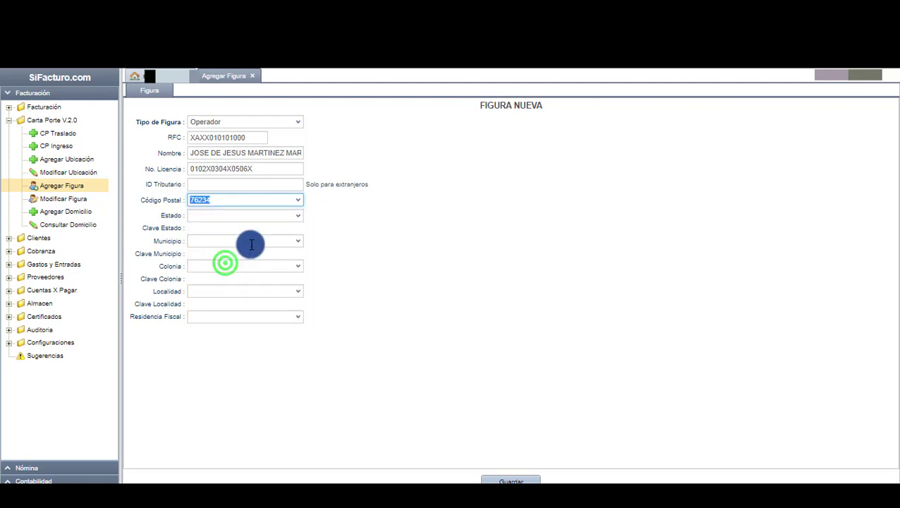
pyautogui.click(299, 214)
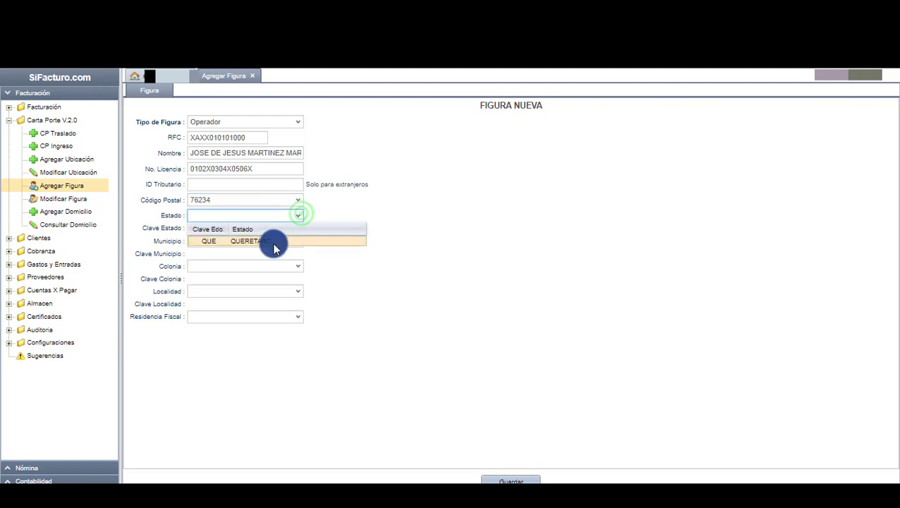
pyautogui.click(274, 240)
pyautogui.click(300, 241)
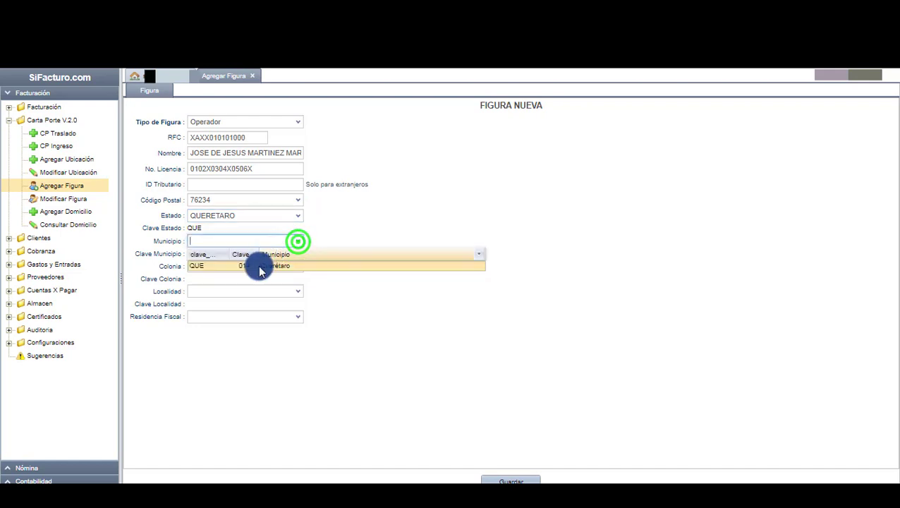
pyautogui.click(259, 266)
# Set colonia Santo Niño de Praga, locality Querétaro, residence México, and save the operator.
pyautogui.click(297, 267)
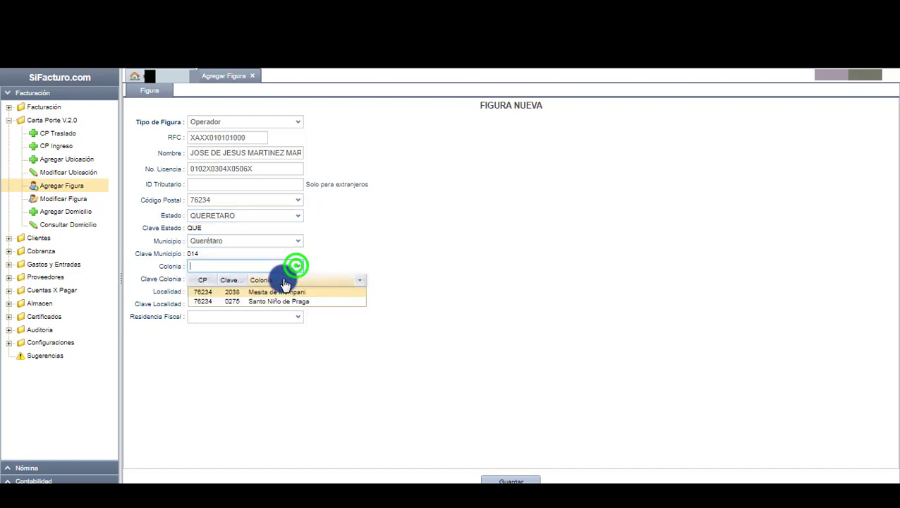
pyautogui.click(272, 302)
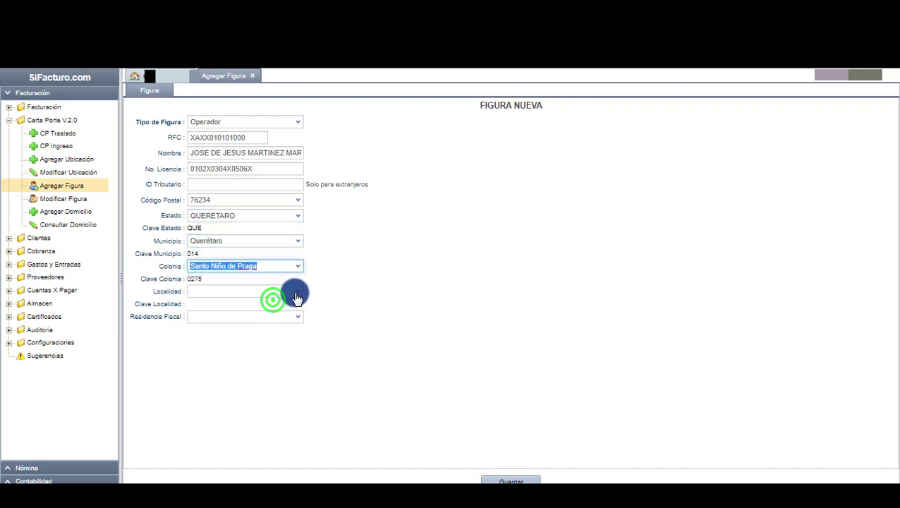
pyautogui.click(297, 291)
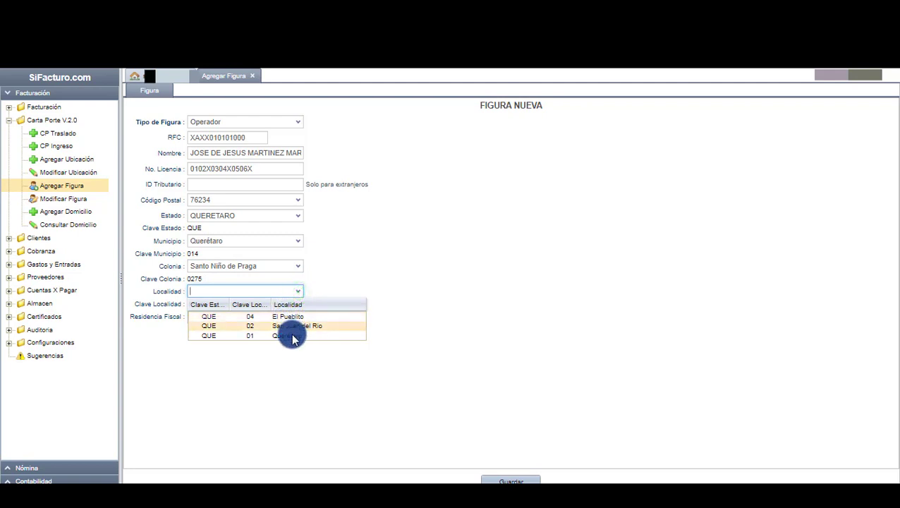
pyautogui.click(289, 335)
pyautogui.click(228, 340)
pyautogui.click(440, 346)
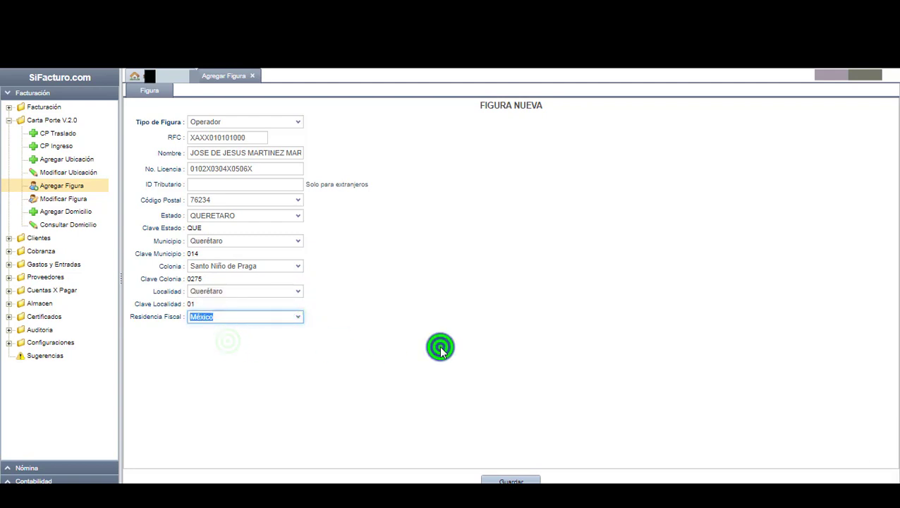
pyautogui.click(513, 480)
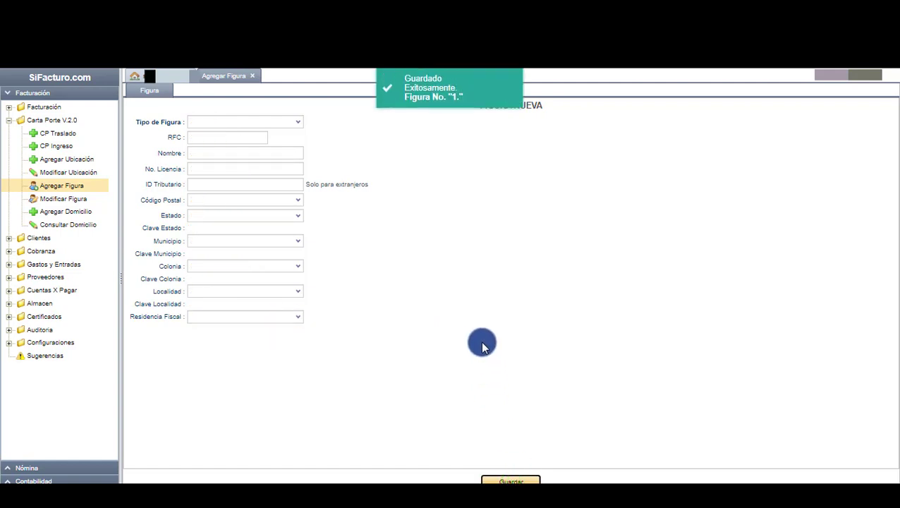
pyautogui.click(482, 343)
# Start a fresh Arrendador figure named EMPRESA ARRENDADORA SA DE CV.
pyautogui.click(251, 76)
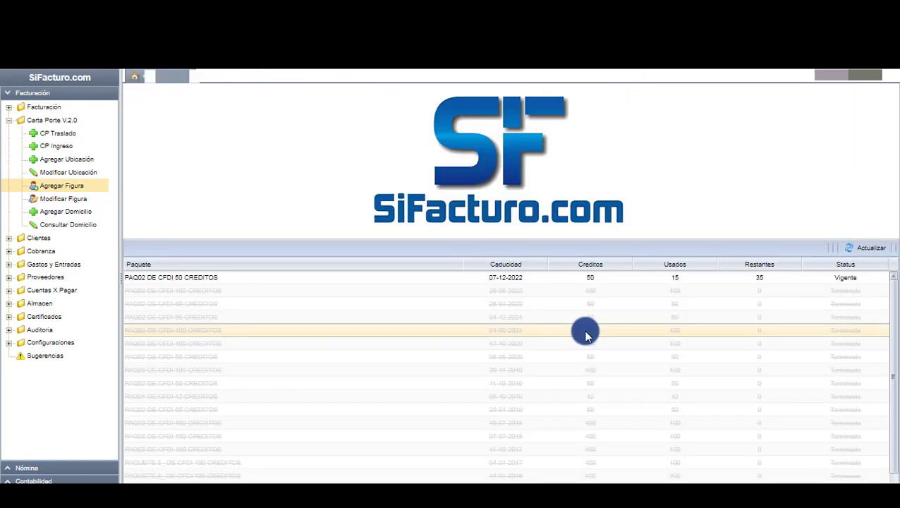
pyautogui.click(89, 185)
pyautogui.click(299, 119)
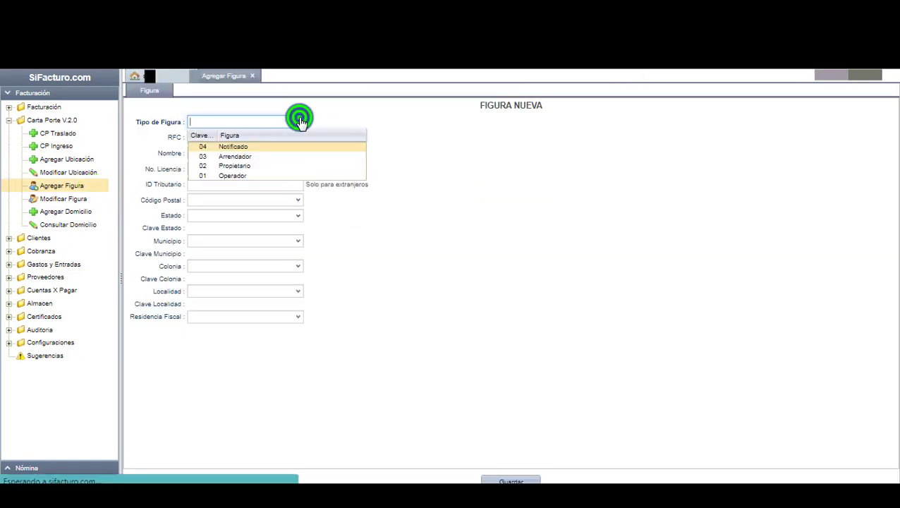
pyautogui.click(270, 156)
pyautogui.click(260, 141)
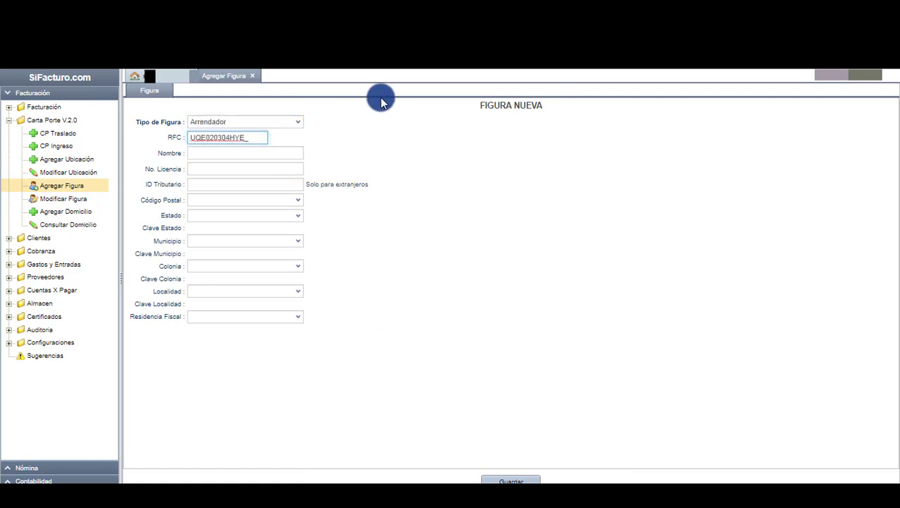
pyautogui.click(289, 155)
pyautogui.write('EMPRESA ARRENDADOR')
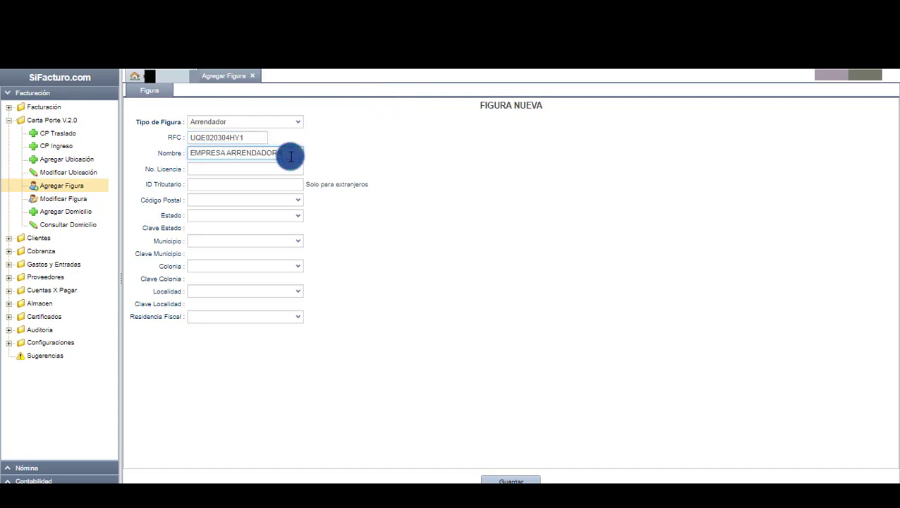
pyautogui.write('A SA DE CV')
# Pick postal code 48563, state JALISCO, and municipality Tecolotlán.
pyautogui.press('Tab')
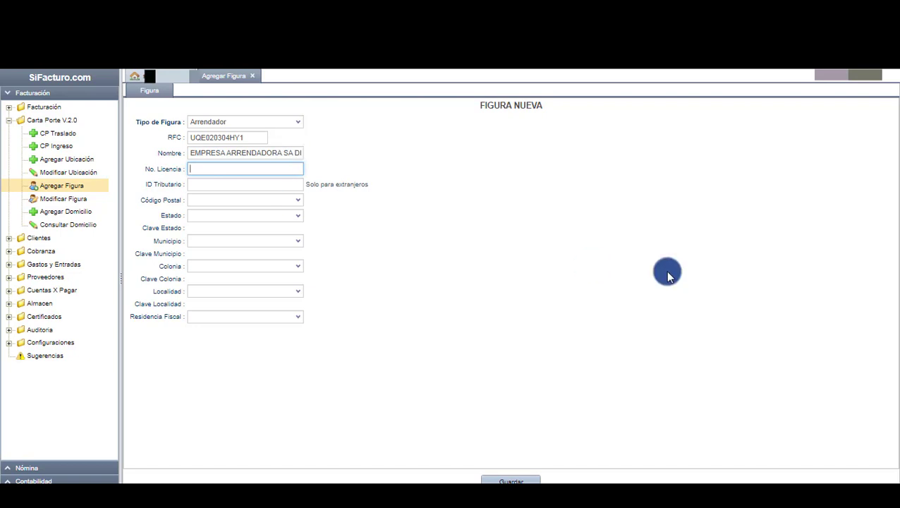
pyautogui.press('Tab')
pyautogui.press('Tab')
pyautogui.click(297, 200)
pyautogui.click(265, 196)
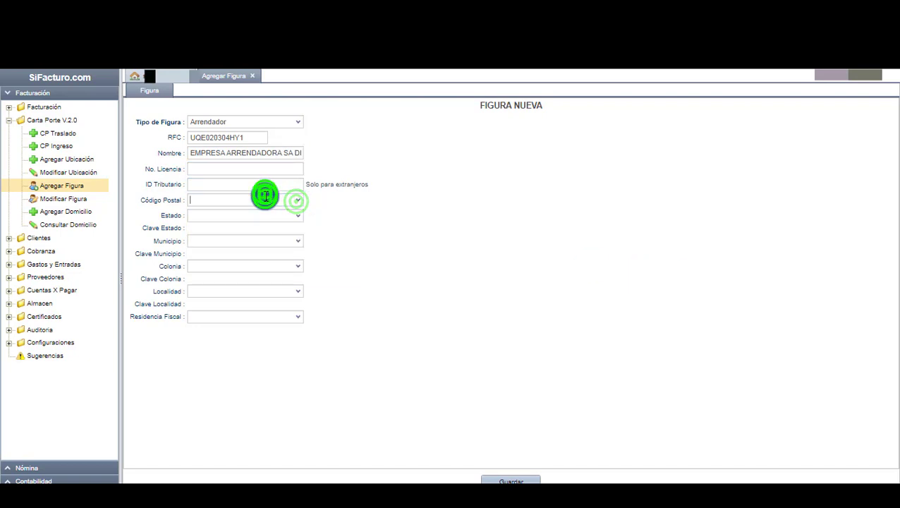
pyautogui.write('4856')
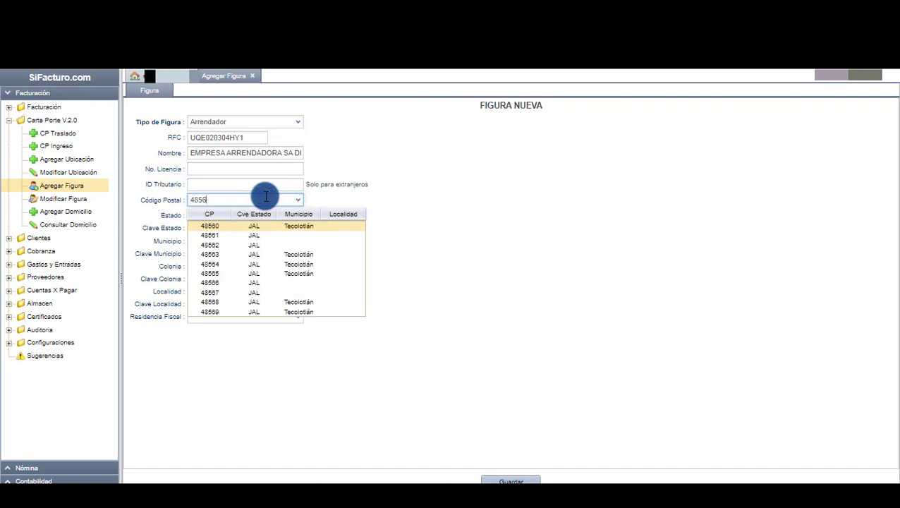
pyautogui.click(252, 255)
pyautogui.click(253, 215)
pyautogui.click(298, 215)
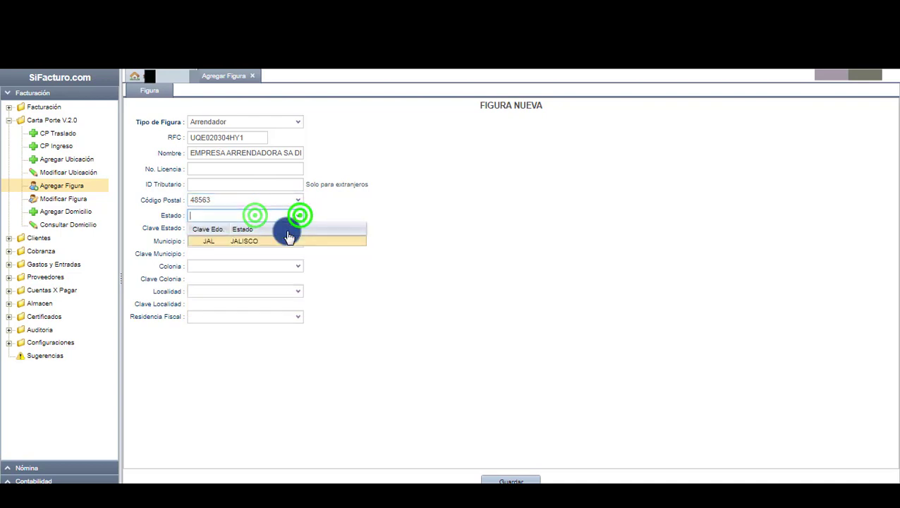
pyautogui.click(270, 242)
pyautogui.click(298, 243)
pyautogui.click(282, 265)
# Set colonia Las Caleras, locality Valle de Guadalupe, residence México, and save the lessor figure.
pyautogui.click(298, 265)
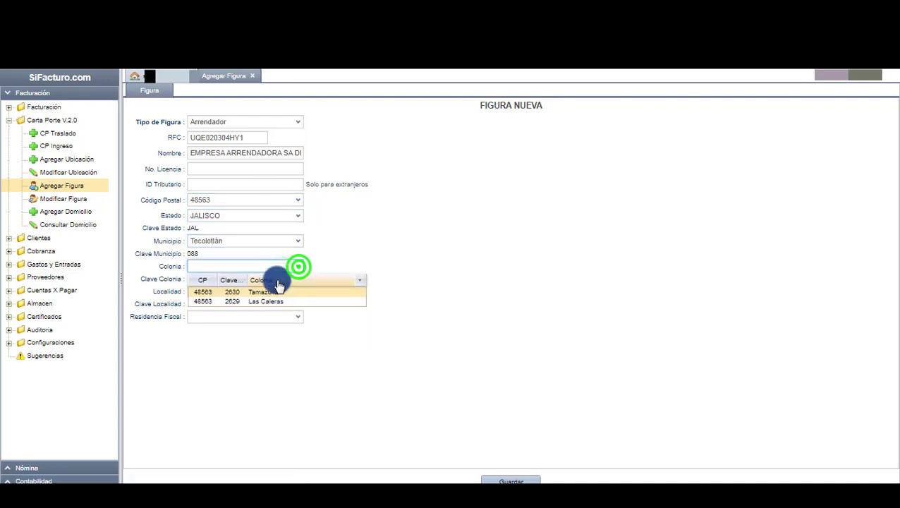
pyautogui.click(267, 301)
pyautogui.click(297, 292)
pyautogui.click(261, 315)
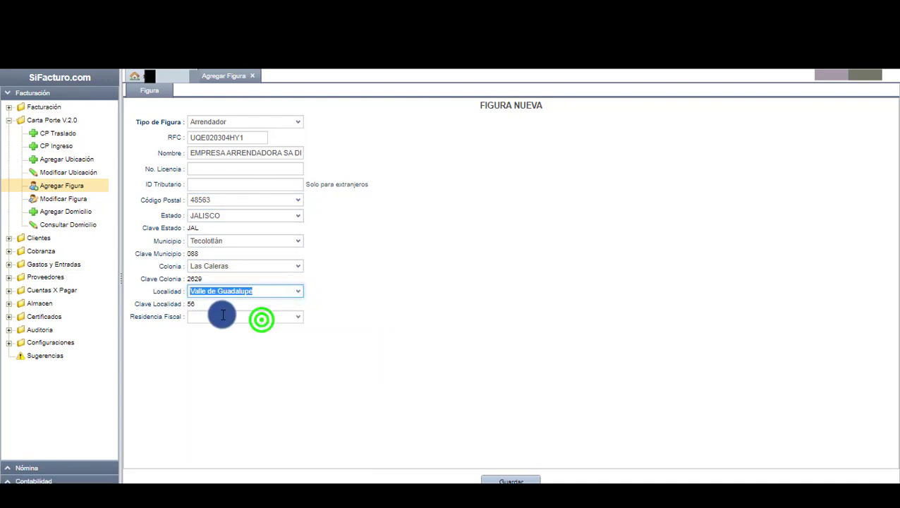
pyautogui.click(261, 317)
pyautogui.write('MEXICO')
pyautogui.click(239, 342)
pyautogui.click(537, 360)
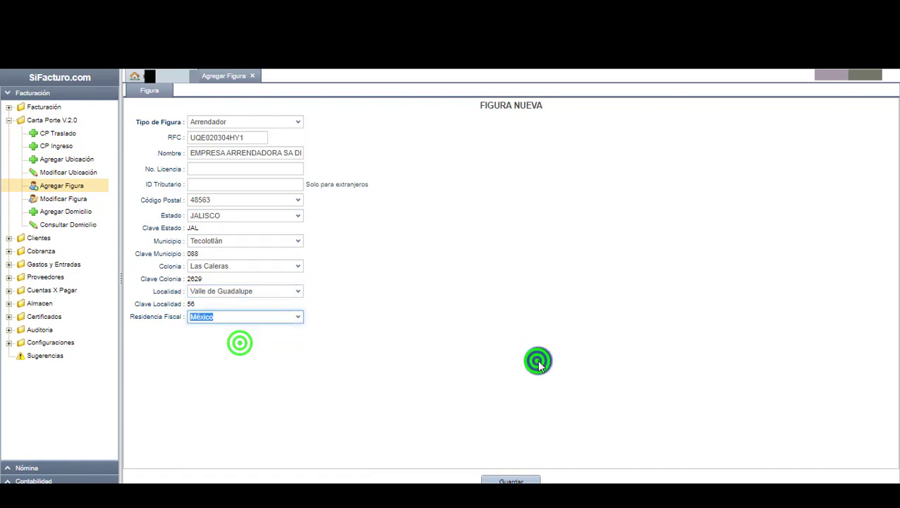
pyautogui.click(523, 478)
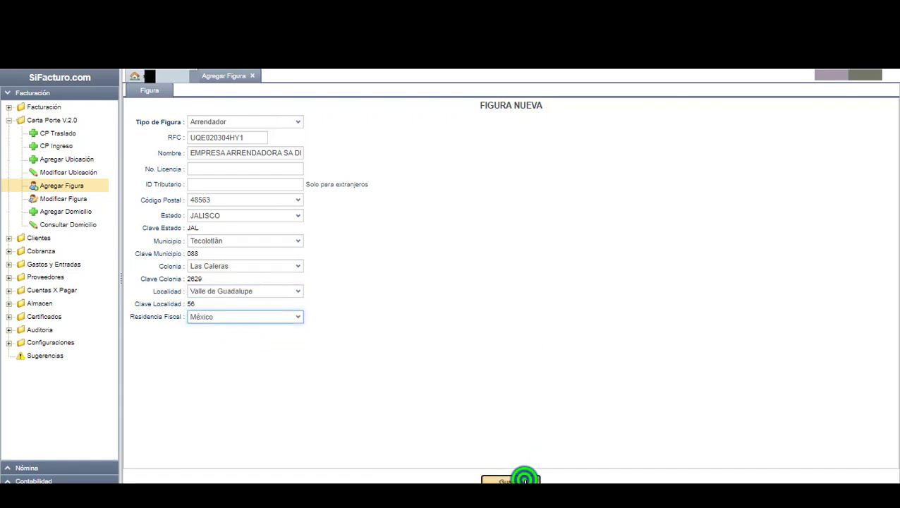
pyautogui.click(528, 361)
# Set the figure type to Propietario and fill in its RFC and name, PROPIETARIO SA DE CV.
pyautogui.click(296, 121)
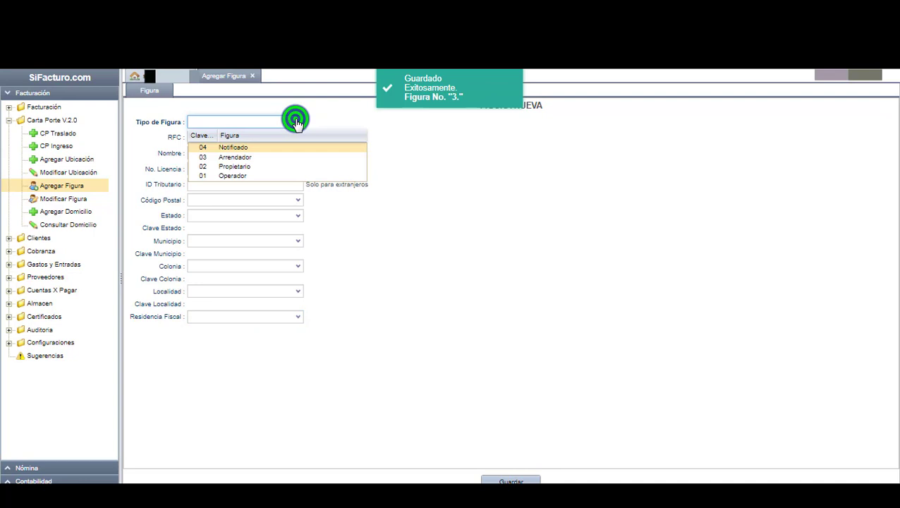
pyautogui.click(272, 165)
pyautogui.click(239, 137)
pyautogui.write('PRO04050')
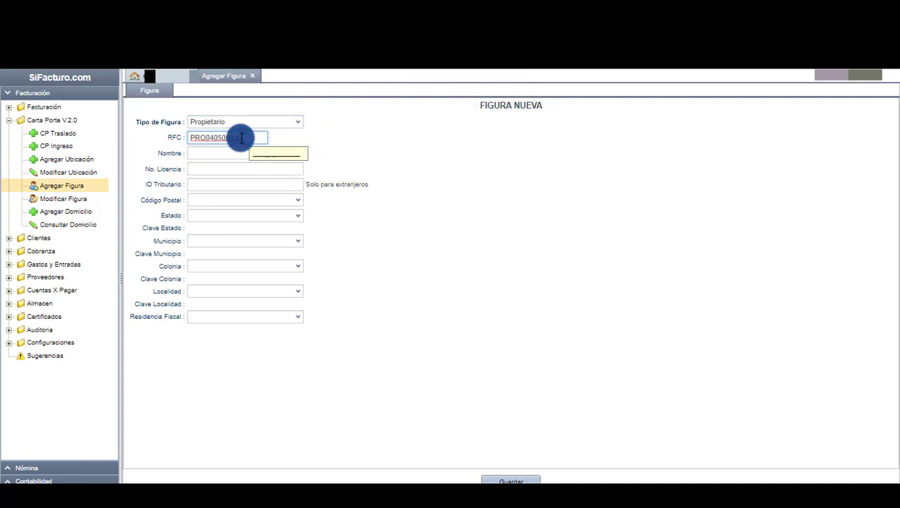
pyautogui.click(230, 156)
pyautogui.write('PROPIETARIO SA DE CV')
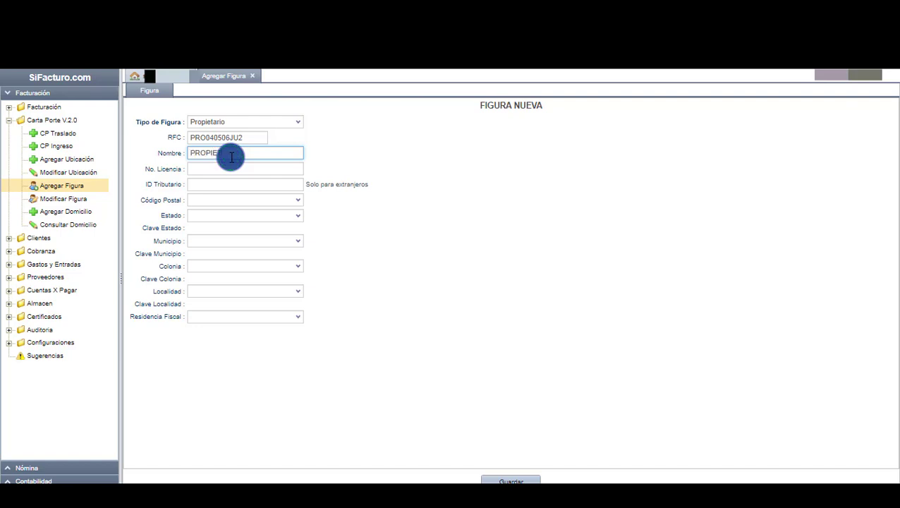
# Enter the address: CP 66475, Nuevo León, San Nicolás de los Garza, colonia Jardines de Casa Blanca.
pyautogui.click(244, 200)
pyautogui.write('66475')
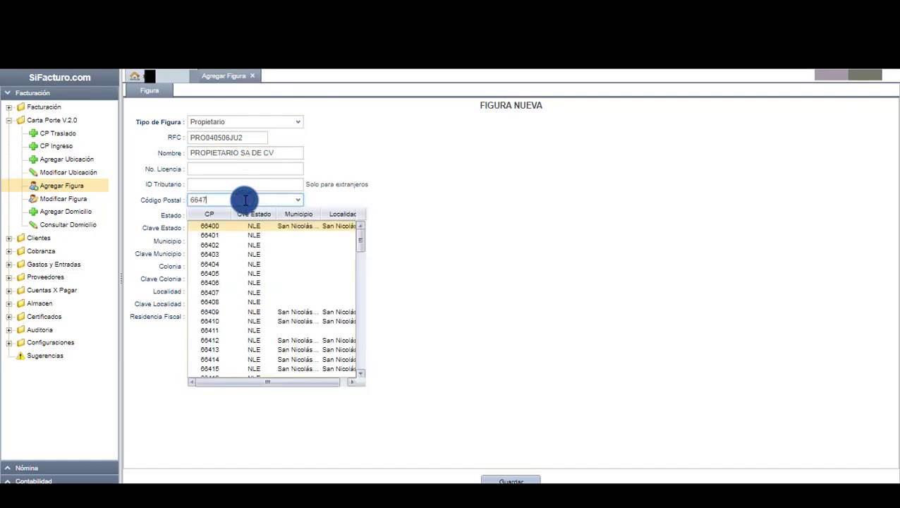
pyautogui.click(292, 275)
pyautogui.click(233, 216)
pyautogui.click(297, 215)
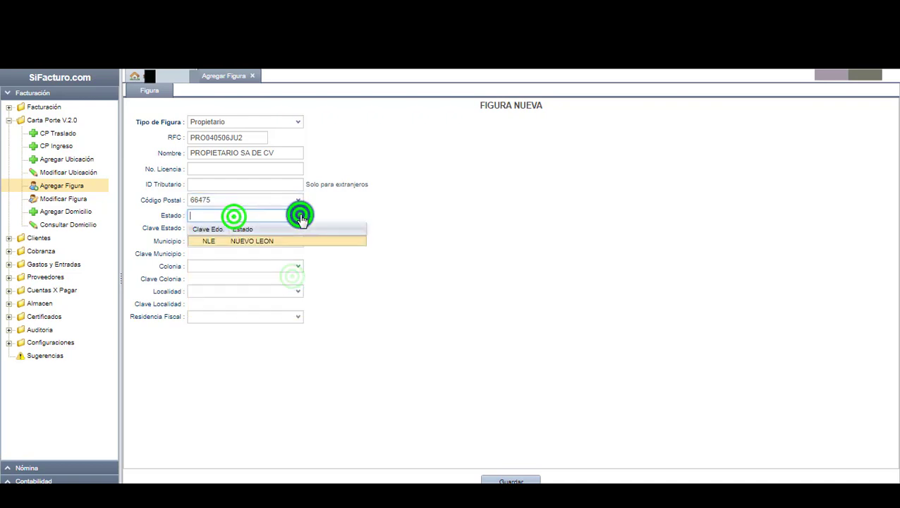
pyautogui.click(304, 243)
pyautogui.click(301, 243)
pyautogui.click(275, 265)
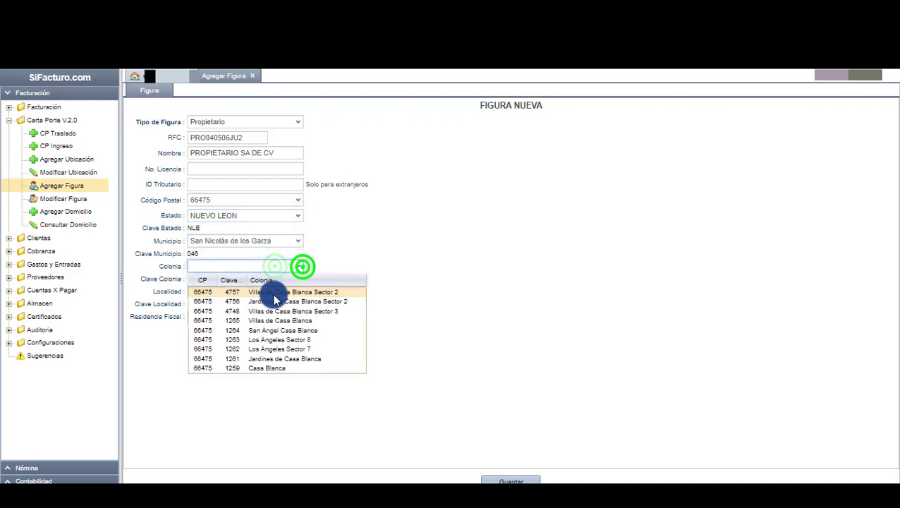
pyautogui.click(285, 356)
pyautogui.click(213, 290)
pyautogui.click(295, 290)
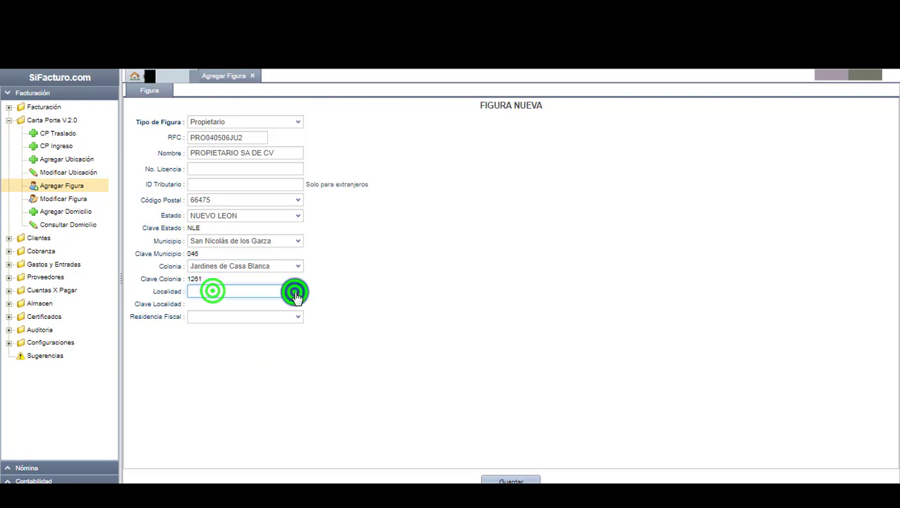
pyautogui.click(243, 316)
# Set Residencia Fiscal to México and save the Propietario figure.
pyautogui.click(275, 316)
pyautogui.write('MEXICO')
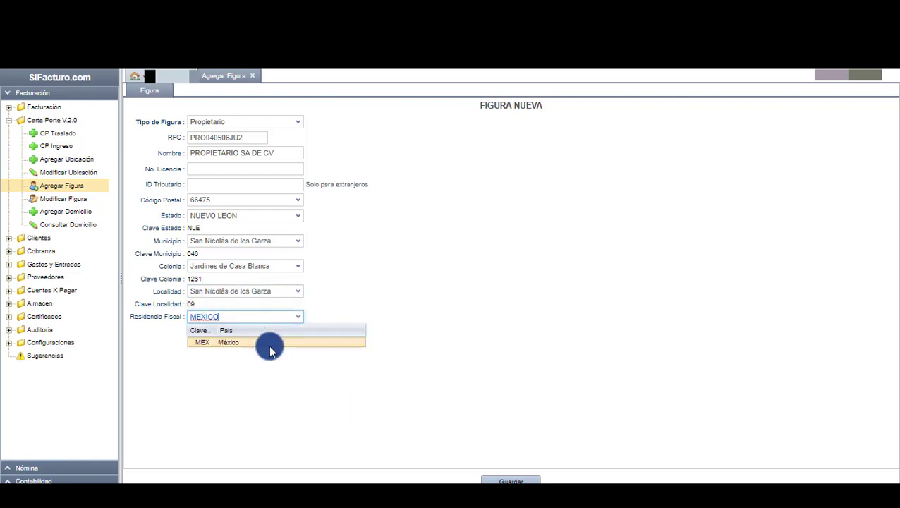
pyautogui.click(270, 345)
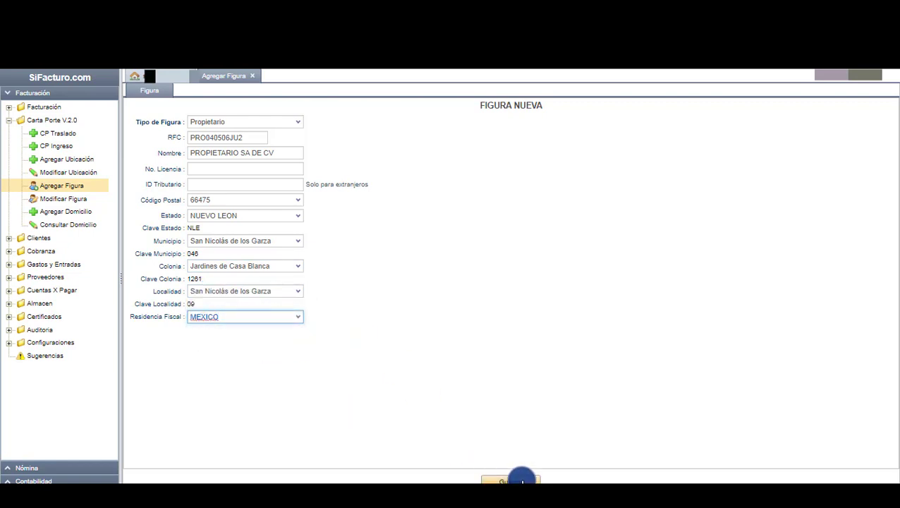
pyautogui.click(518, 478)
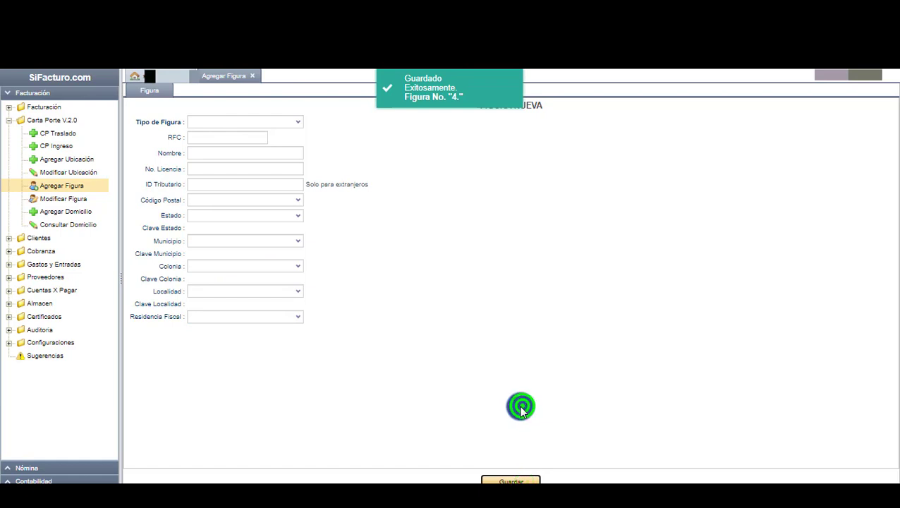
# Set the figure type to Notificado and enter its RFC and name EMPRESA NOTIFICADA SA DE CV.
pyautogui.click(297, 122)
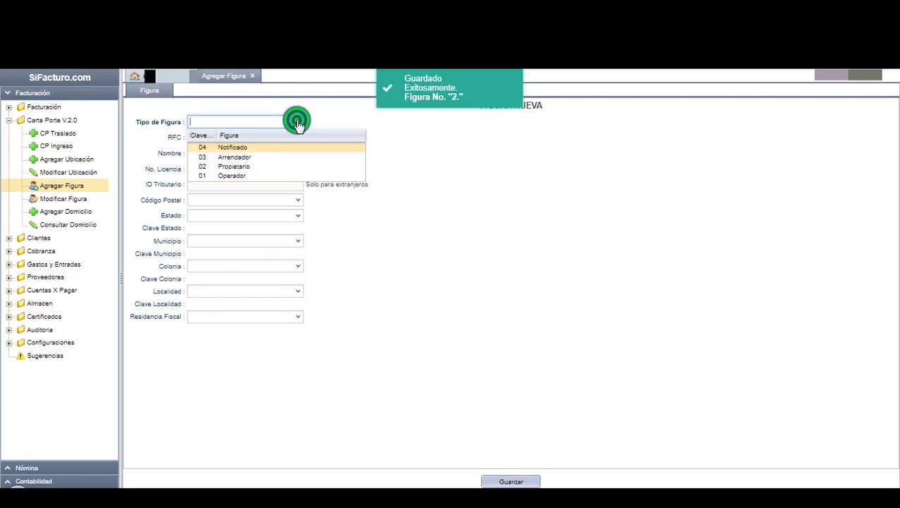
pyautogui.click(293, 144)
pyautogui.click(252, 139)
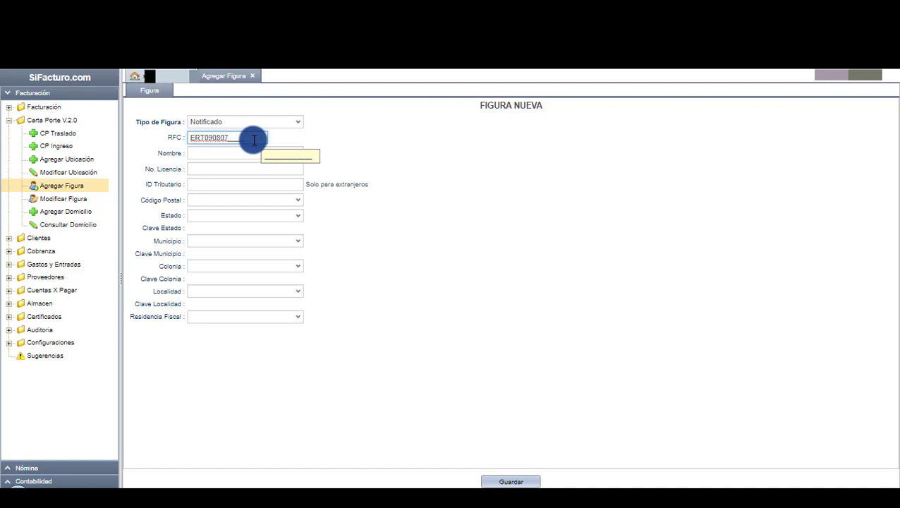
pyautogui.click(197, 153)
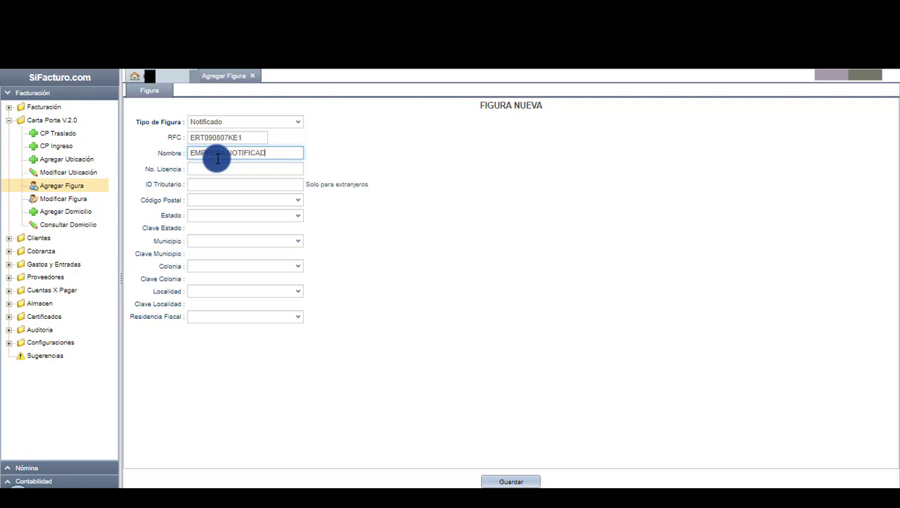
pyautogui.write('EMPRESA NOTIFICADA SA DE CV')
# Enter the address: CP 25265, Coahuila, Saltillo, colonia República Poniente, locality Saltillo.
pyautogui.click(277, 200)
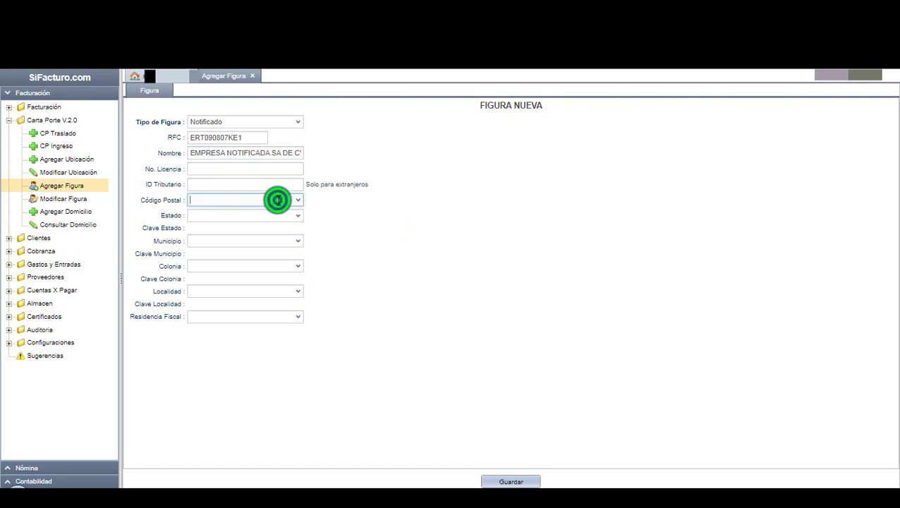
pyautogui.write('2526')
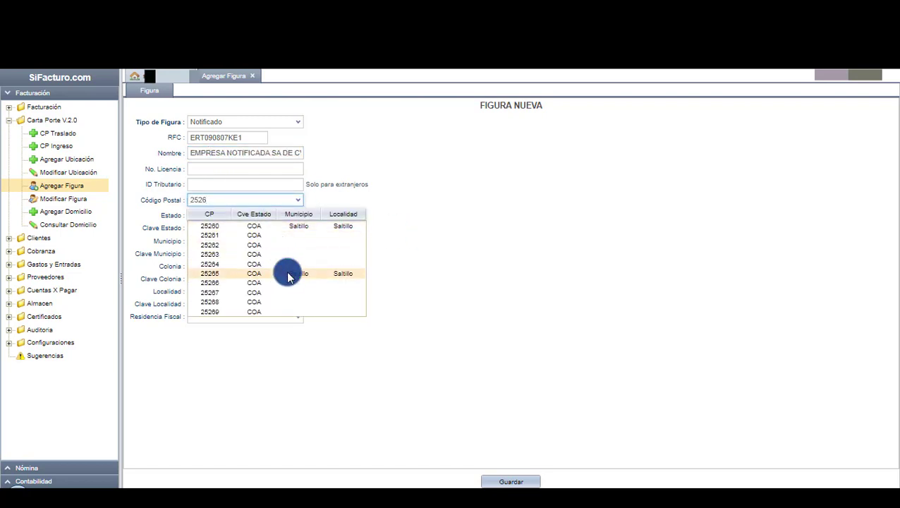
pyautogui.click(287, 271)
pyautogui.click(297, 215)
pyautogui.click(278, 241)
pyautogui.click(297, 240)
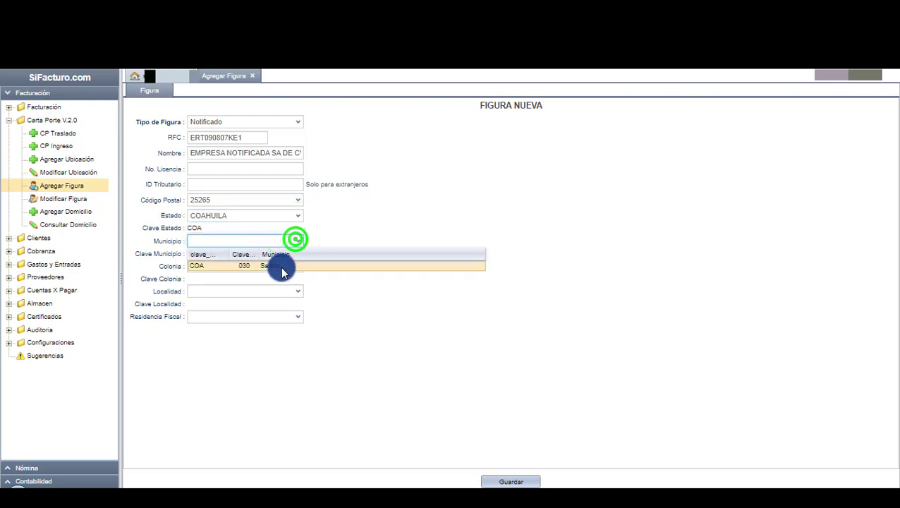
pyautogui.click(285, 266)
pyautogui.click(297, 265)
pyautogui.click(287, 289)
pyautogui.click(296, 290)
pyautogui.click(263, 313)
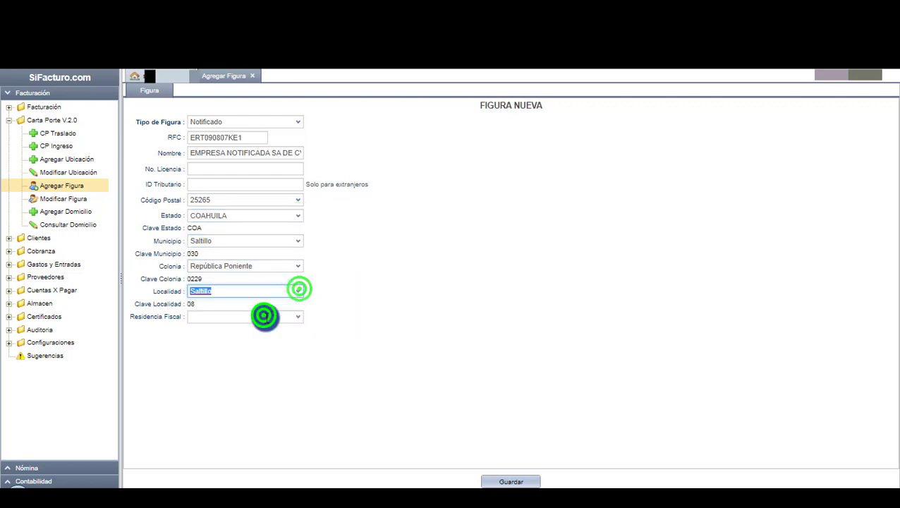
# Set Residencia Fiscal to México and save the Notificado figure.
pyautogui.click(262, 316)
pyautogui.write('MEXICO')
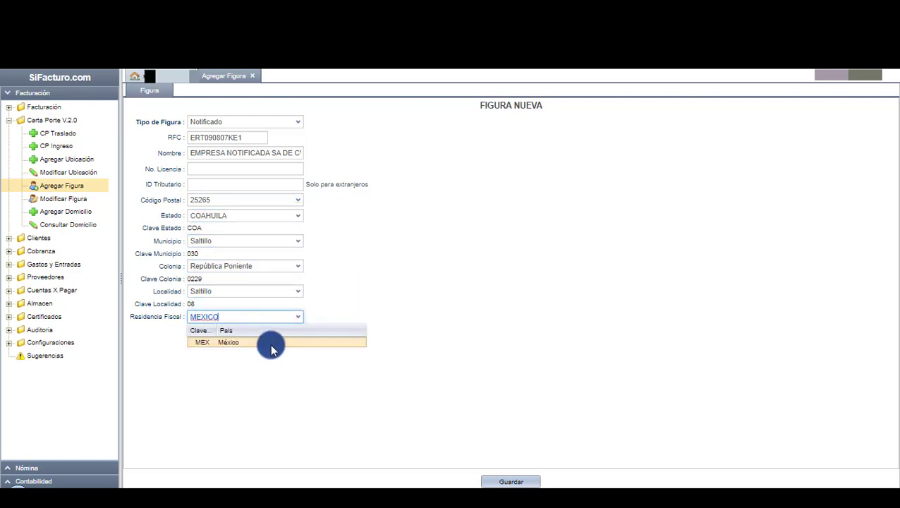
pyautogui.click(271, 344)
pyautogui.click(421, 329)
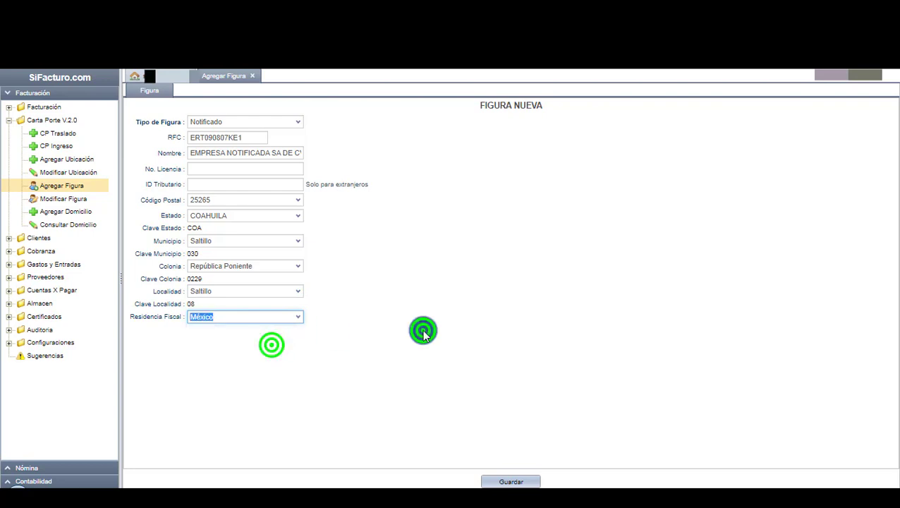
pyautogui.click(527, 481)
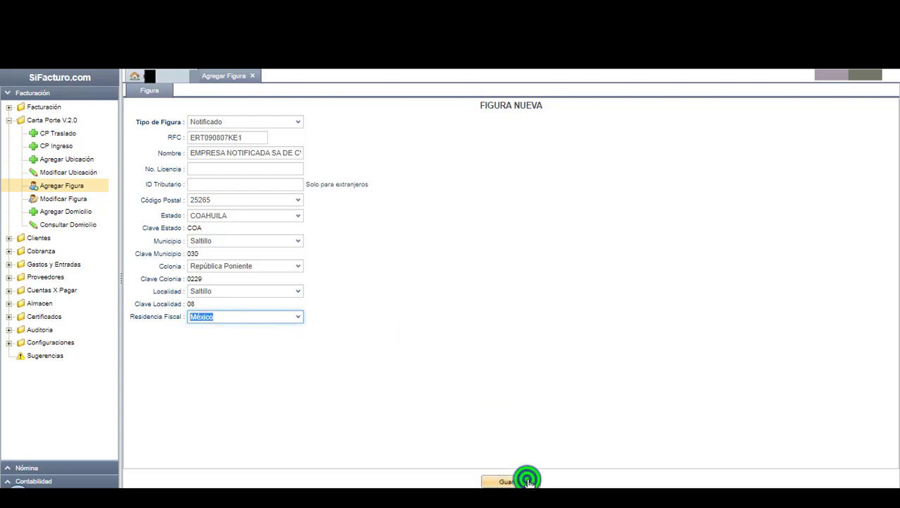
# Edit the No. Licencia of operator figure 5 in Modificar Figura and save it.
pyautogui.click(89, 203)
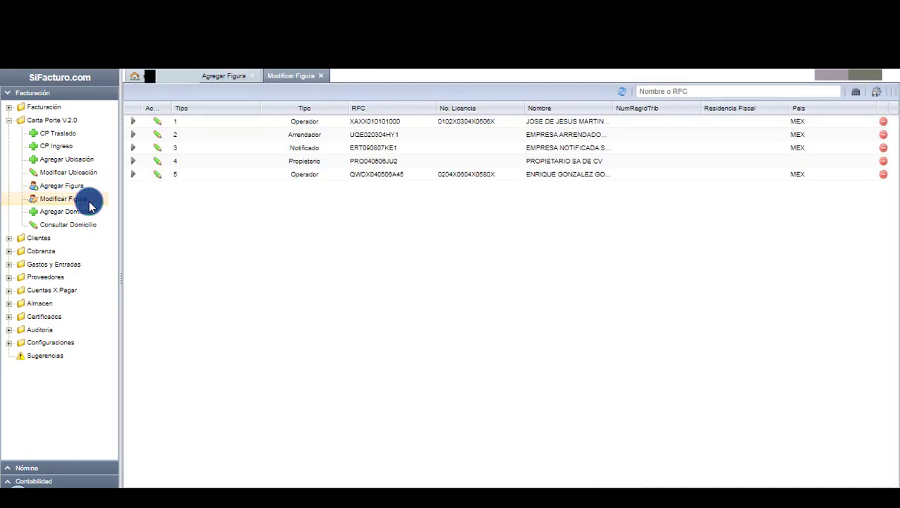
pyautogui.click(345, 301)
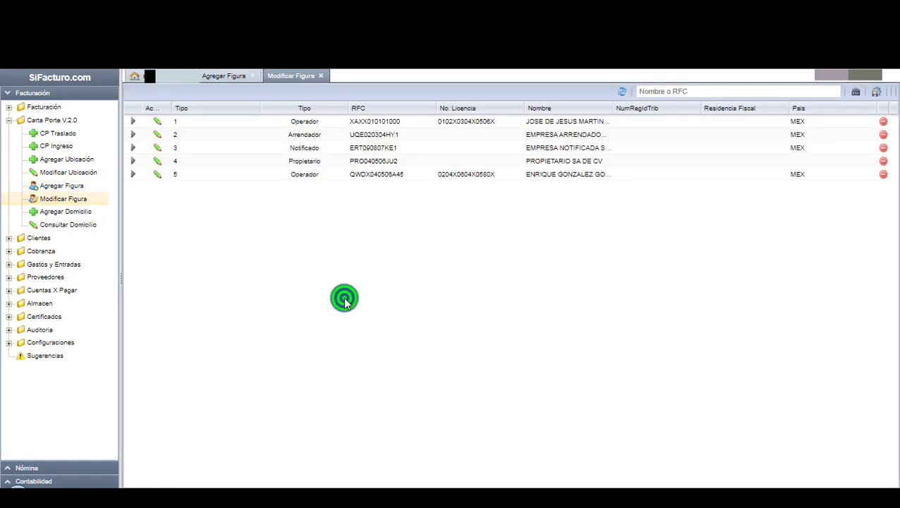
pyautogui.click(158, 176)
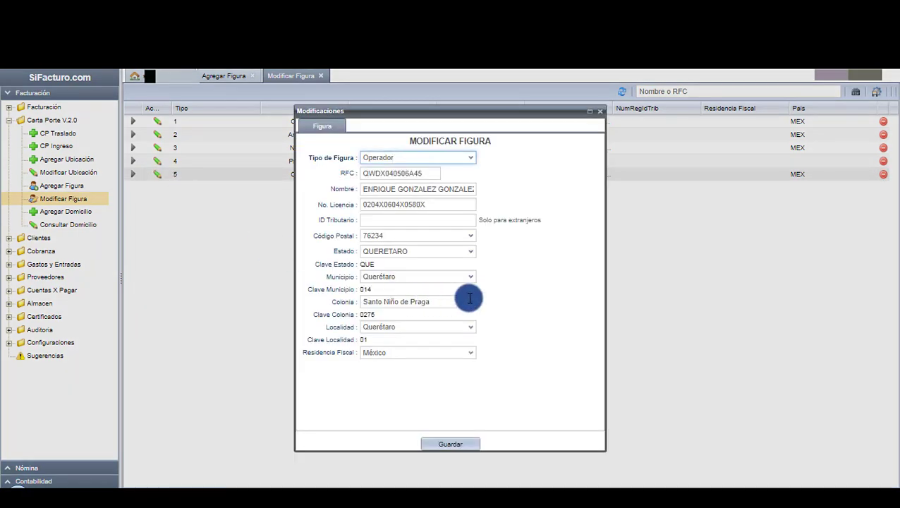
pyautogui.click(539, 299)
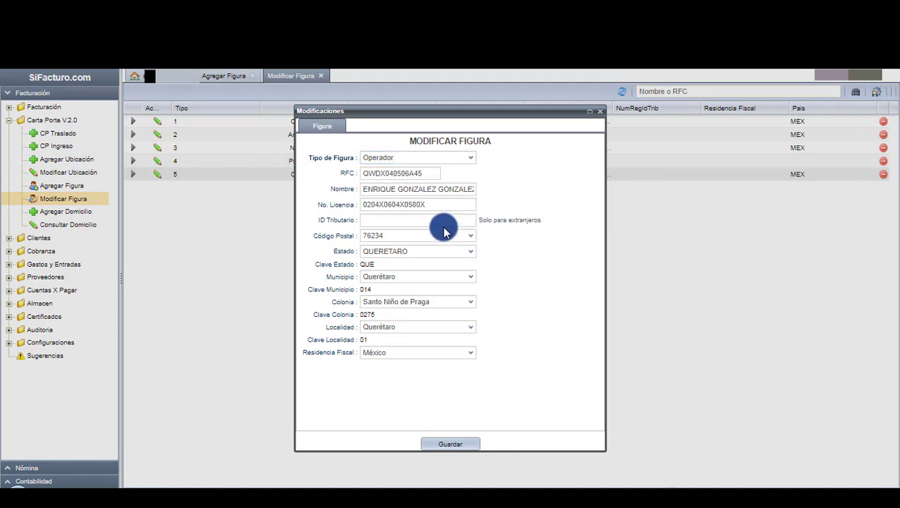
pyautogui.click(431, 208)
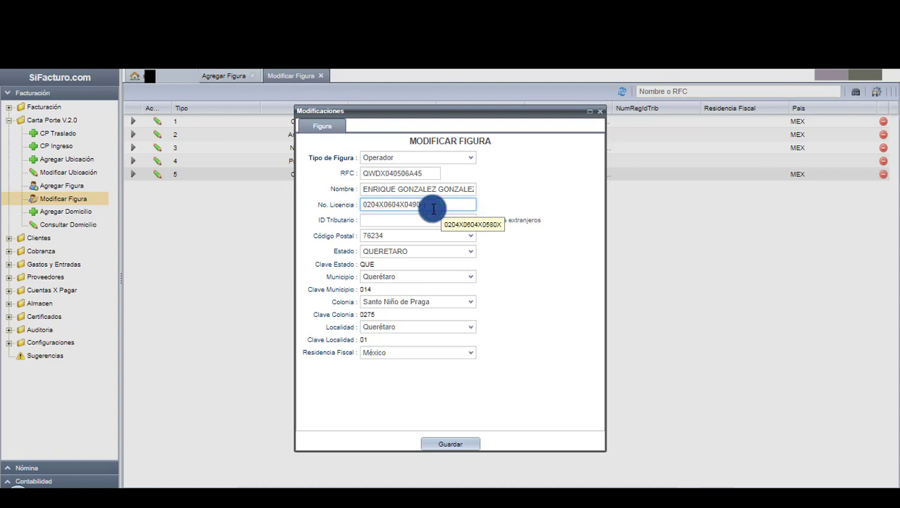
pyautogui.click(531, 249)
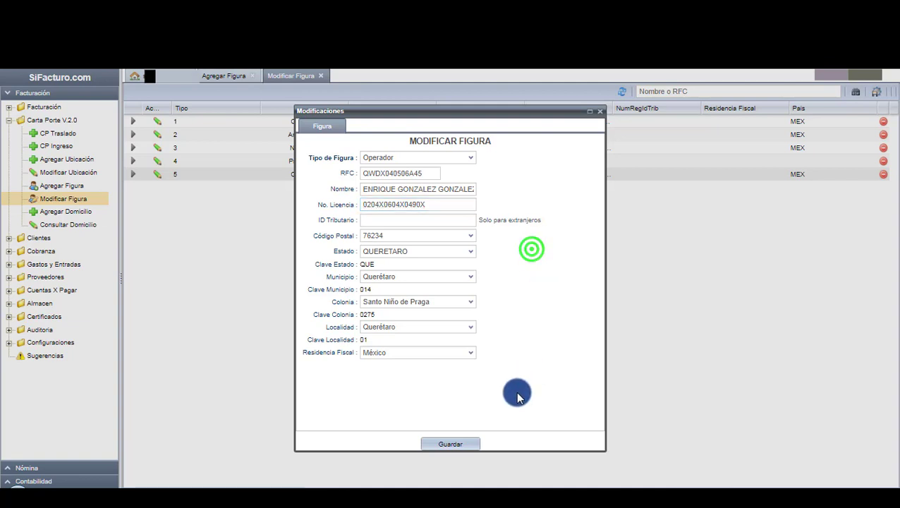
pyautogui.click(469, 444)
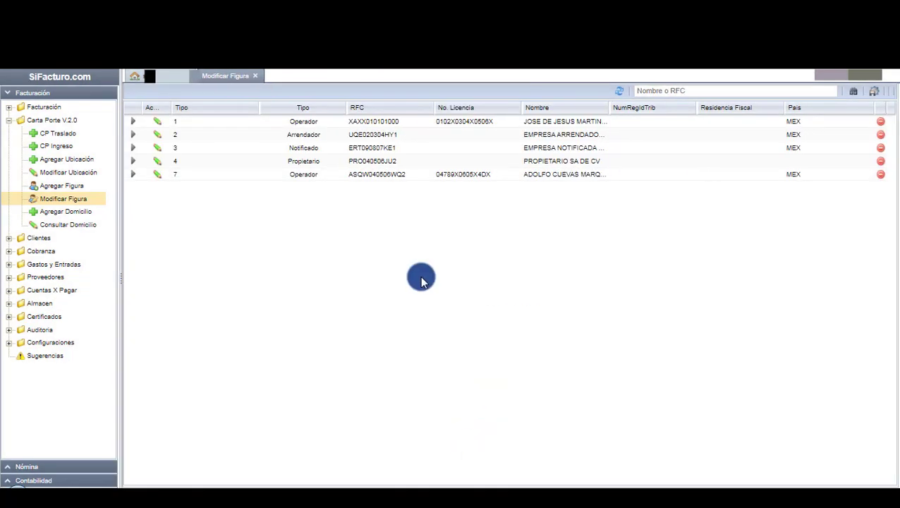
# Delete operator figure 7, confirming with Eliminar.
pyautogui.click(880, 177)
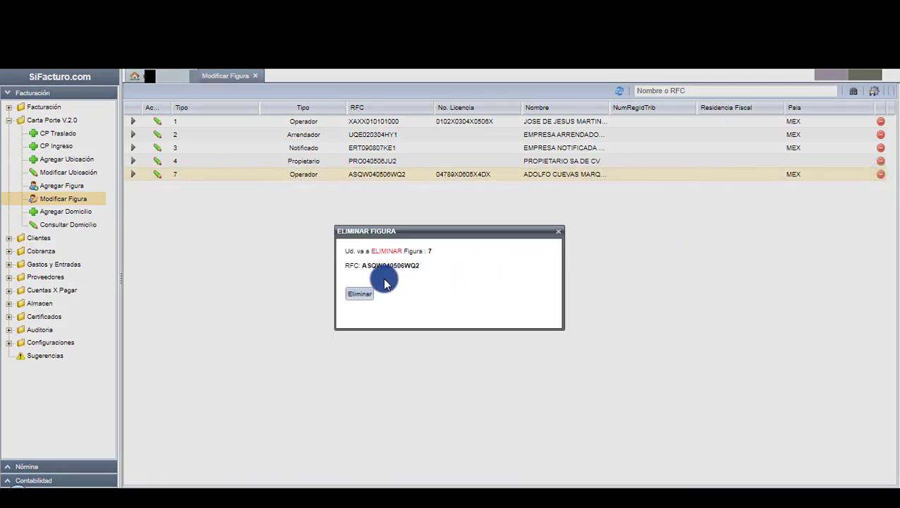
pyautogui.click(367, 294)
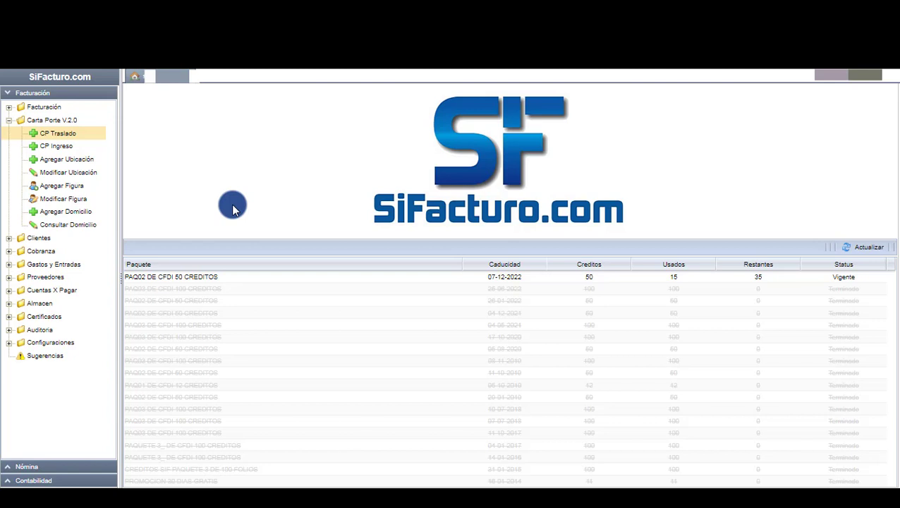
pyautogui.click(75, 137)
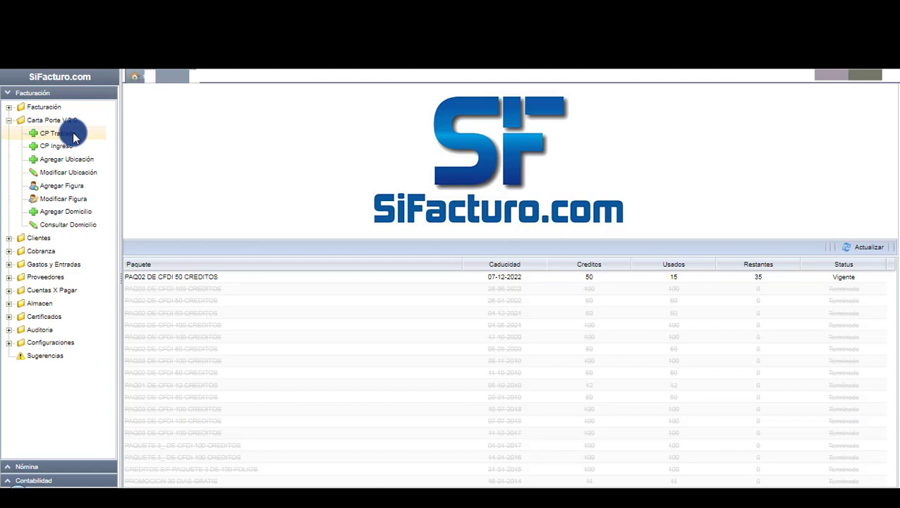
# Open a new CP Traslado invoice and select client EMPRESA SOLICITANTE SA DE CV from the search.
pyautogui.click(73, 135)
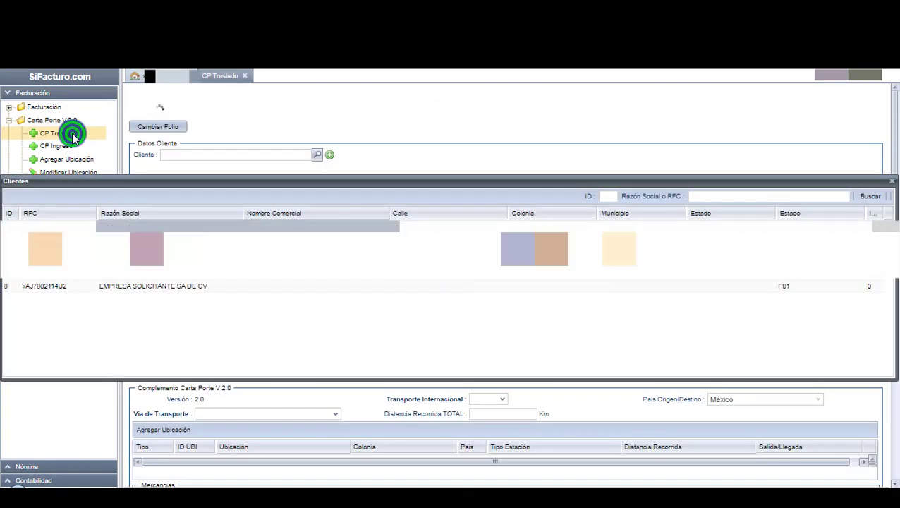
pyautogui.click(709, 201)
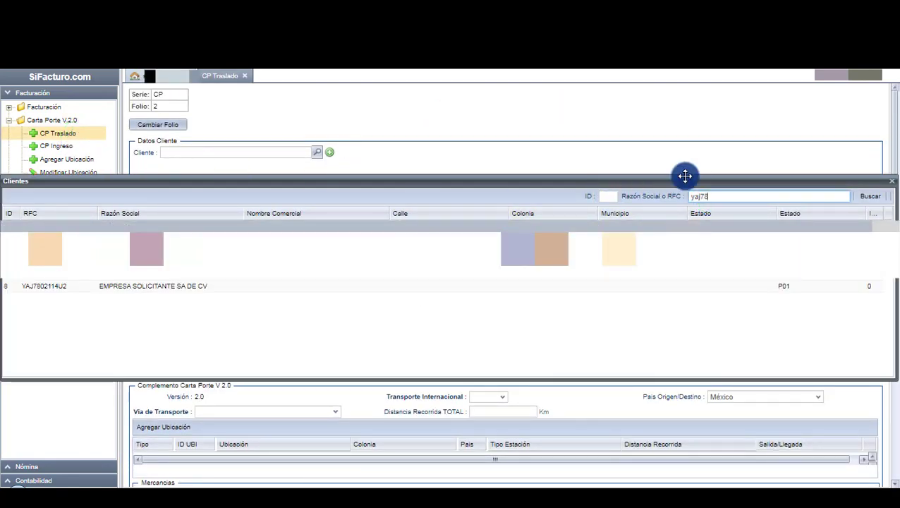
pyautogui.press('Return')
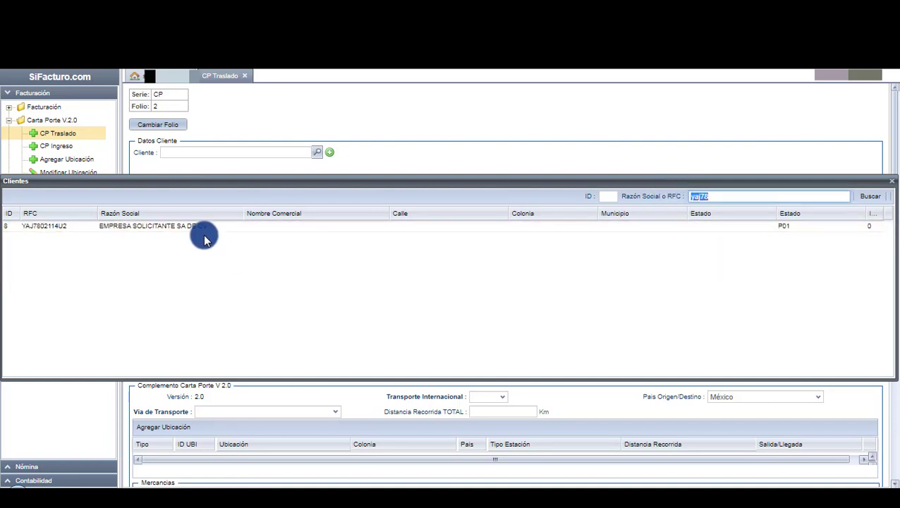
pyautogui.doubleClick(203, 233)
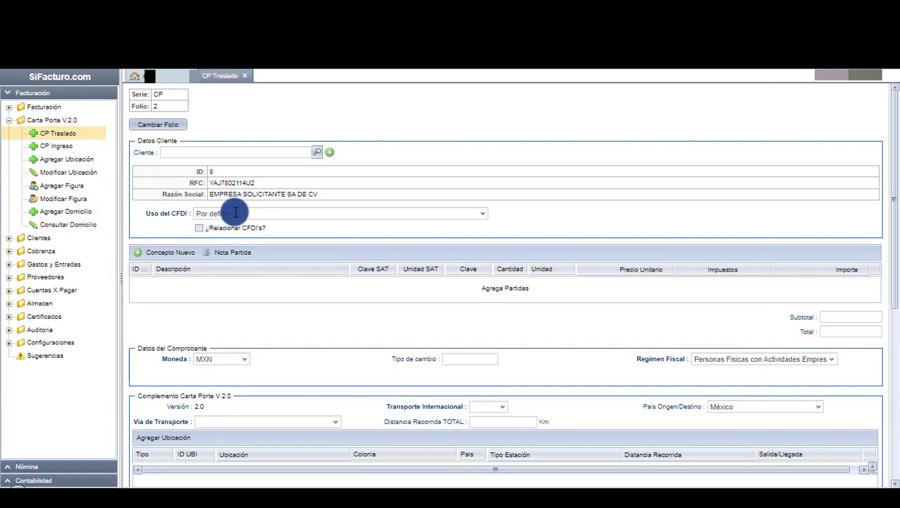
# Add a REFACCIONES PARA AUTOMOVIL concept line with Clave SAT 25172100.
pyautogui.click(167, 252)
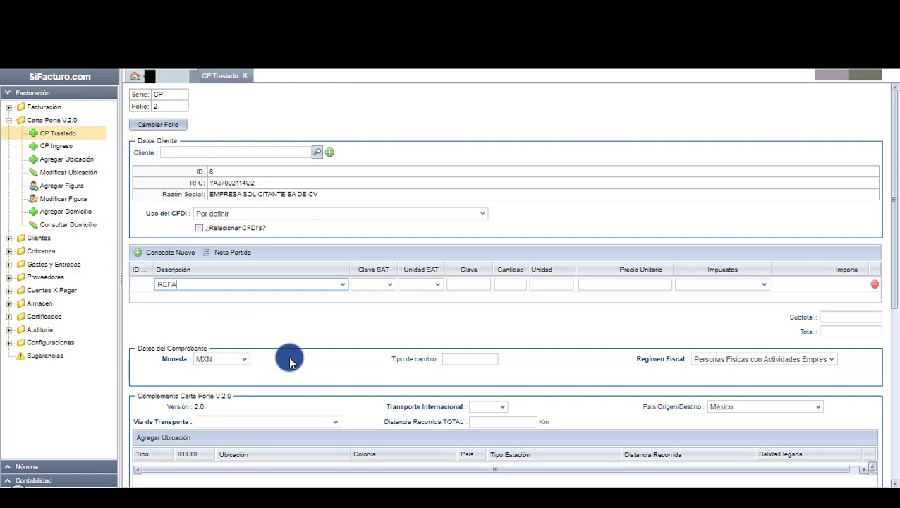
pyautogui.write('REFACCIONES P')
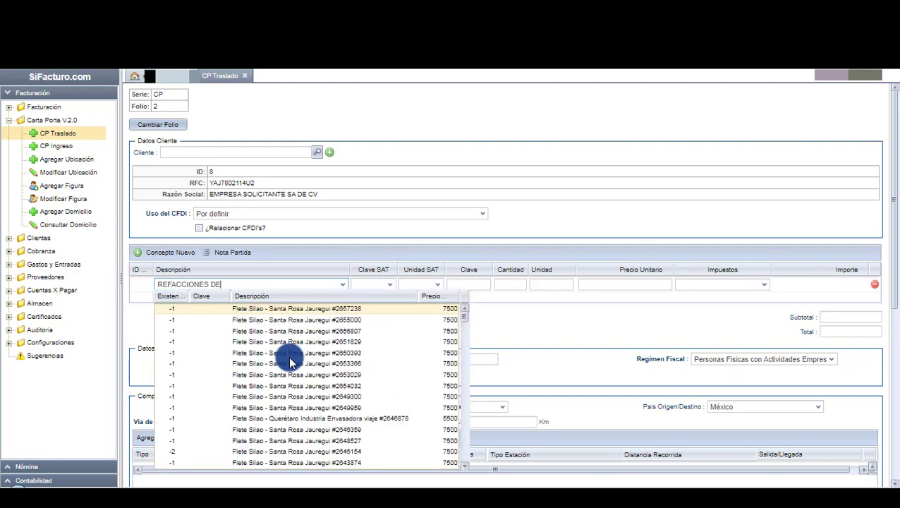
pyautogui.write('AR')
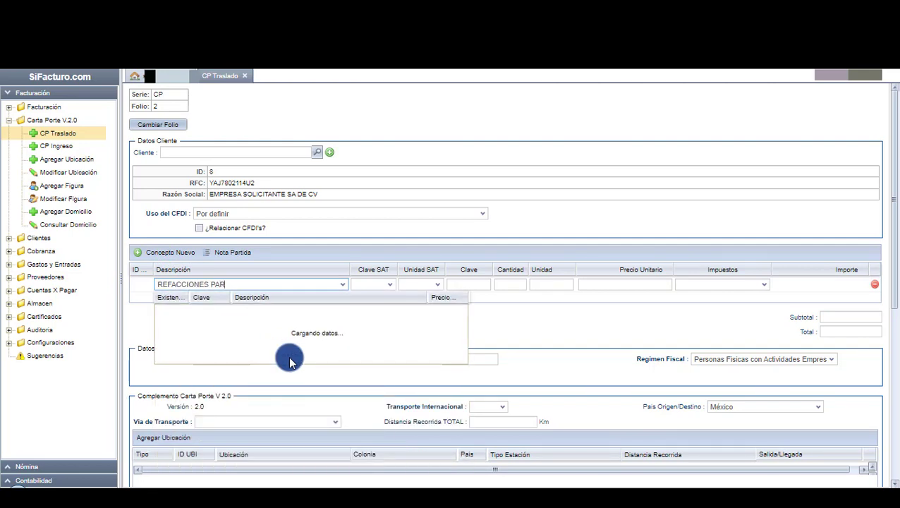
pyautogui.write('A AUTOMOVIL')
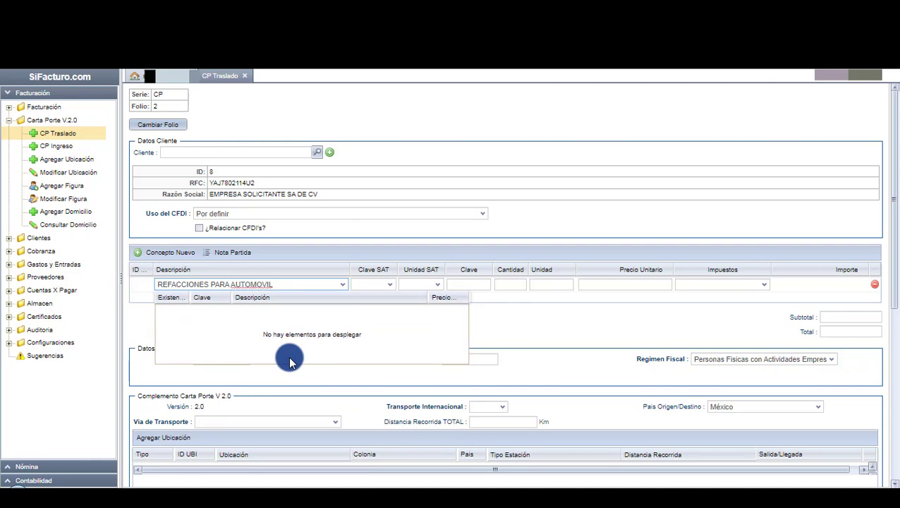
pyautogui.press('Tab')
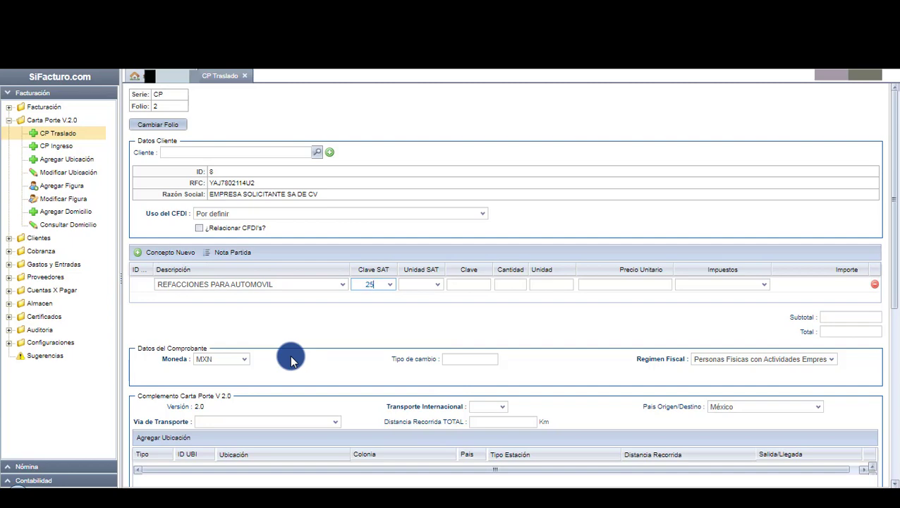
pyautogui.write('251721')
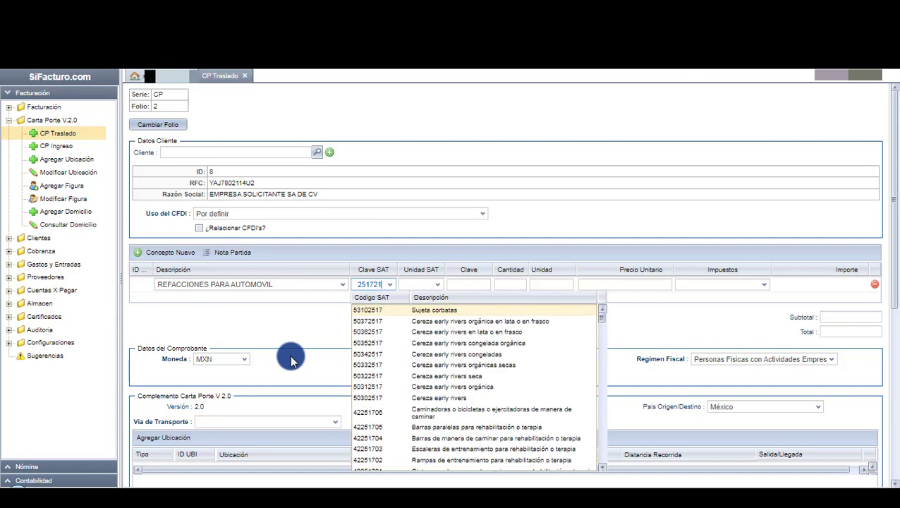
pyautogui.write('00')
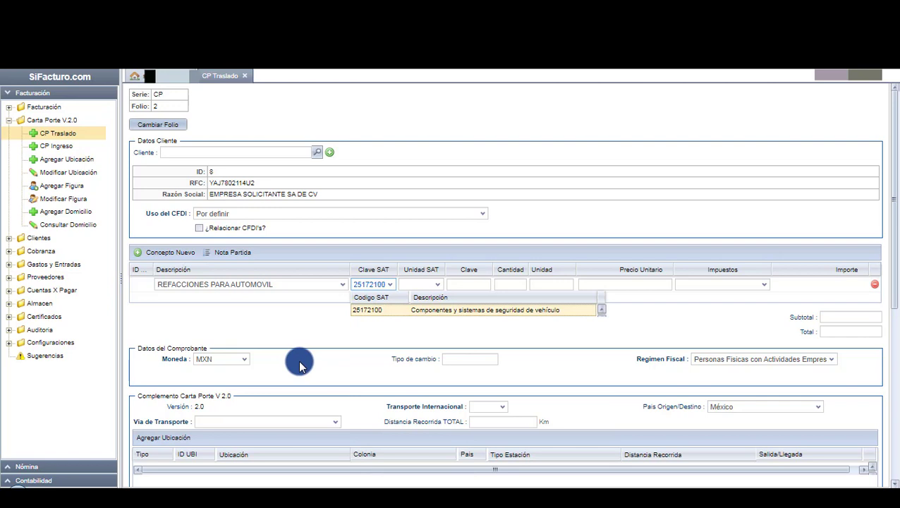
pyautogui.click(433, 310)
# Give the line unit H87 Pieza, quantity 1 and unit price 0.
pyautogui.click(416, 284)
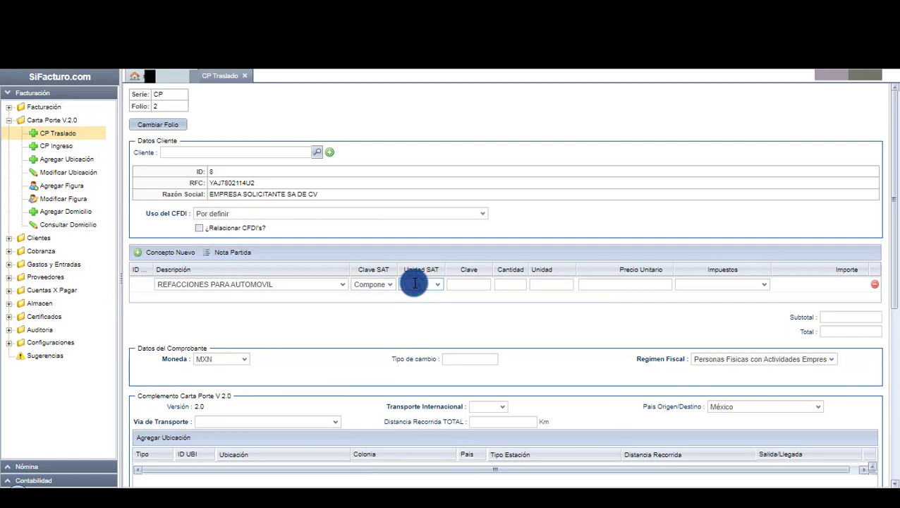
pyautogui.write('H87')
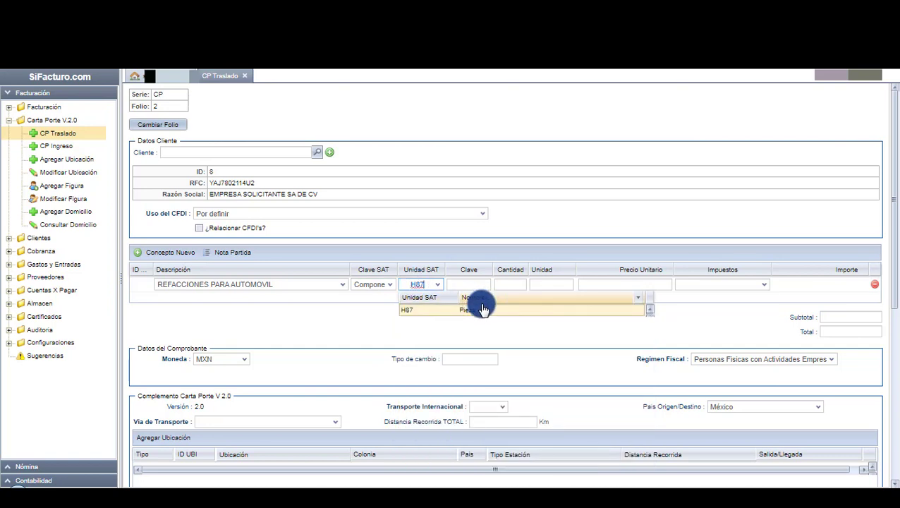
pyautogui.click(482, 310)
pyautogui.click(509, 285)
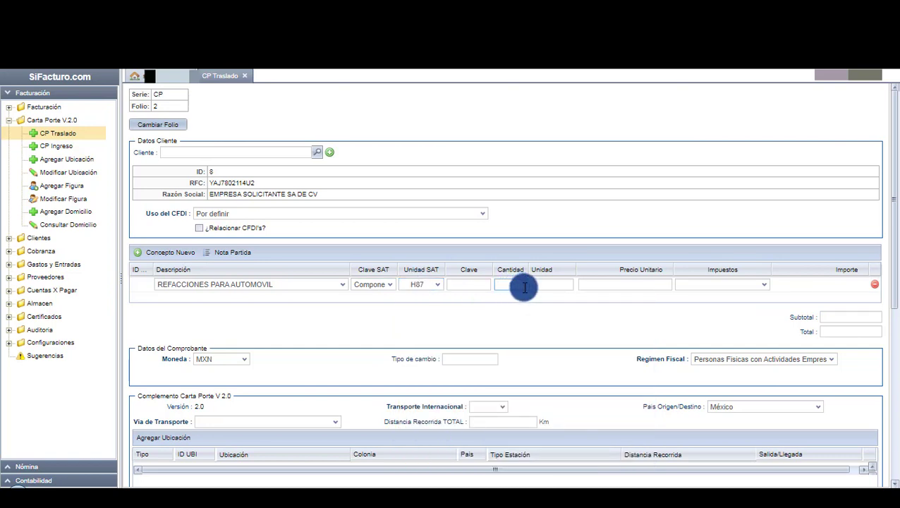
pyautogui.write('1')
pyautogui.click(672, 302)
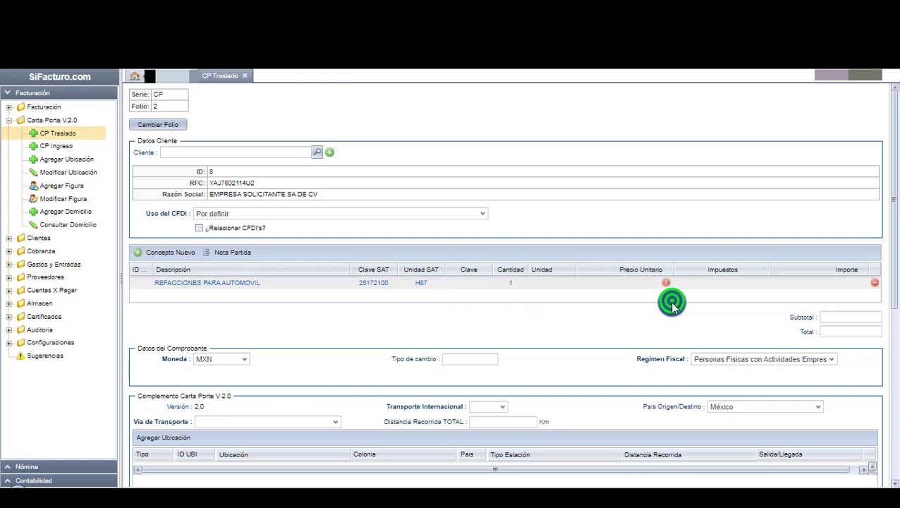
pyautogui.click(669, 285)
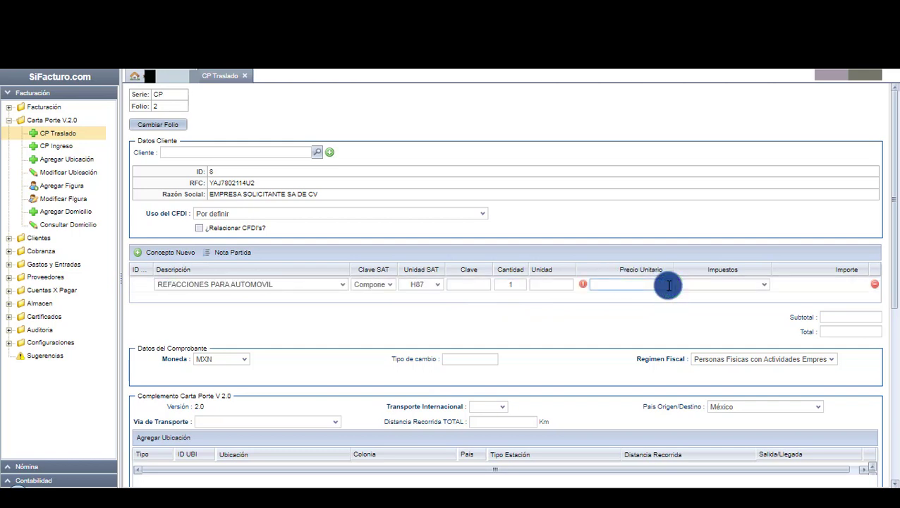
pyautogui.click(682, 303)
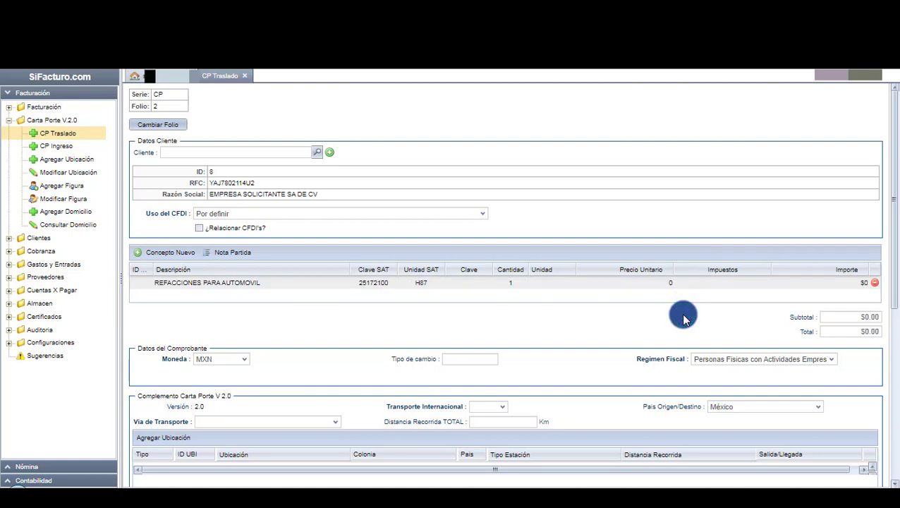
# Choose XXX from the Moneda autocomplete list.
pyautogui.scroll(-1, 682, 317)
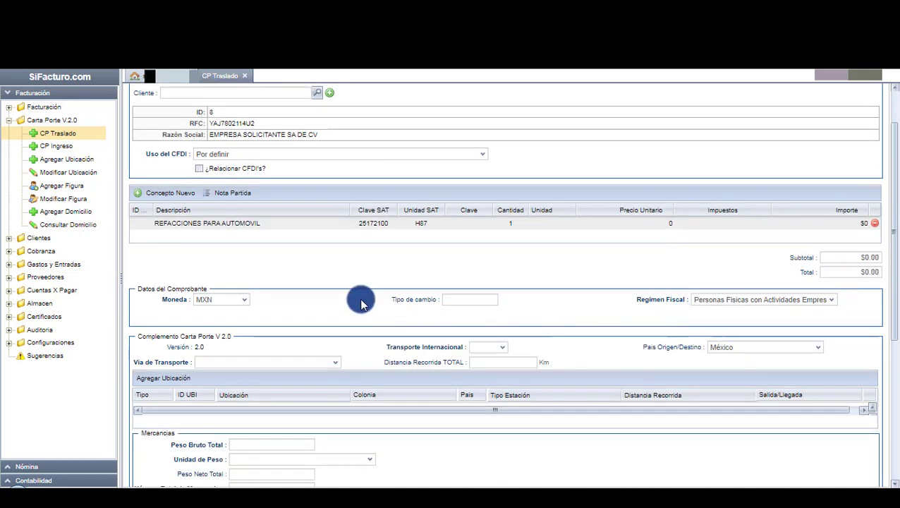
pyautogui.scroll(-1, 360, 304)
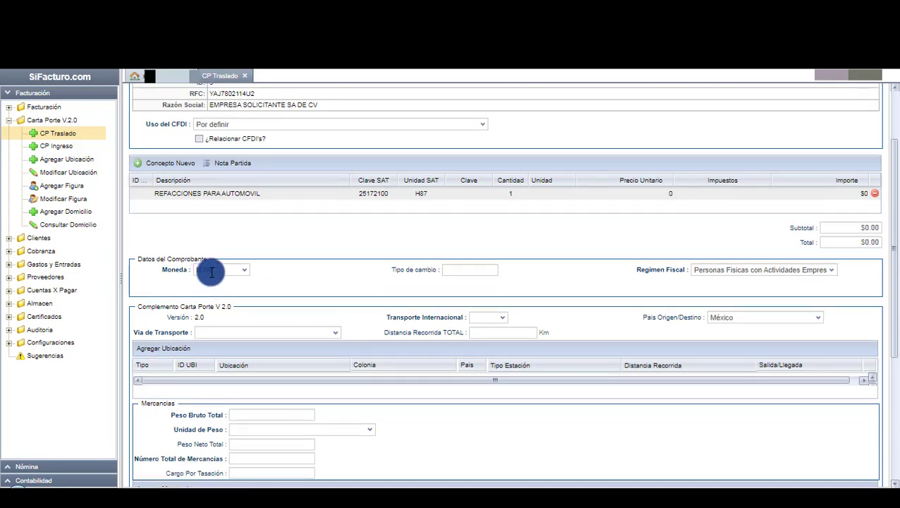
pyautogui.click(211, 272)
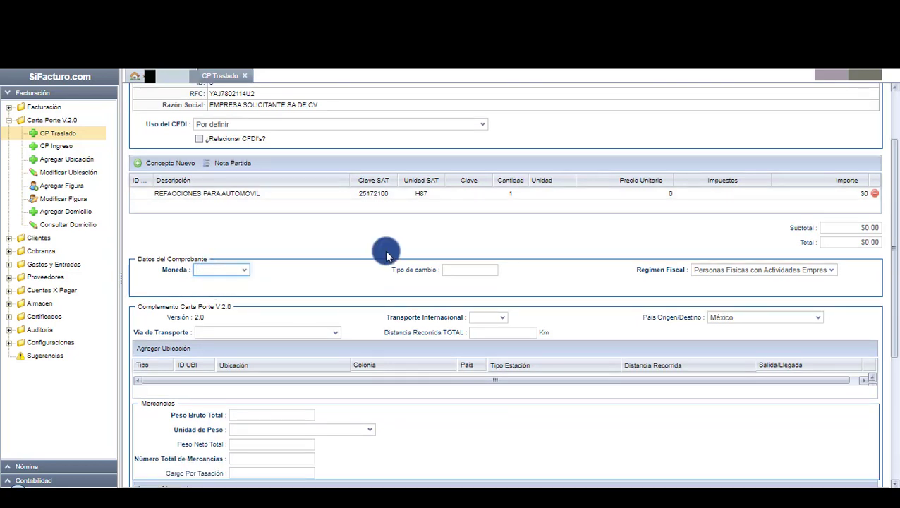
pyautogui.write('XXX')
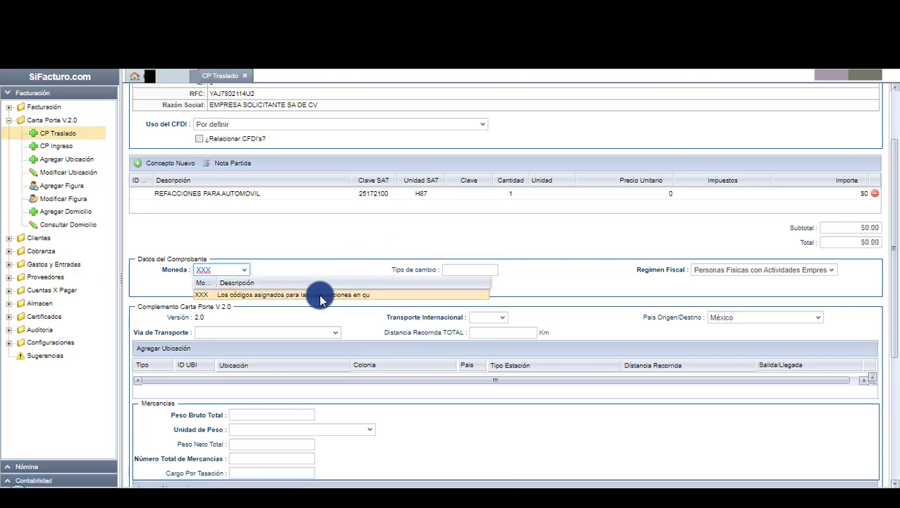
pyautogui.click(319, 295)
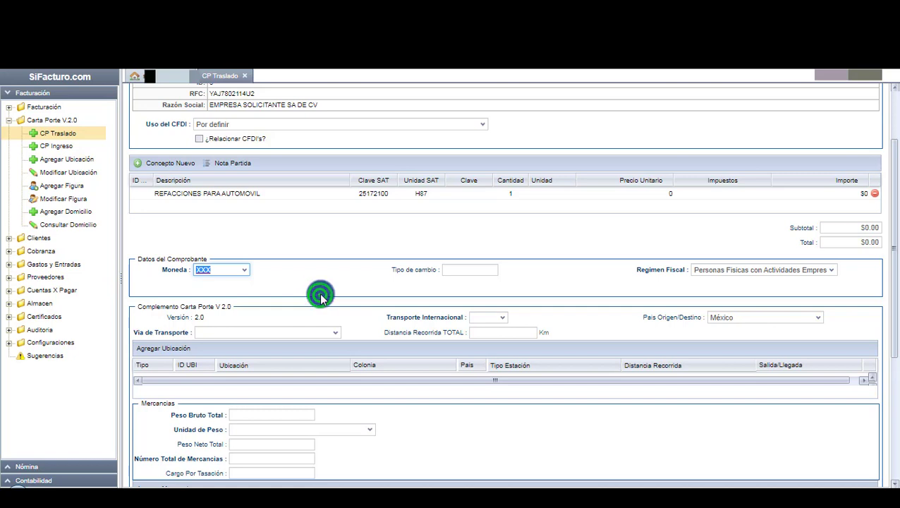
pyautogui.click(333, 276)
pyautogui.scroll(-2, 335, 281)
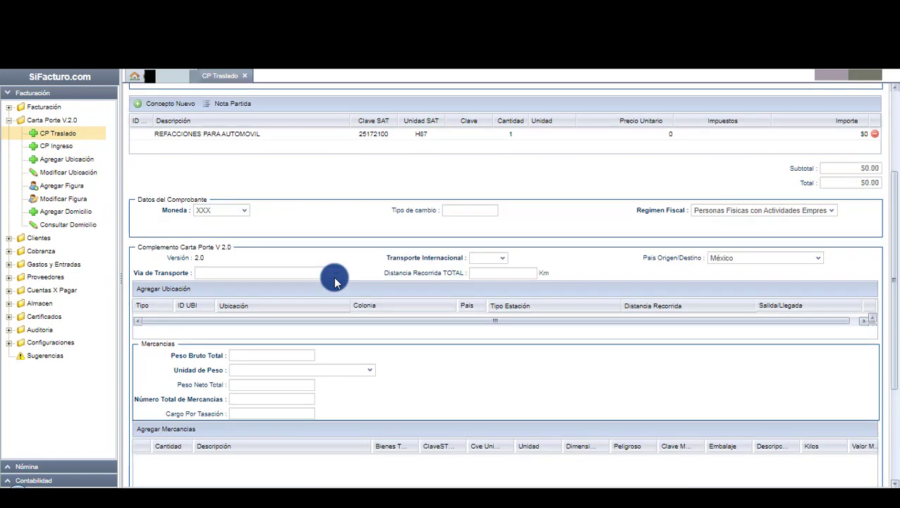
pyautogui.scroll(-1, 363, 251)
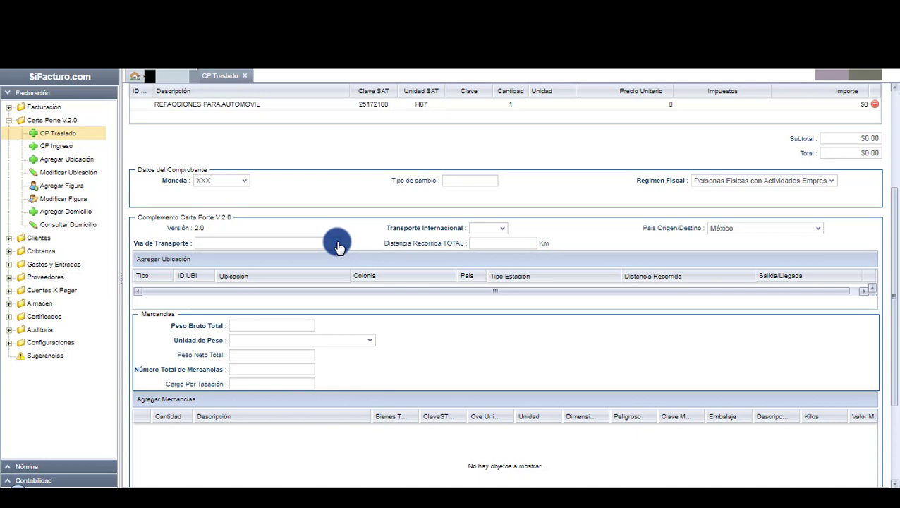
# Choose Vía de Transporte 01 Autotransporte, Transporte Internacional No, and 100 km total distance.
pyautogui.click(337, 244)
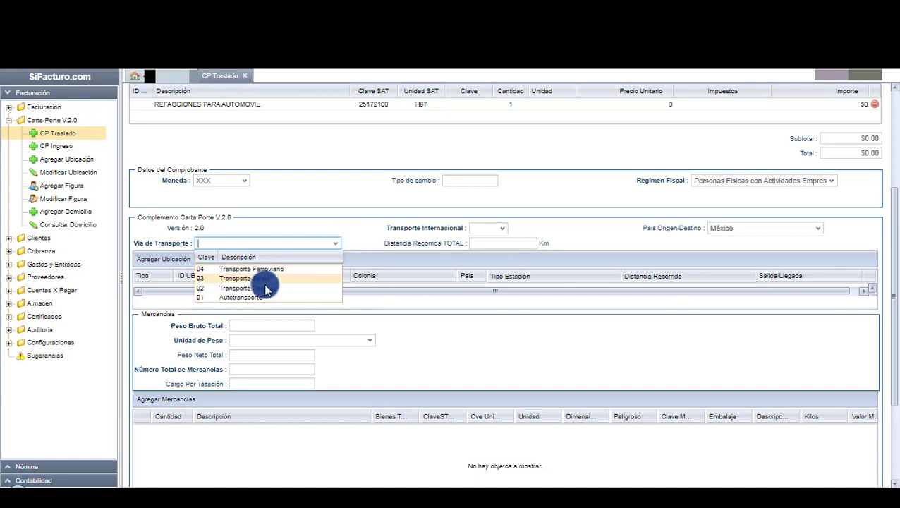
pyautogui.click(251, 297)
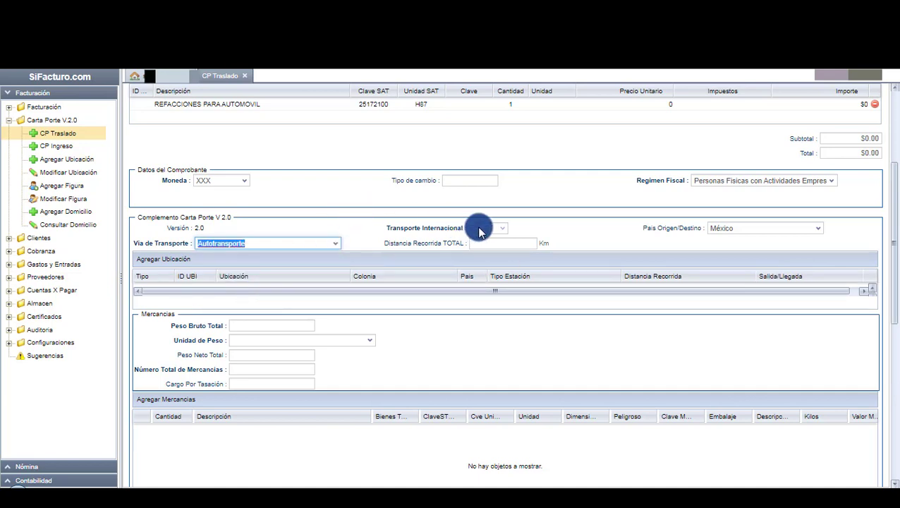
pyautogui.click(501, 230)
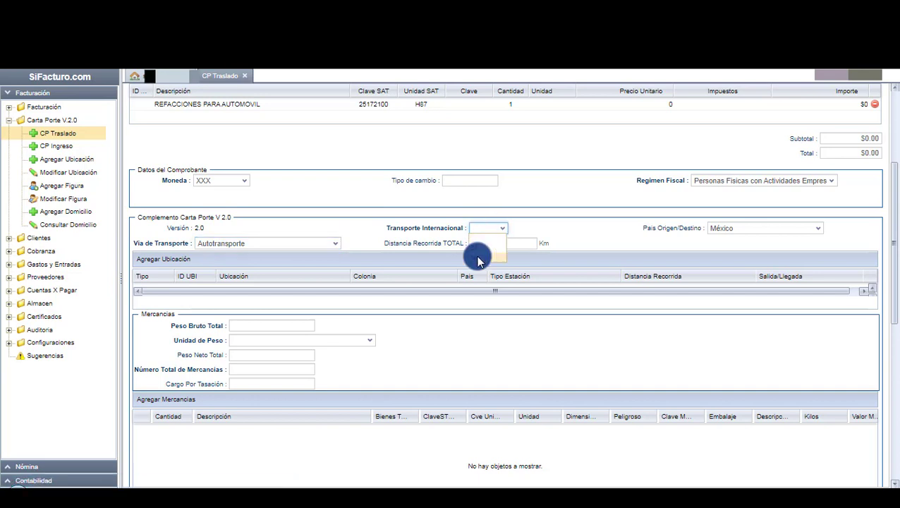
pyautogui.click(477, 256)
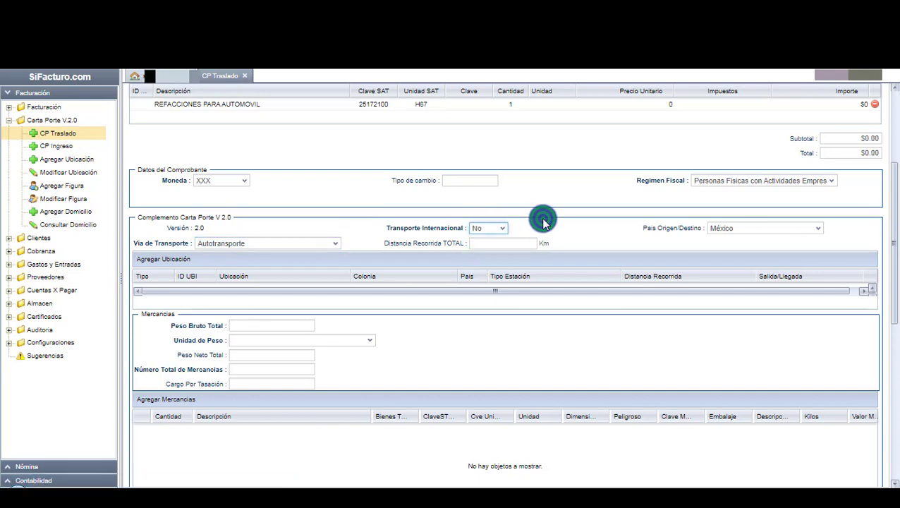
pyautogui.click(514, 243)
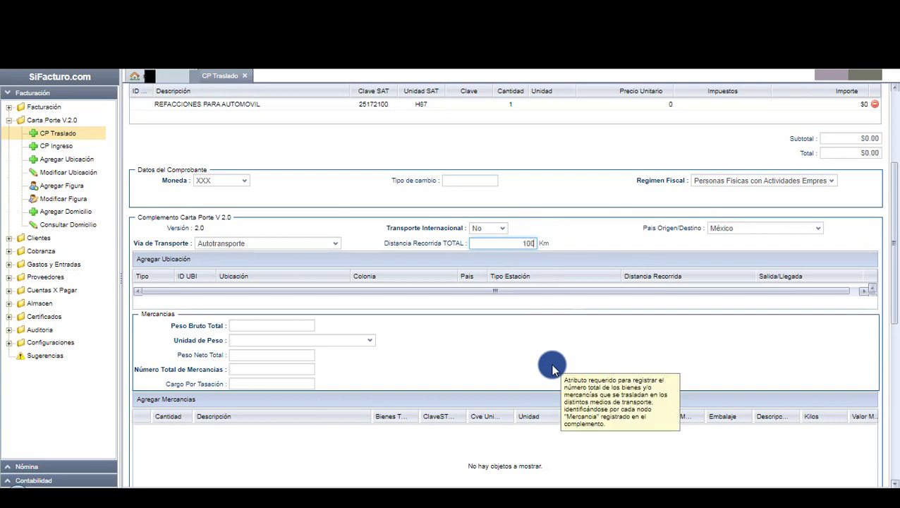
pyautogui.click(489, 340)
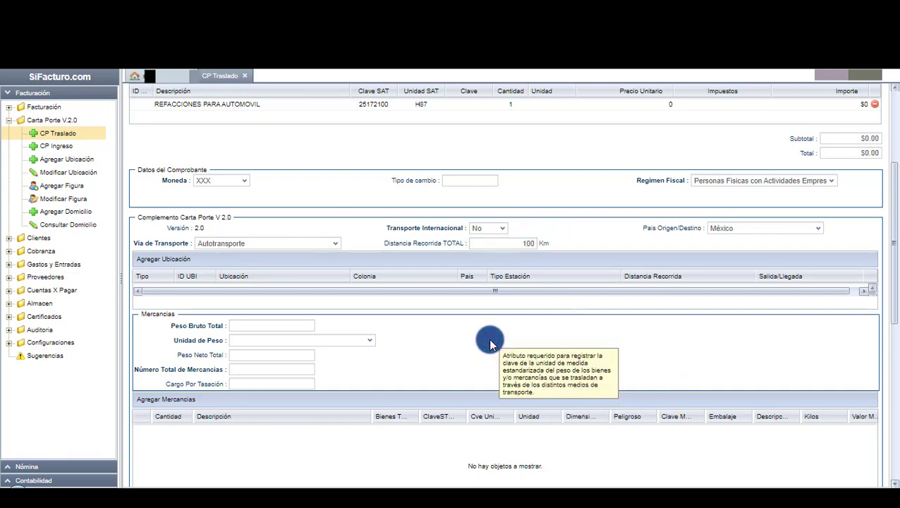
# Add a location row using the Origen location OR000001.
pyautogui.click(176, 266)
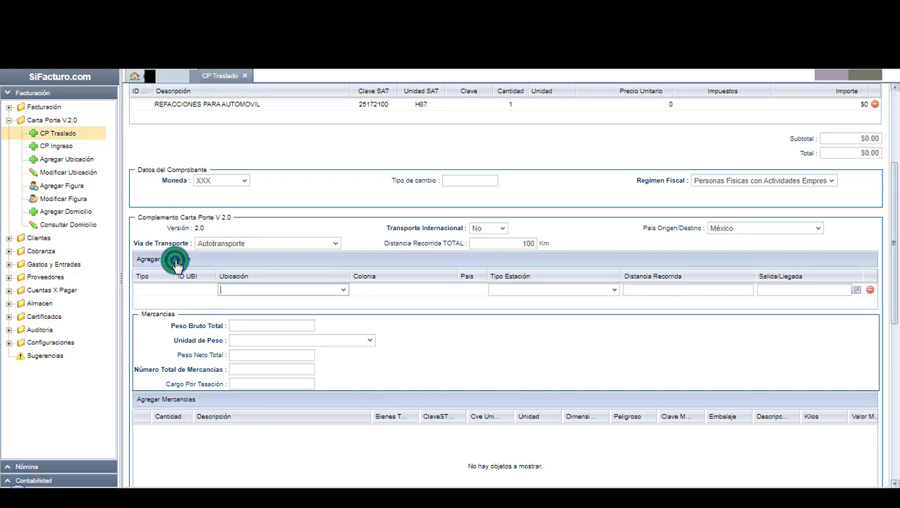
pyautogui.click(344, 291)
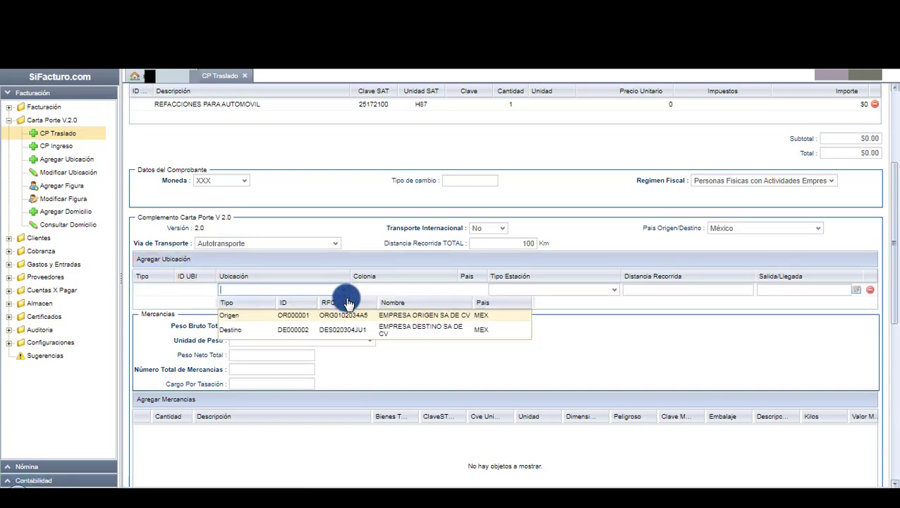
pyautogui.click(351, 316)
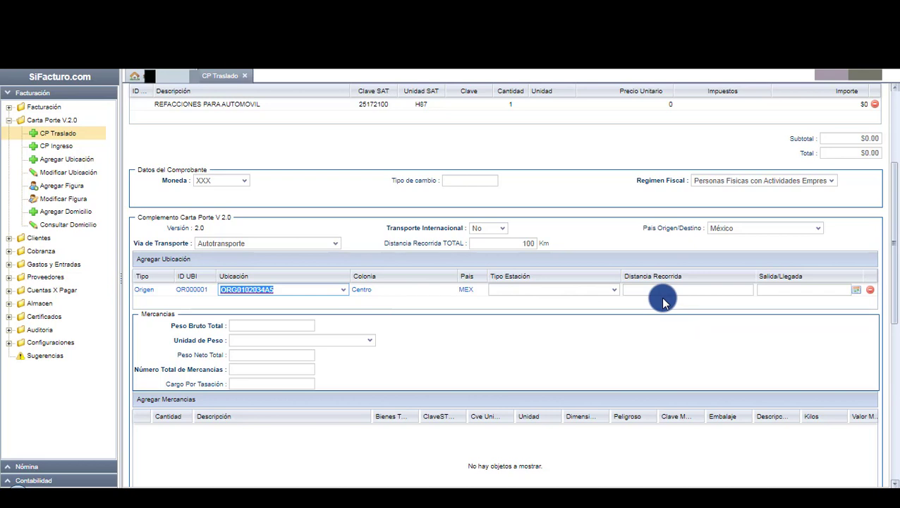
# Set the origin's Salida/Llegada to 2021/12/14 14:00.
pyautogui.click(854, 291)
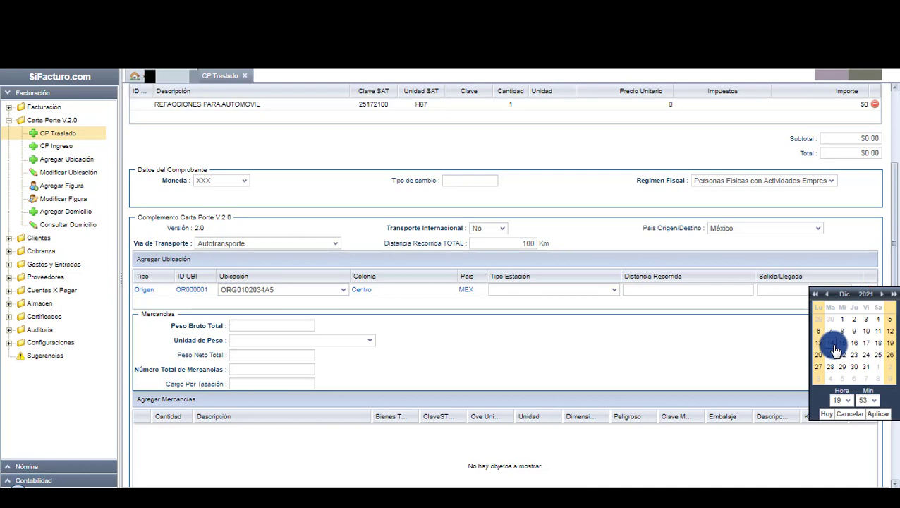
pyautogui.click(830, 343)
pyautogui.click(850, 400)
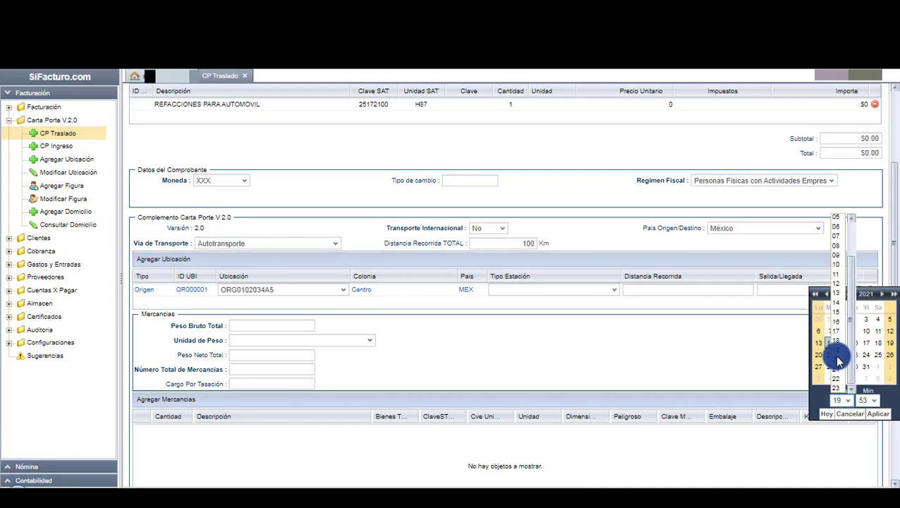
pyautogui.click(837, 303)
pyautogui.click(871, 400)
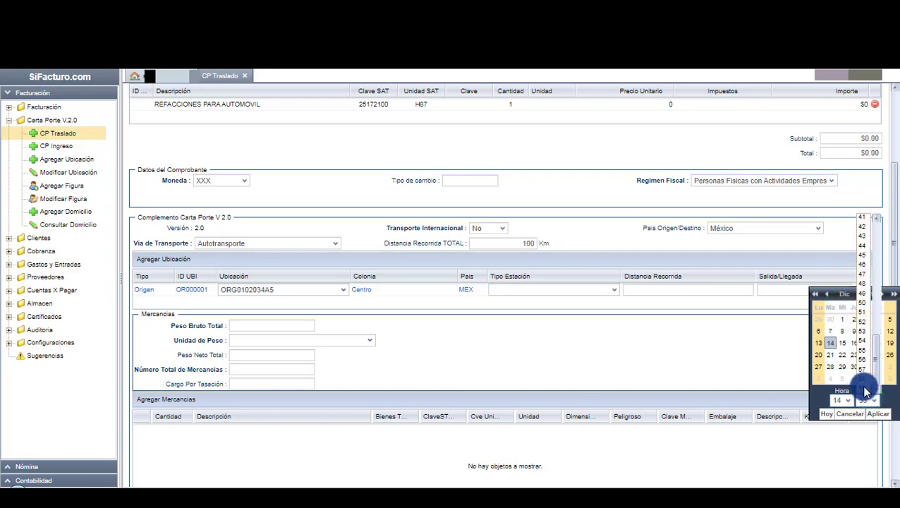
pyautogui.scroll(12, 867, 291)
pyautogui.click(866, 222)
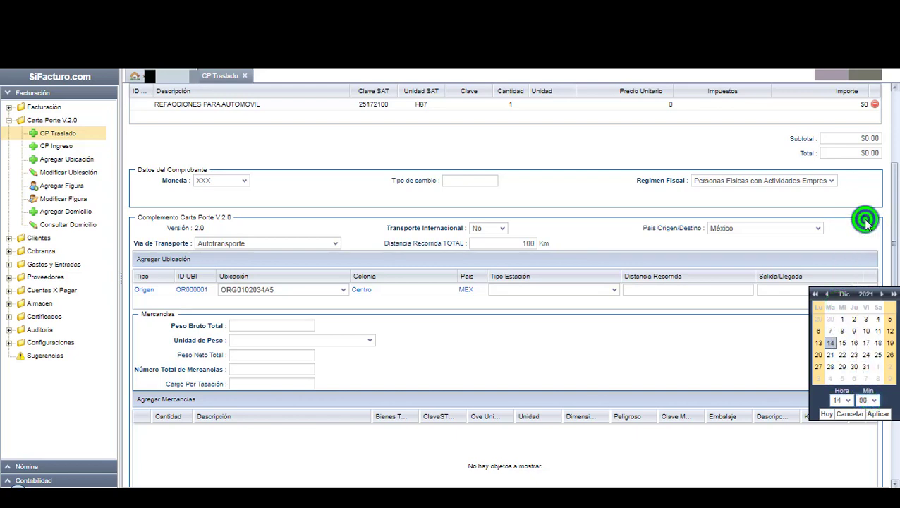
pyautogui.click(878, 413)
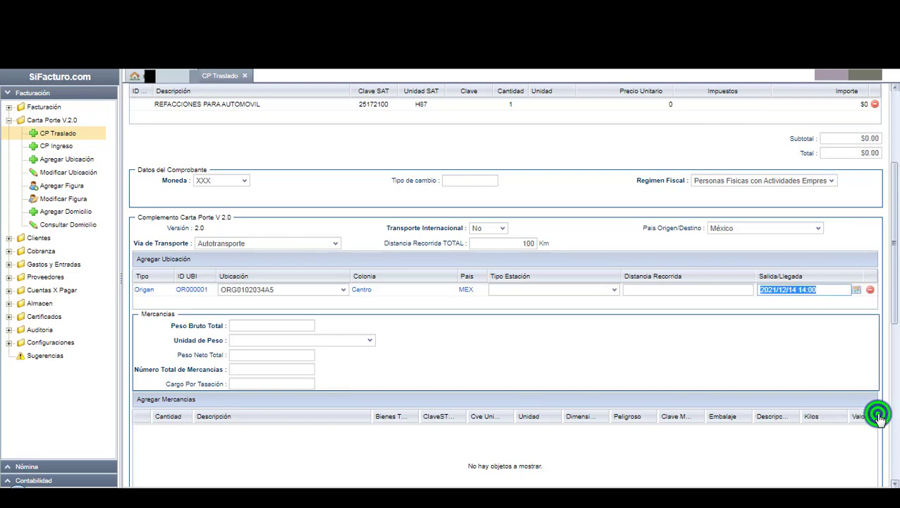
pyautogui.click(732, 354)
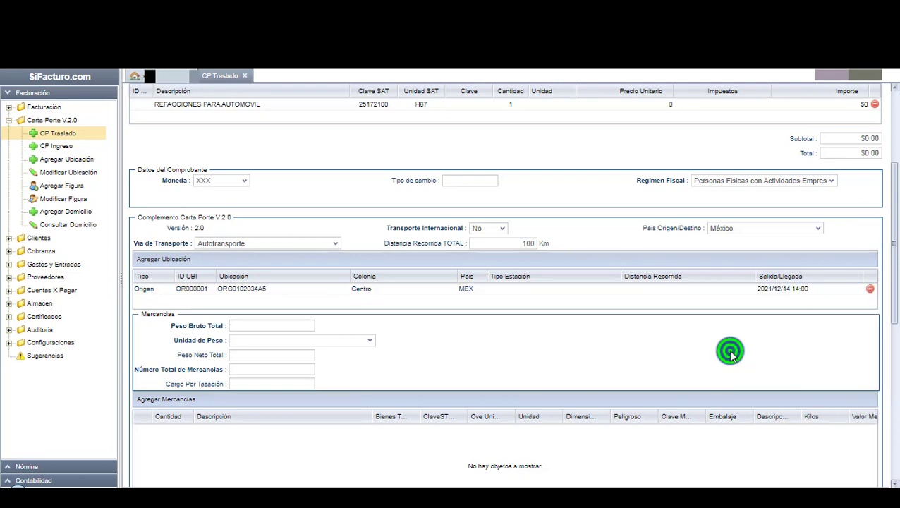
# Add a second location row with the Destino location and distance travelled 100.
pyautogui.click(164, 258)
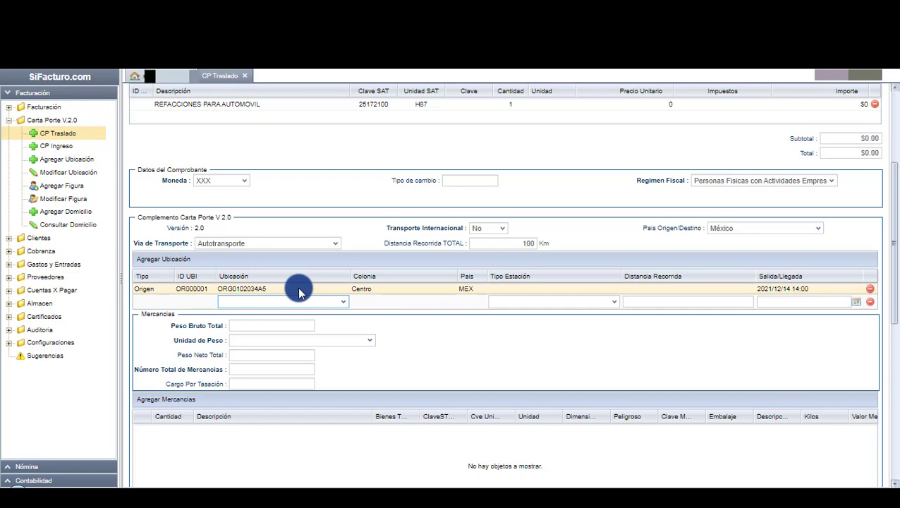
pyautogui.click(342, 301)
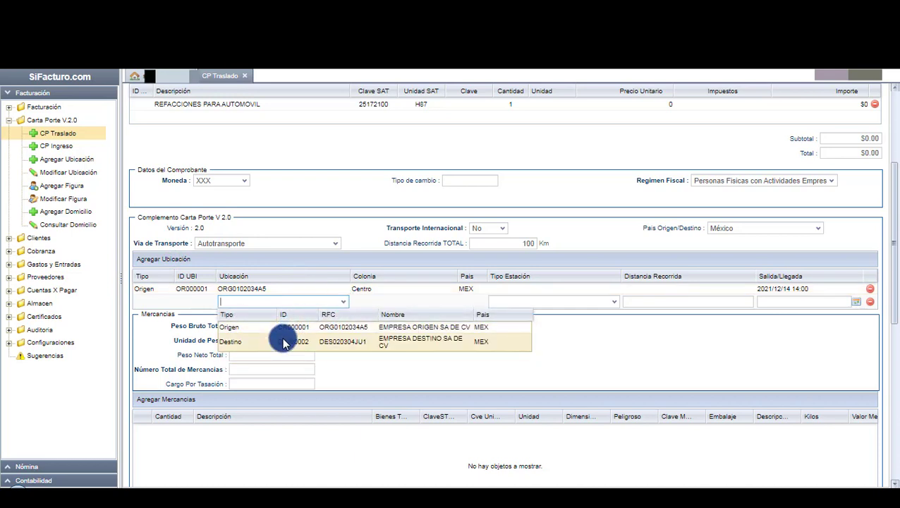
pyautogui.click(282, 342)
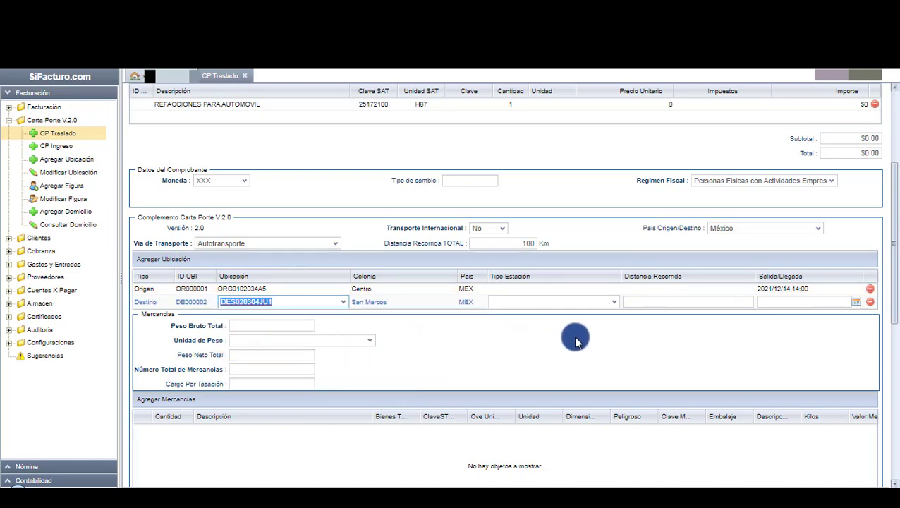
pyautogui.click(674, 303)
pyautogui.write('100')
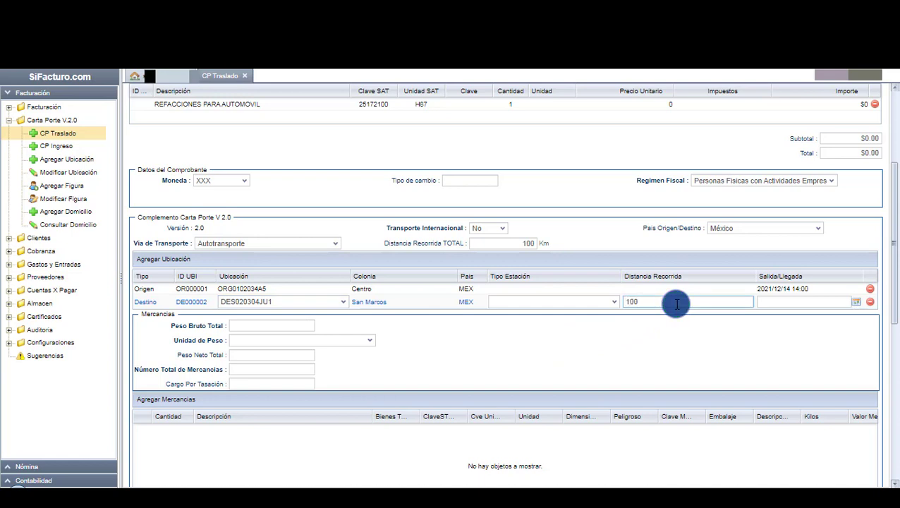
# Set the destination's arrival to 2021/12/14 19:00.
pyautogui.click(856, 301)
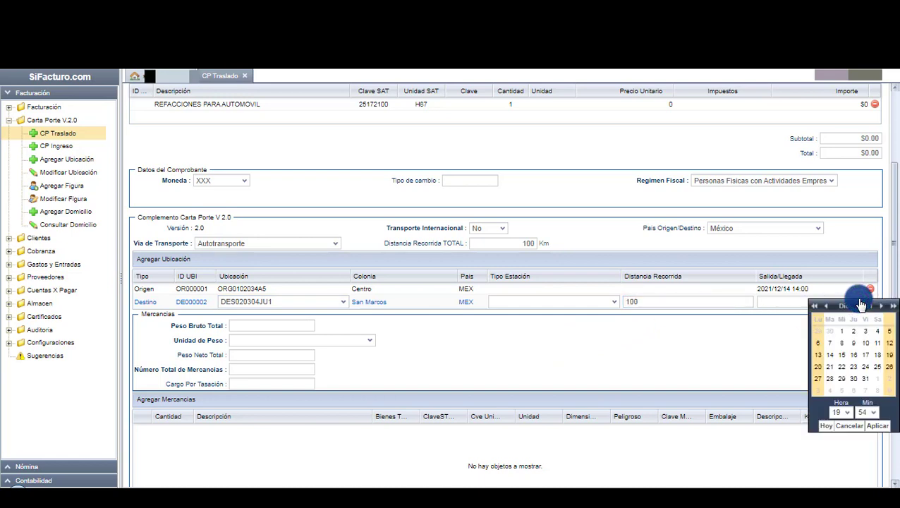
pyautogui.click(829, 355)
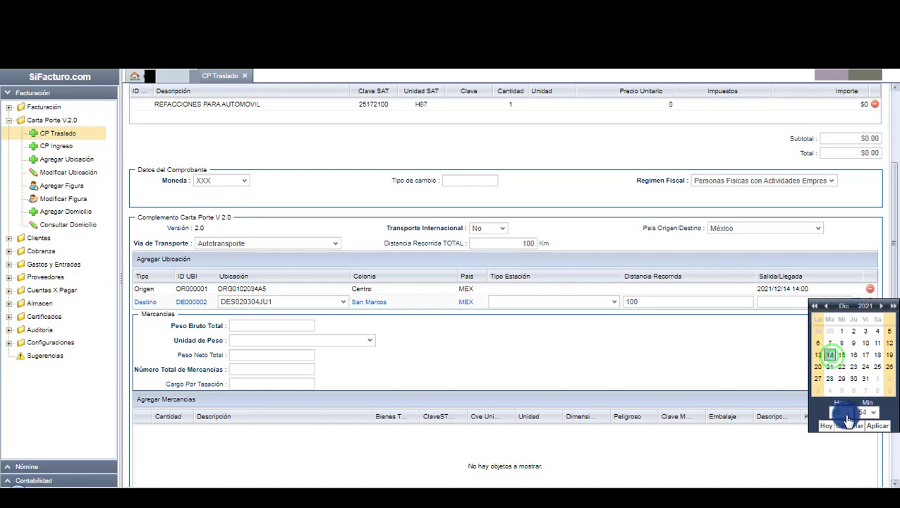
pyautogui.click(875, 417)
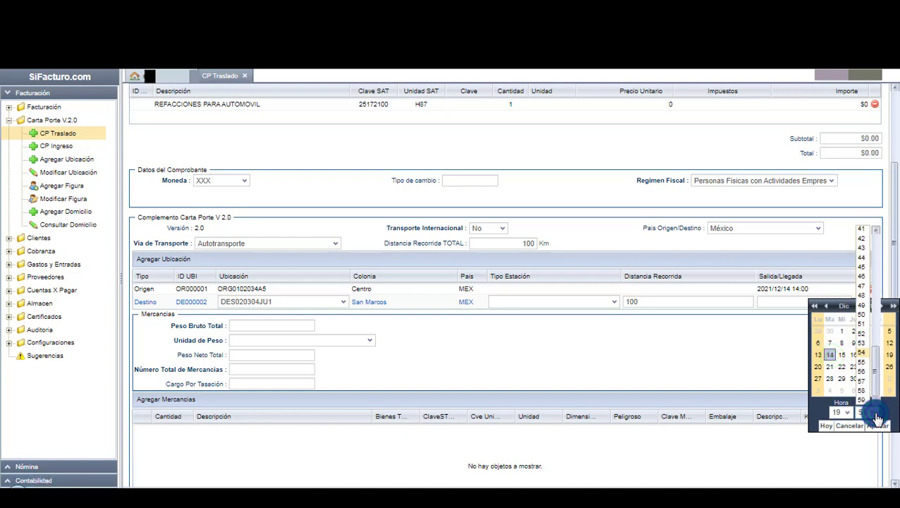
pyautogui.scroll(10, 860, 282)
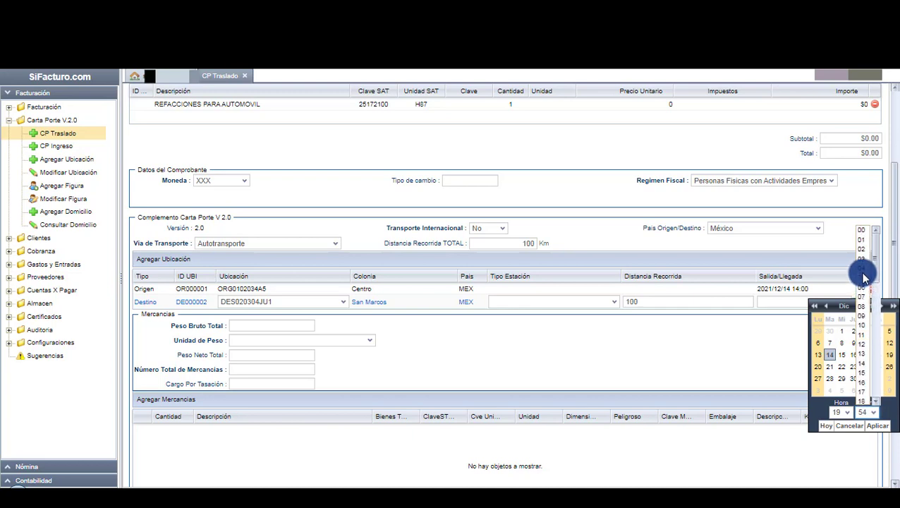
pyautogui.click(860, 227)
pyautogui.click(874, 426)
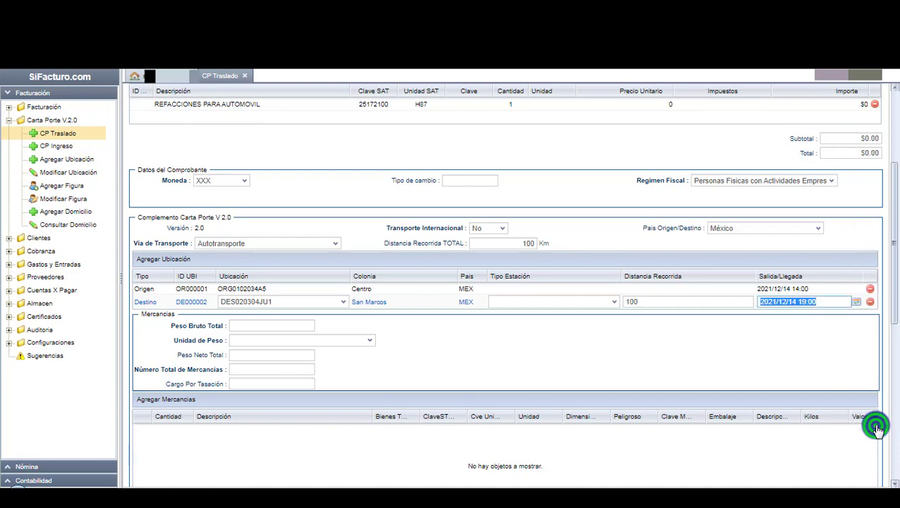
pyautogui.click(740, 376)
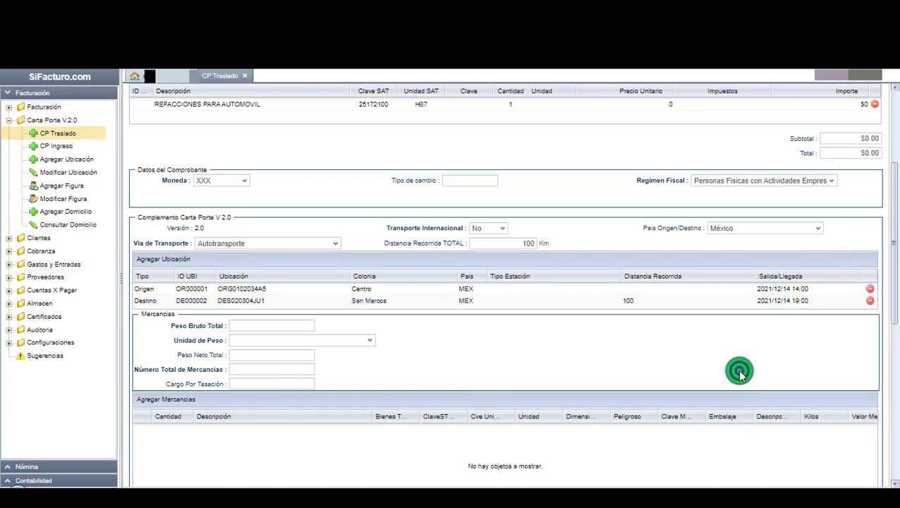
# Set Peso Bruto Total to 158 with Kilogramo (KGM) as the weight unit.
pyautogui.scroll(-1, 728, 373)
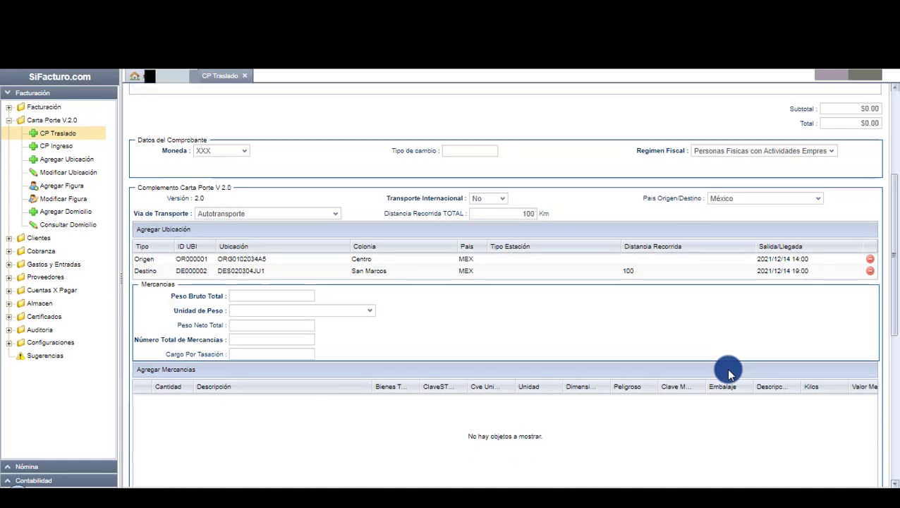
pyautogui.click(300, 299)
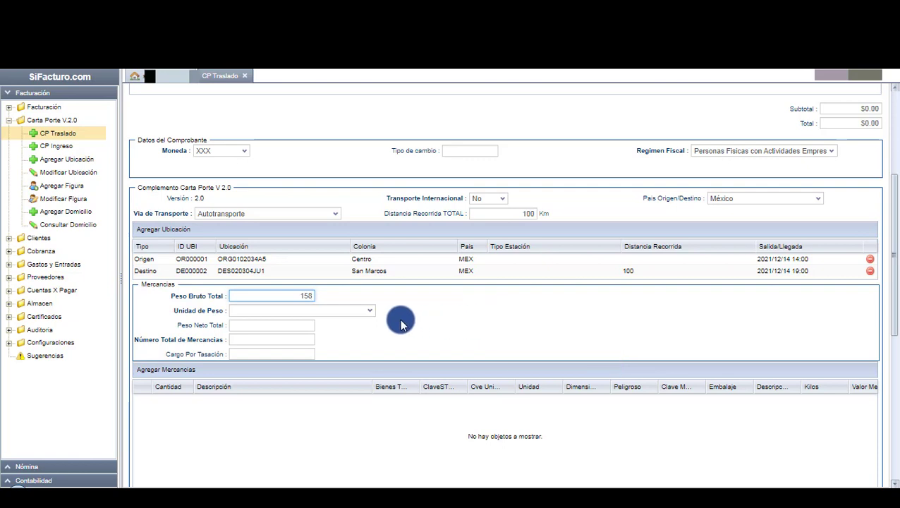
pyautogui.click(342, 312)
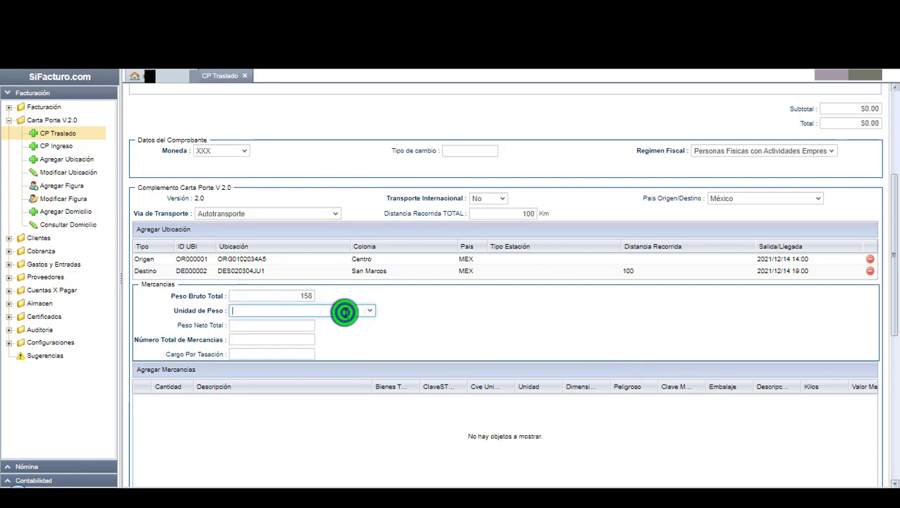
pyautogui.write('KGM')
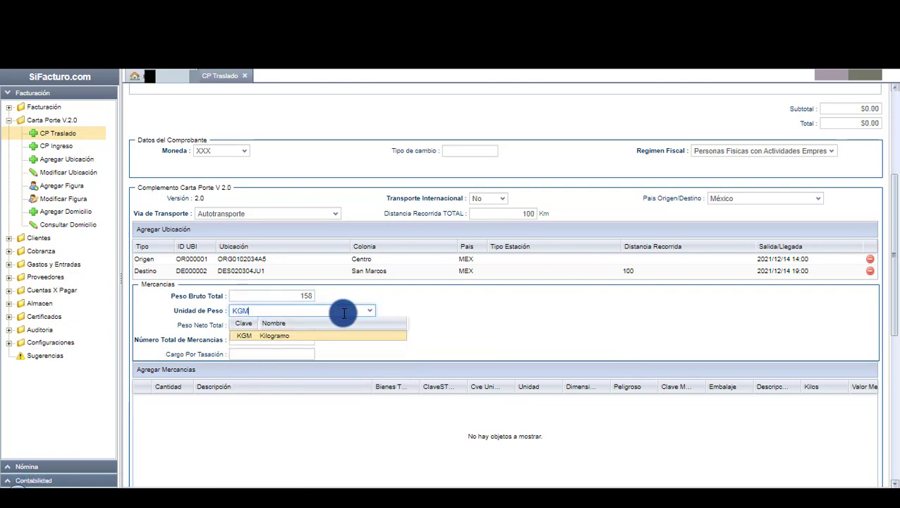
pyautogui.click(321, 336)
pyautogui.click(355, 331)
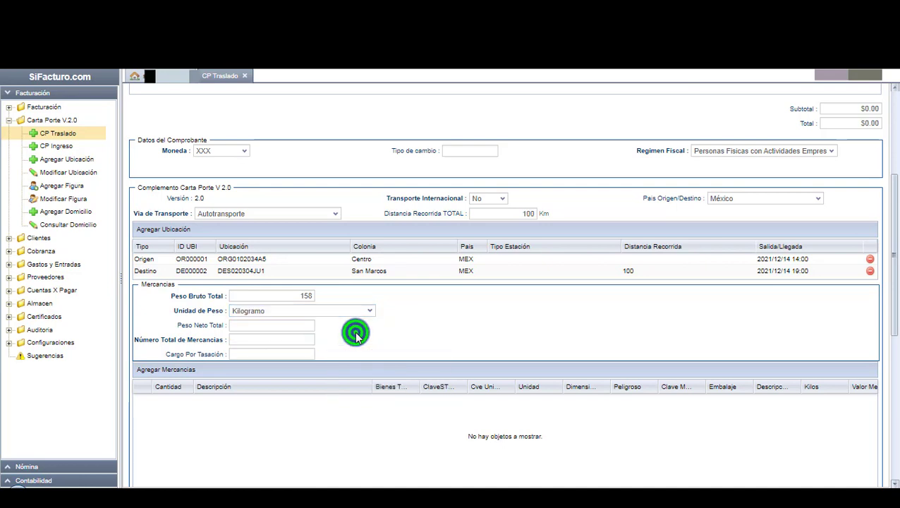
# Enter 1 as the total number of goods and add a blank goods row.
pyautogui.click(288, 341)
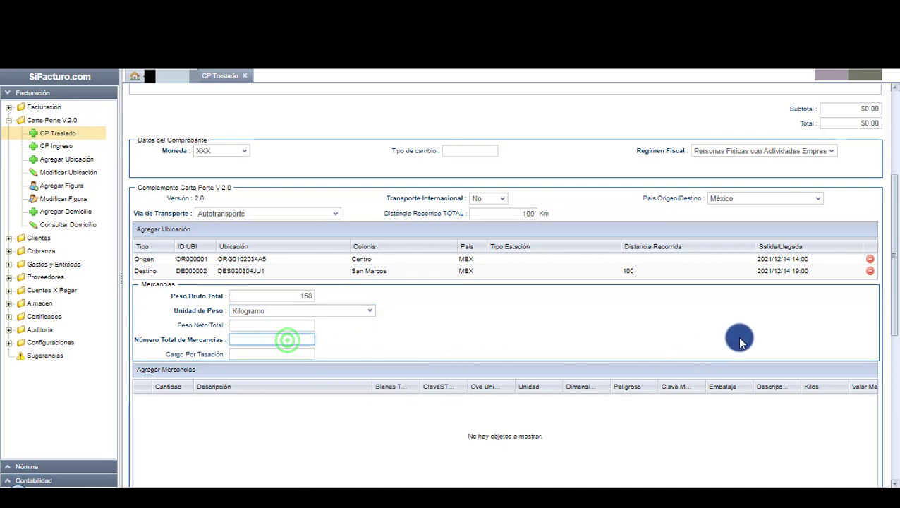
pyautogui.write('1')
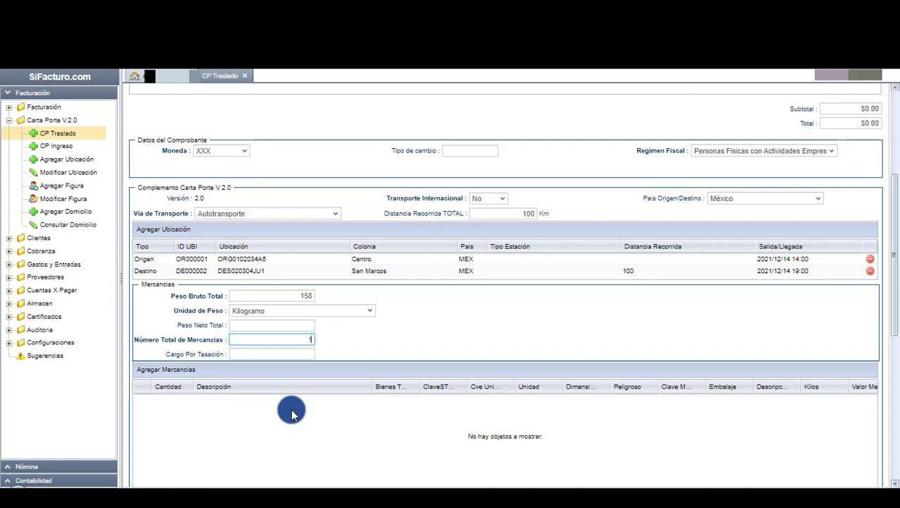
pyautogui.click(180, 371)
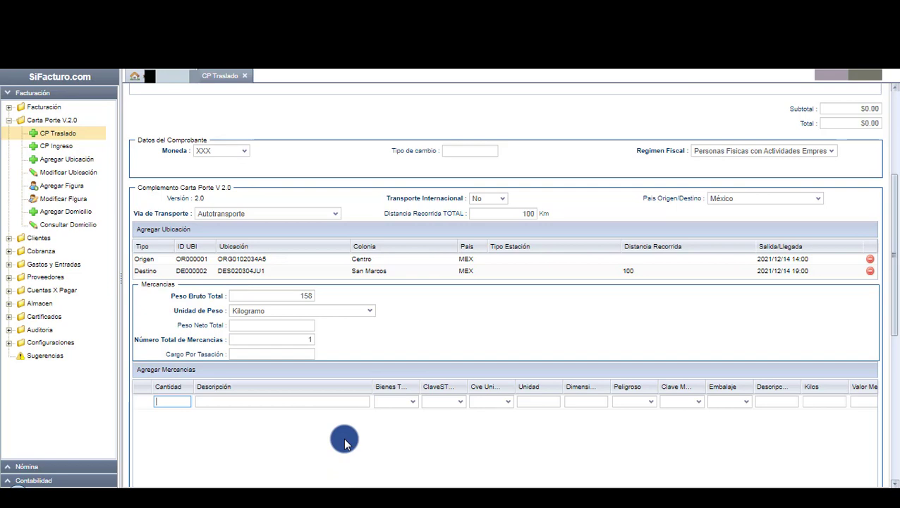
# Fill the goods row with quantity 2, REFACCIONES PARA AUTOMOVIL, code 25172100 and unit H87 Pieza.
pyautogui.write('2')
pyautogui.press('Tab')
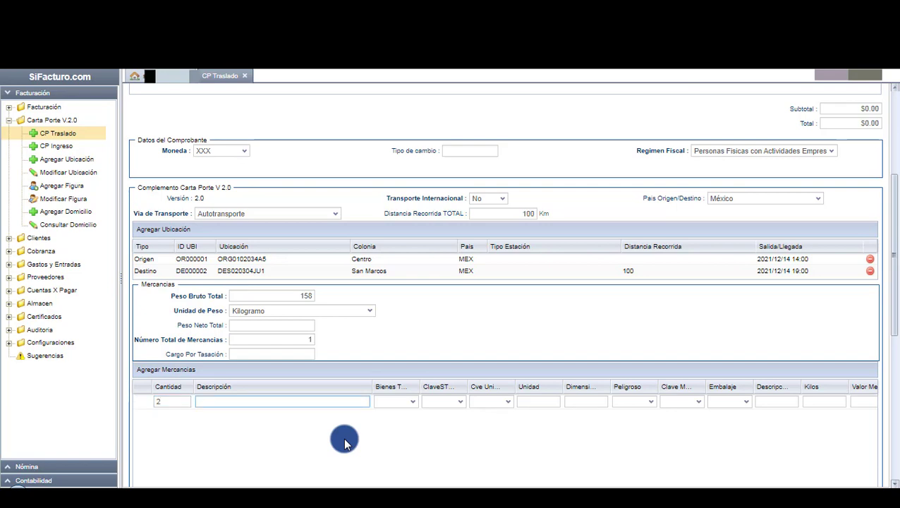
pyautogui.write('REFACCIONES PARA A')
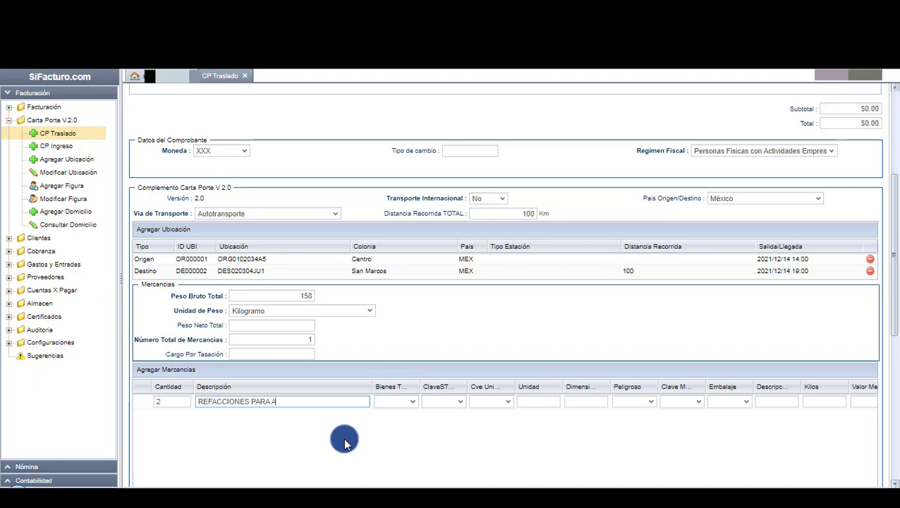
pyautogui.write('UTOMOVIL')
pyautogui.press('Tab')
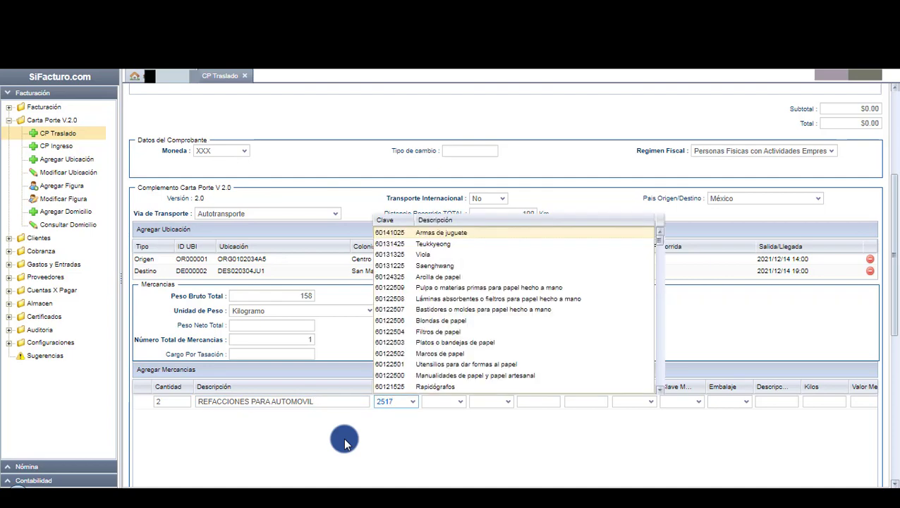
pyautogui.write('25172100')
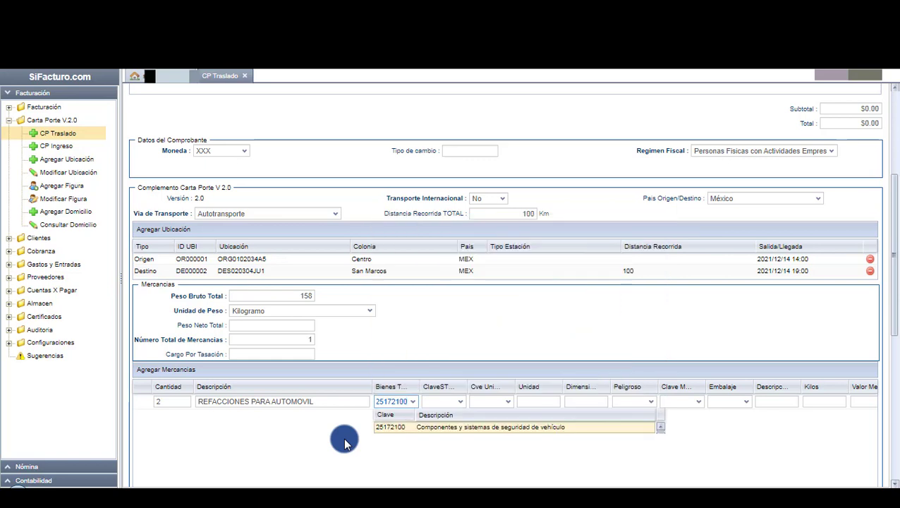
pyautogui.click(409, 428)
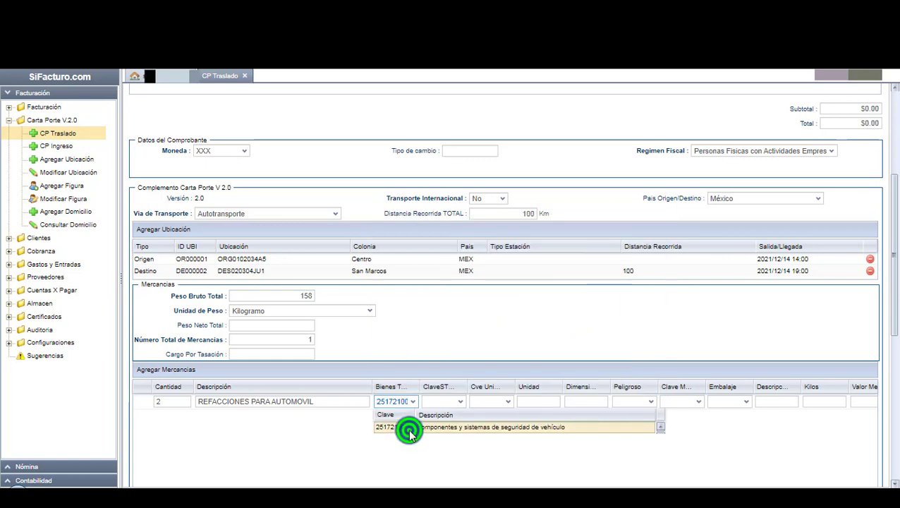
pyautogui.click(478, 399)
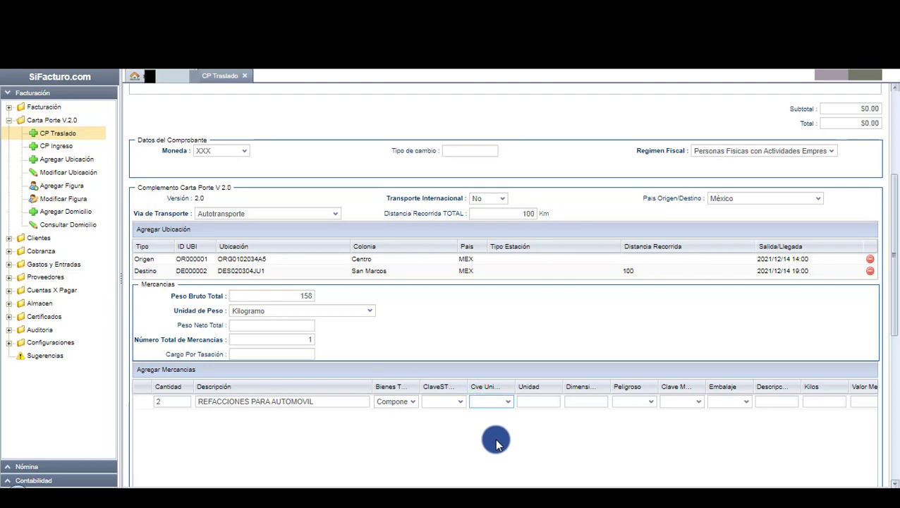
pyautogui.write('H87')
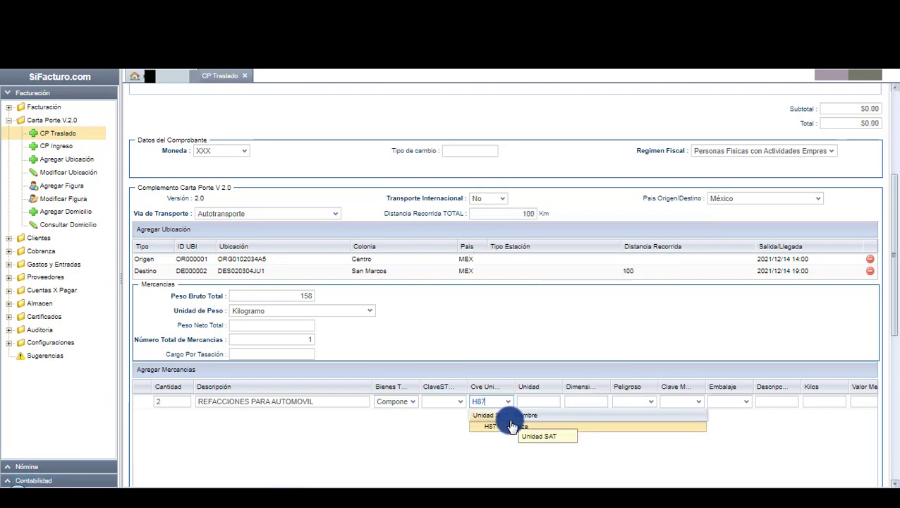
pyautogui.click(511, 428)
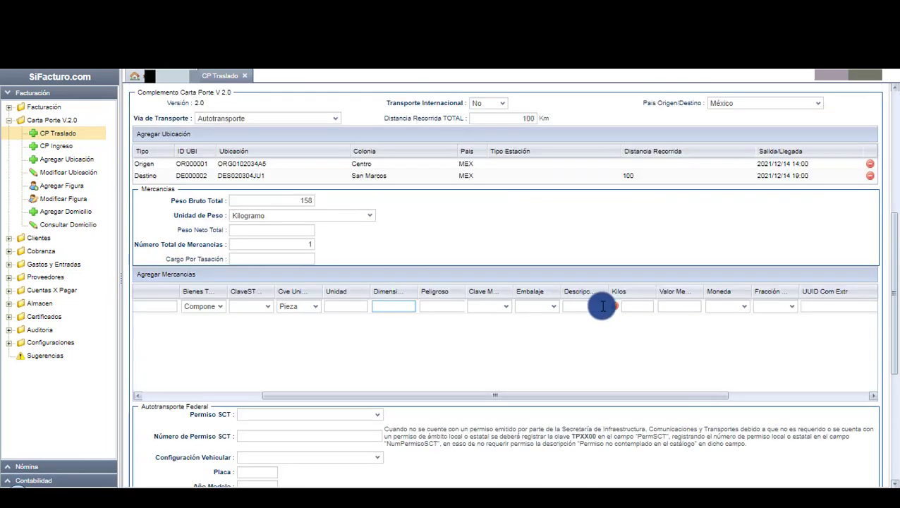
# Enter 158 kg weight, value 150000 and MXN currency for the goods row.
pyautogui.click(635, 307)
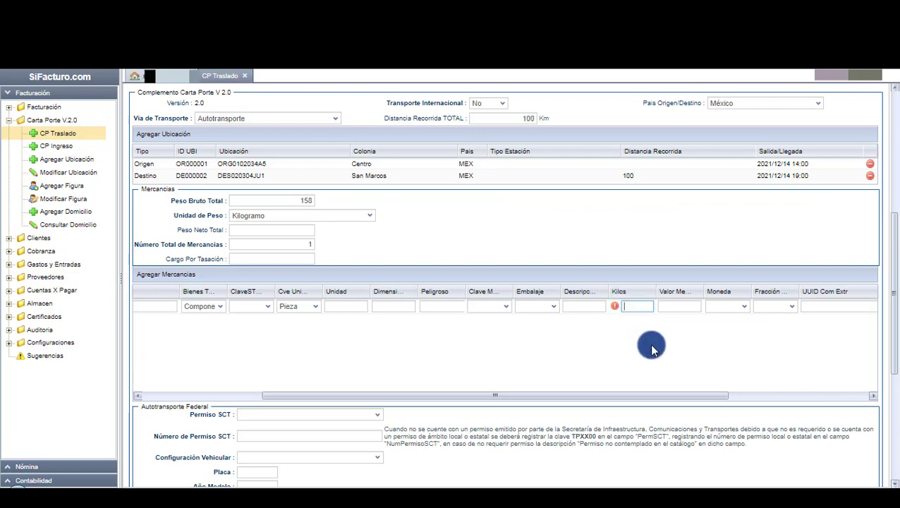
pyautogui.write('158')
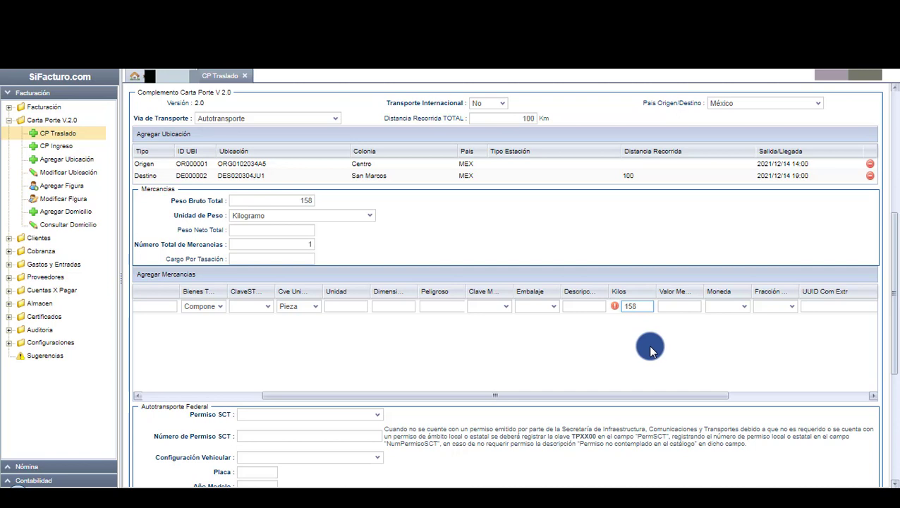
pyautogui.click(683, 306)
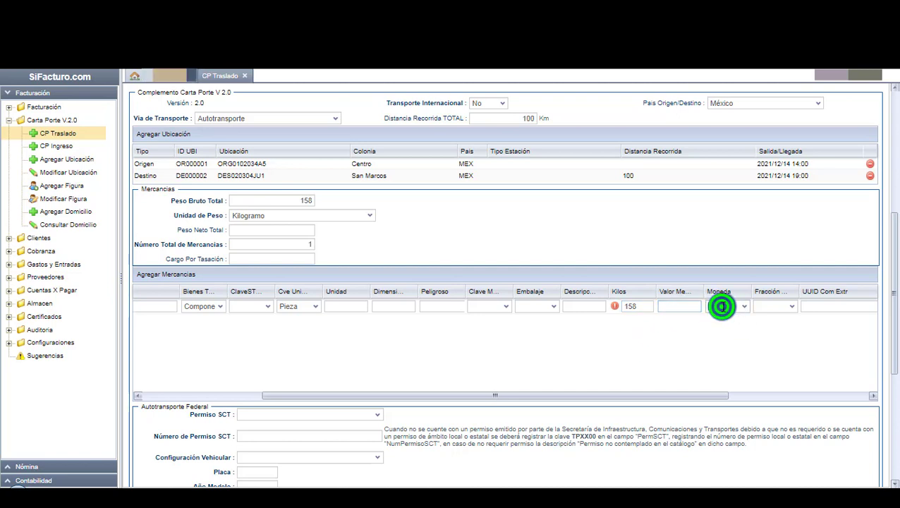
pyautogui.click(721, 306)
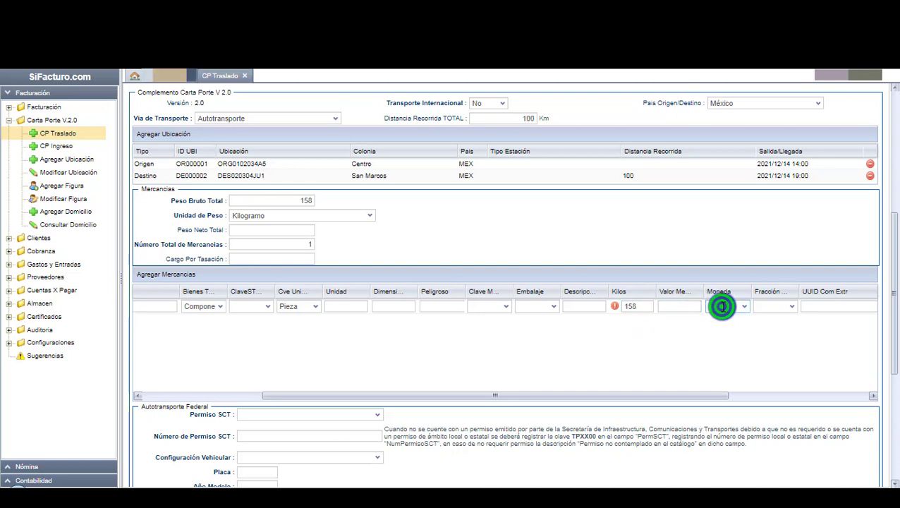
pyautogui.click(678, 308)
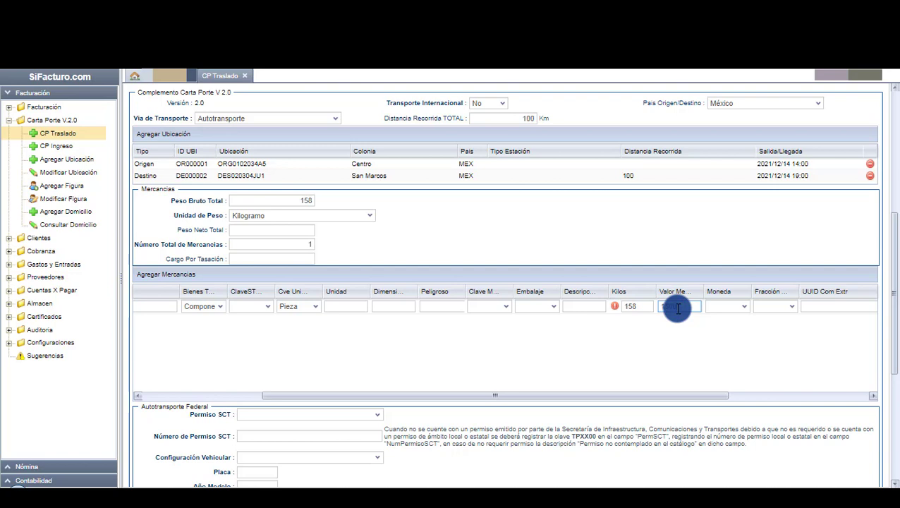
pyautogui.click(727, 306)
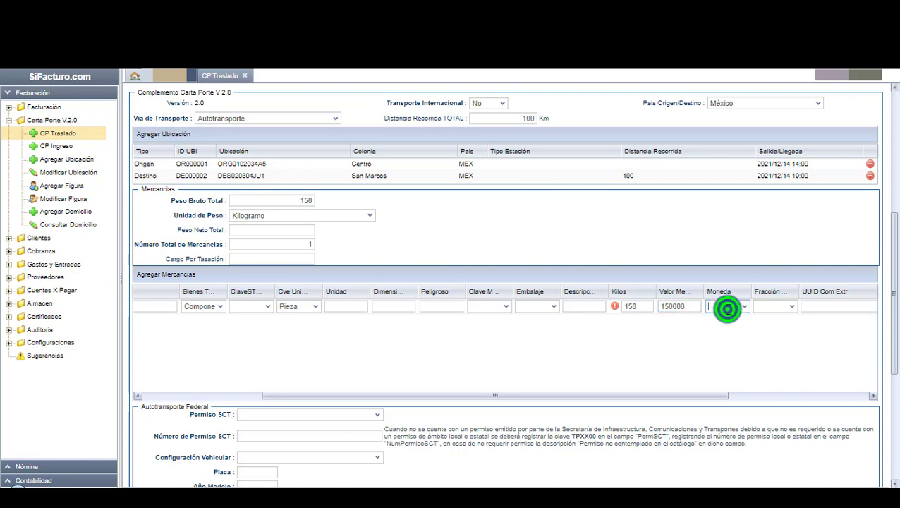
pyautogui.write('M')
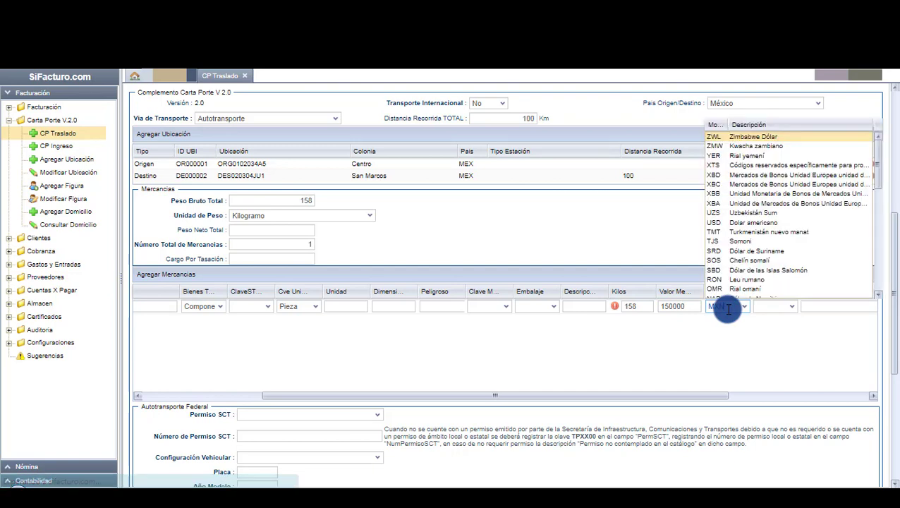
pyautogui.write('XN')
pyautogui.click(730, 332)
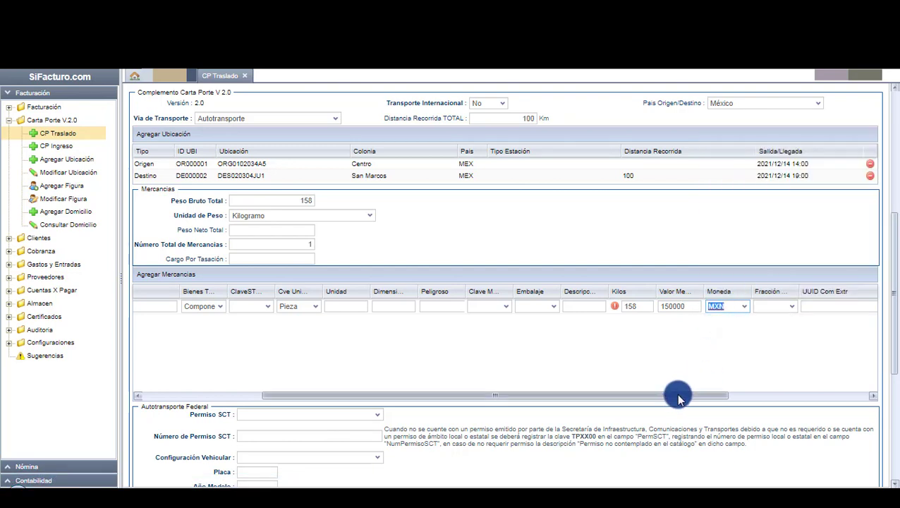
# Scroll across the Mercancías grid and commit the completed goods row.
pyautogui.moveTo(677, 395); pyautogui.dragTo(793, 399)
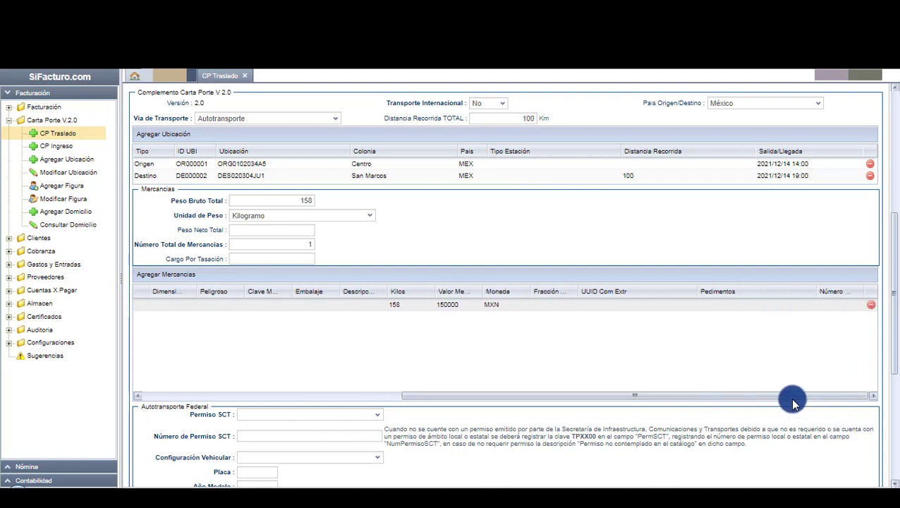
pyautogui.click(832, 304)
pyautogui.click(832, 304)
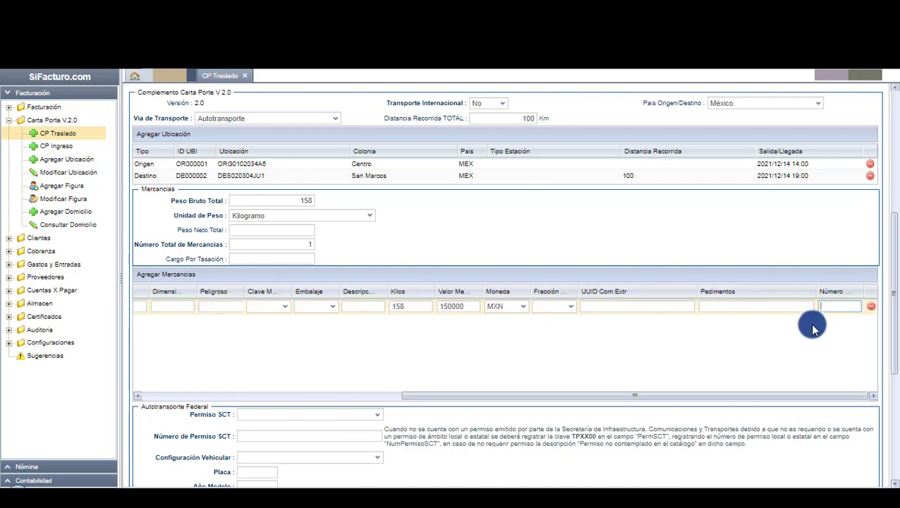
pyautogui.click(811, 329)
pyautogui.moveTo(662, 397); pyautogui.dragTo(356, 395)
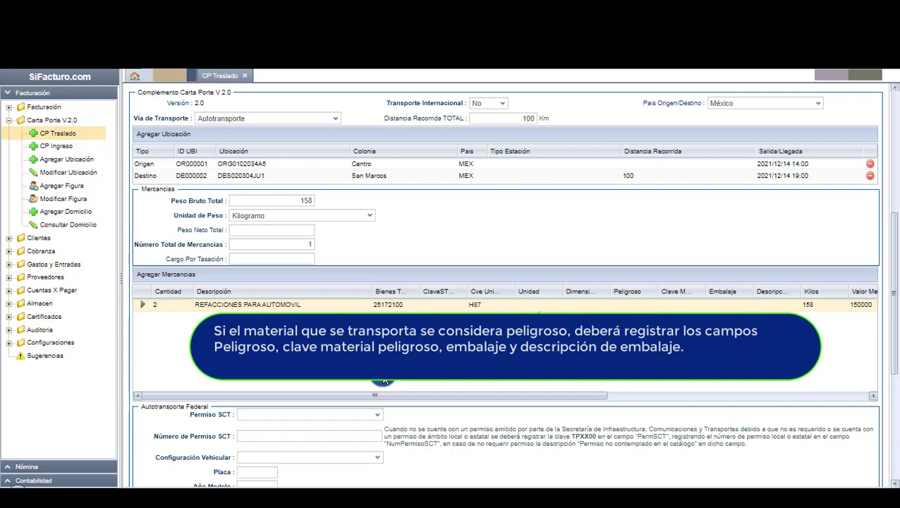
pyautogui.click(448, 356)
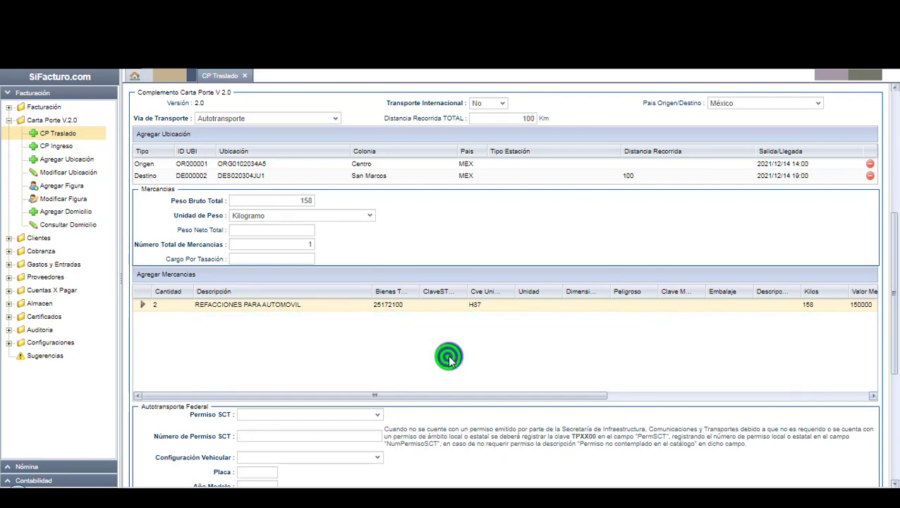
# Set Permiso SCT to TPAF01 general-cargo autotransport with permit number TPXX00.
pyautogui.moveTo(890, 355); pyautogui.dragTo(886, 460)
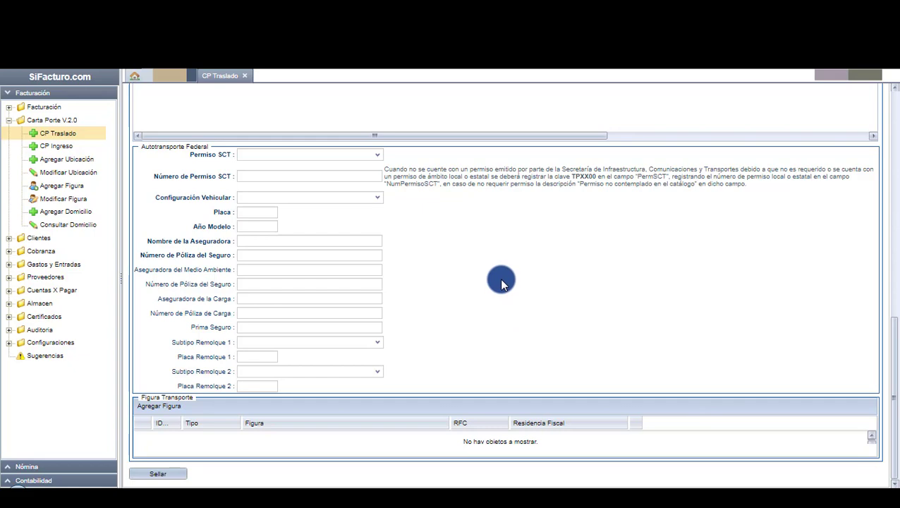
pyautogui.moveTo(498, 279)
pyautogui.click(378, 156)
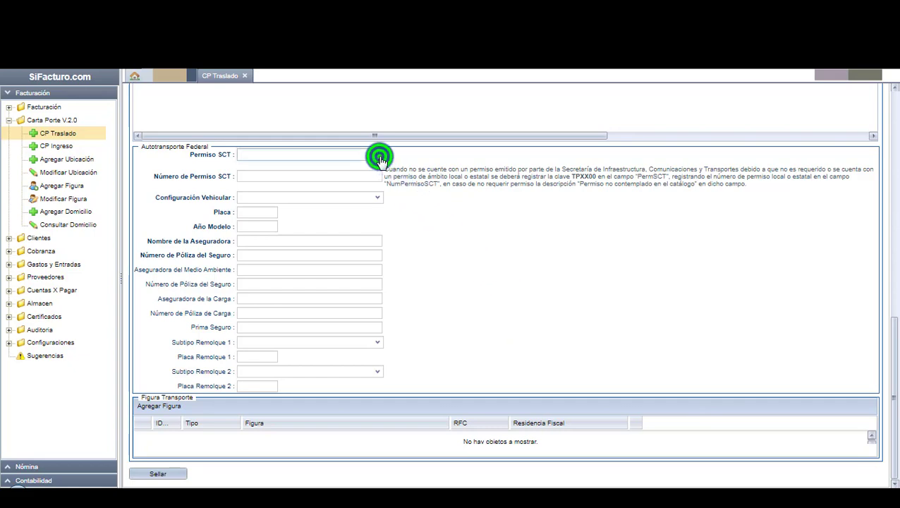
pyautogui.moveTo(498, 238); pyautogui.dragTo(491, 332)
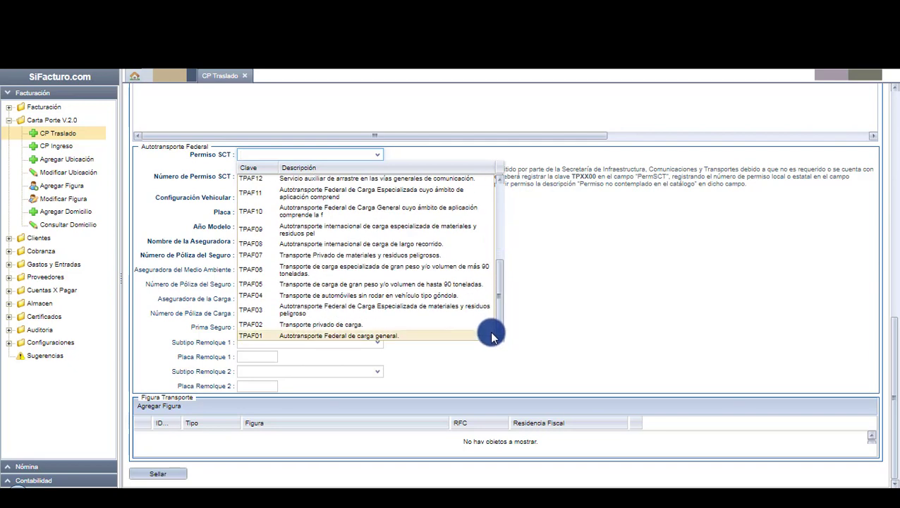
pyautogui.click(452, 336)
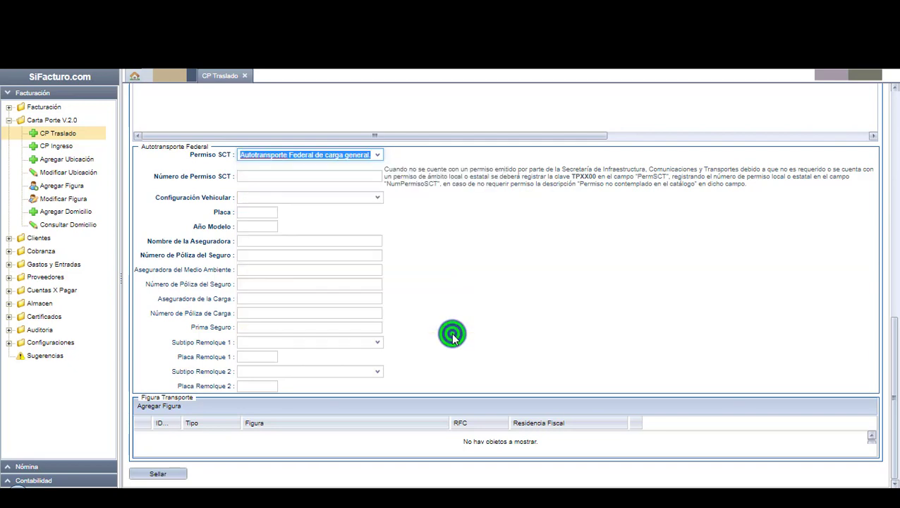
pyautogui.click(351, 178)
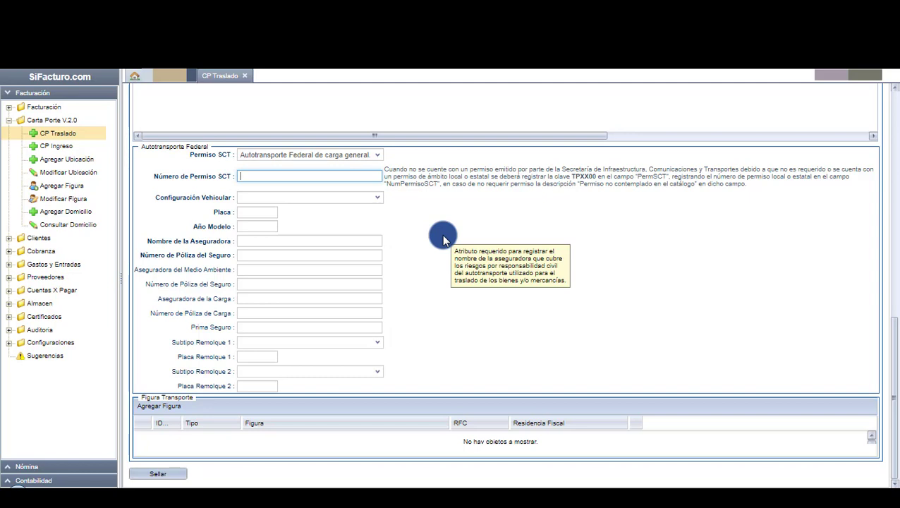
pyautogui.write('TPXX00')
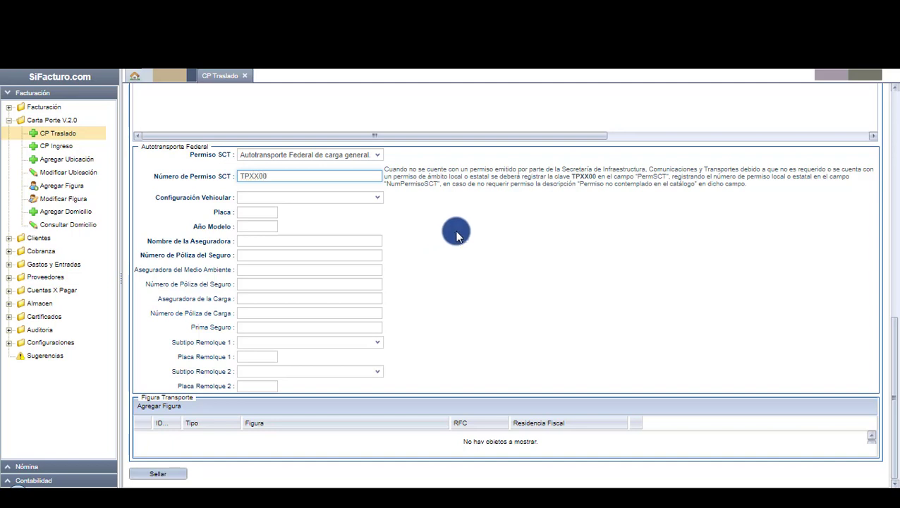
pyautogui.click(455, 233)
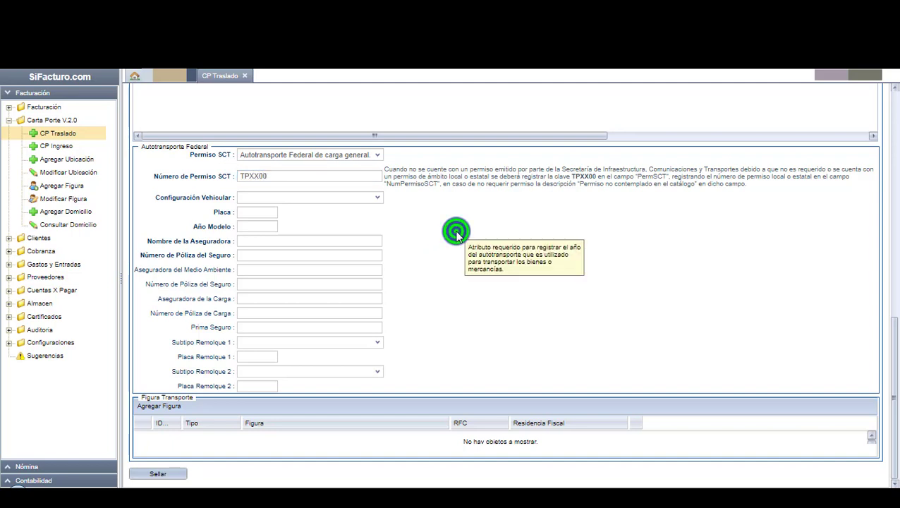
# Choose VL Vehículo ligero de carga as the vehicle configuration.
pyautogui.click(378, 200)
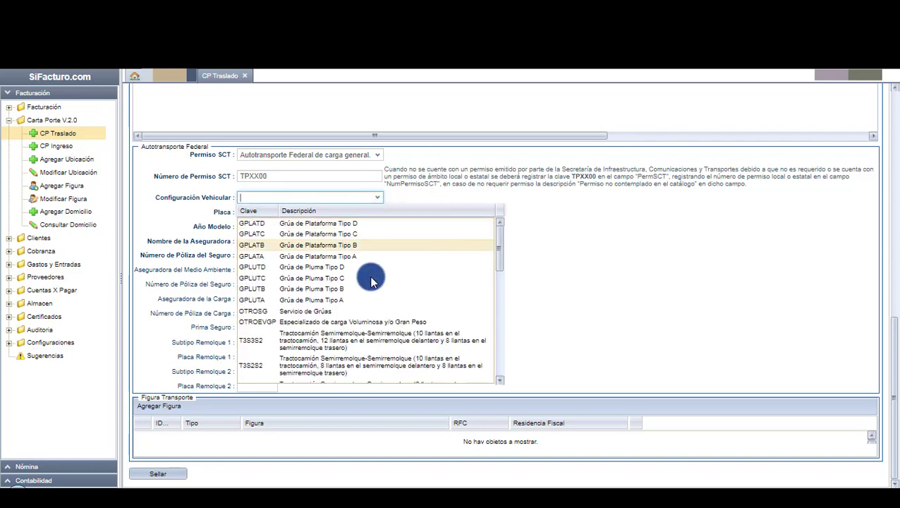
pyautogui.scroll(-10, 378, 302)
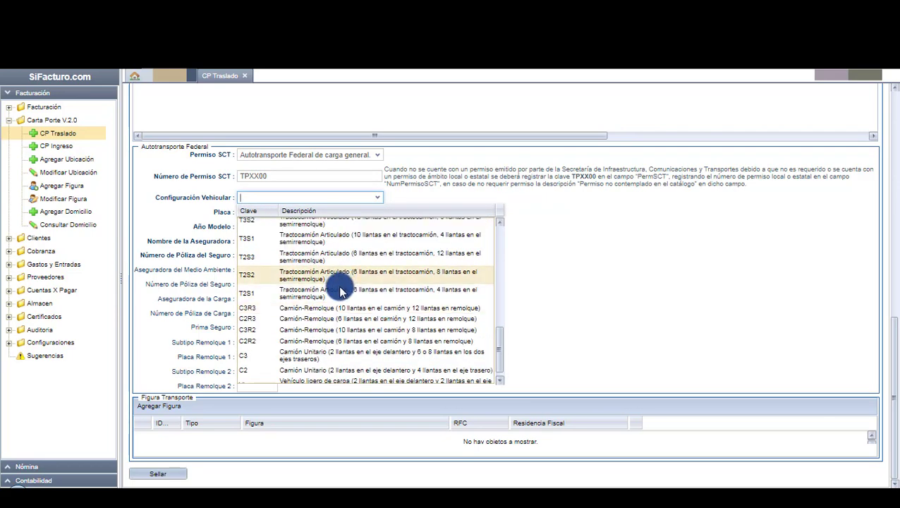
pyautogui.click(402, 372)
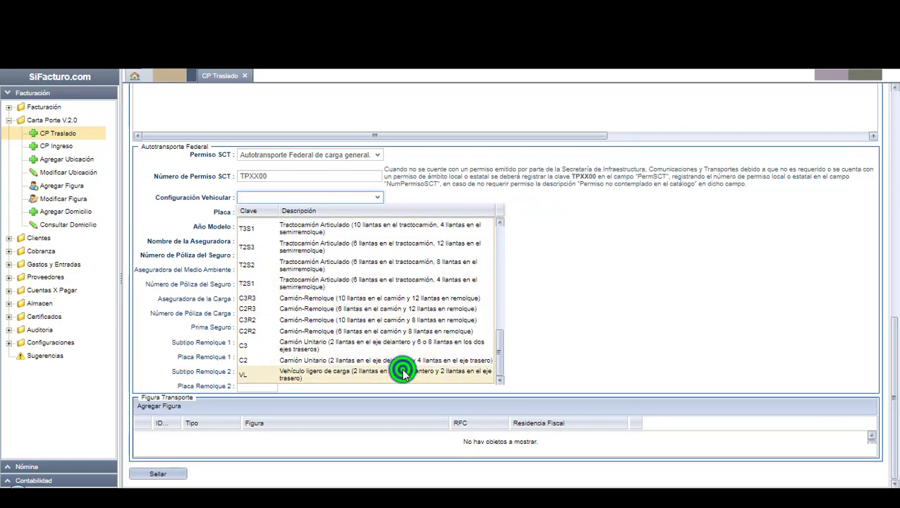
pyautogui.click(257, 211)
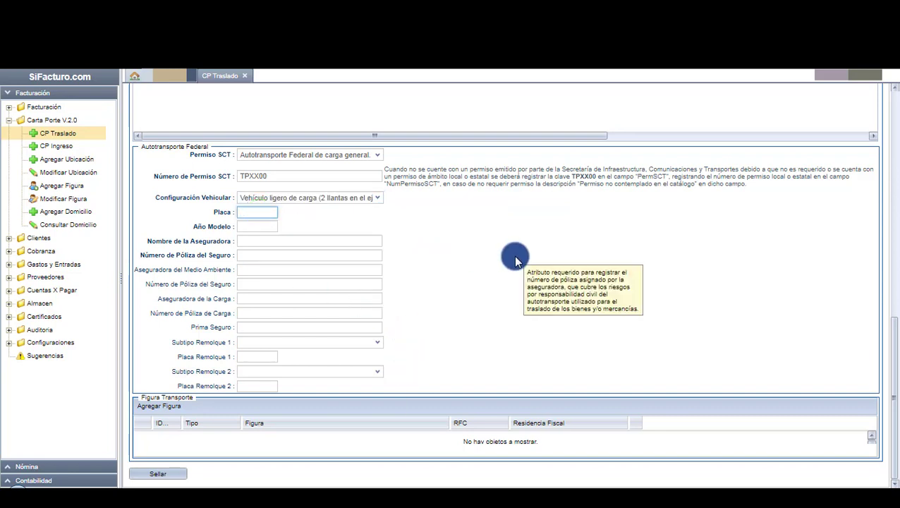
# Enter plate 01XX02, model year 2018, insurer MI ASEGURADORA and the policy number.
pyautogui.write('01XX02')
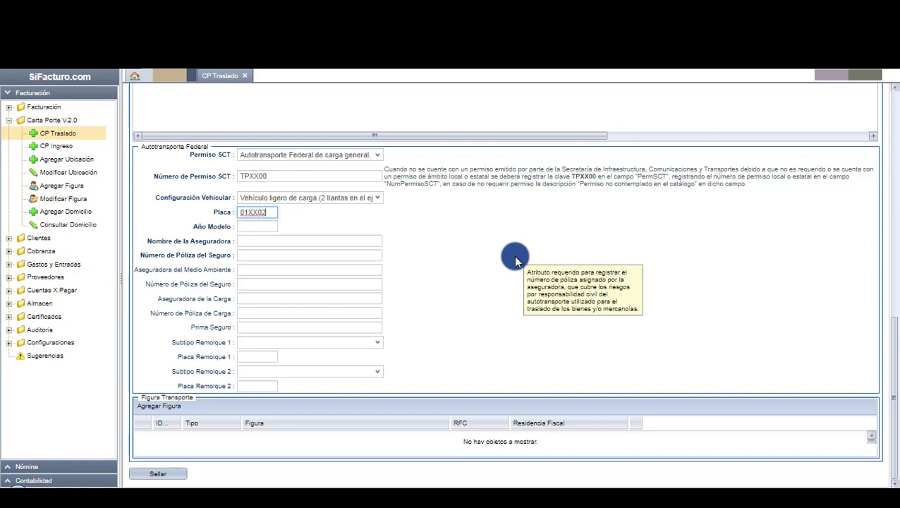
pyautogui.click(259, 227)
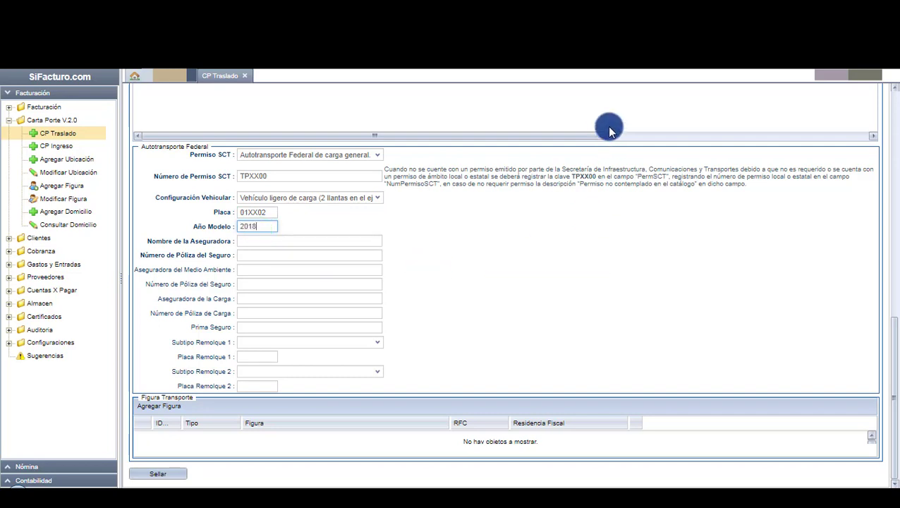
pyautogui.click(317, 238)
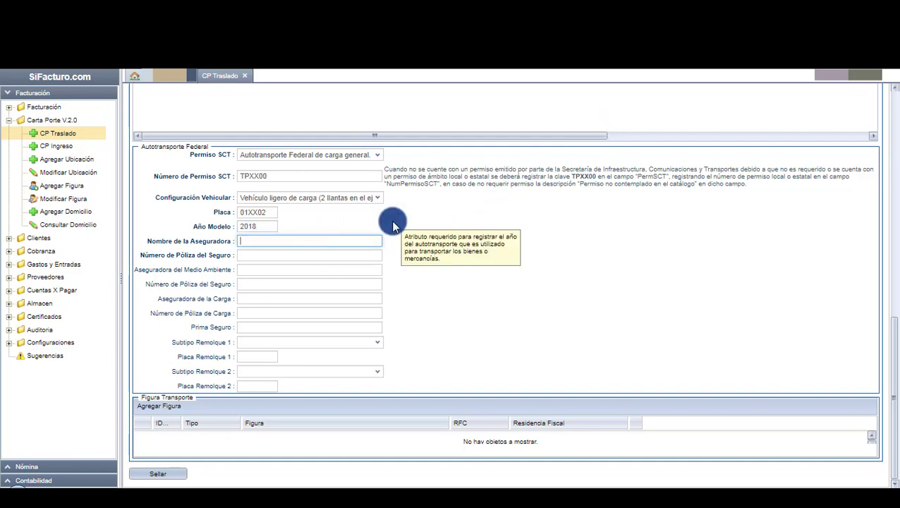
pyautogui.press('Tab')
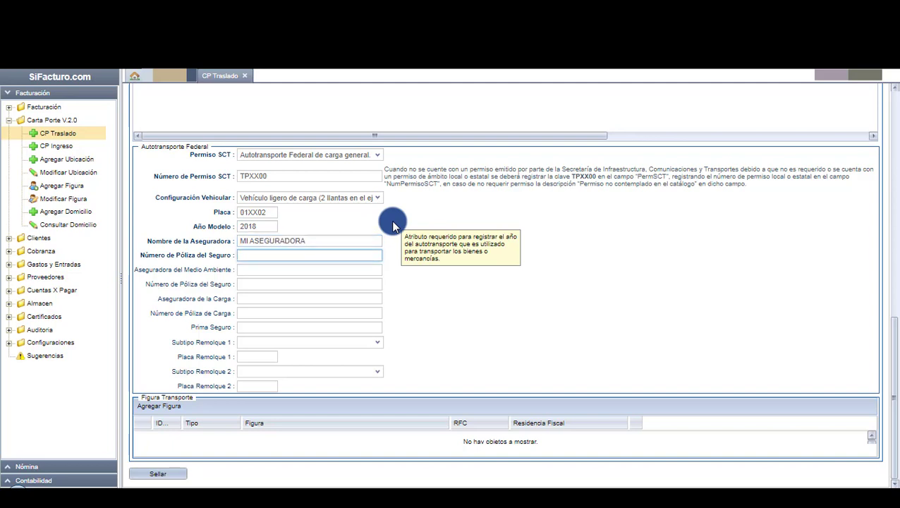
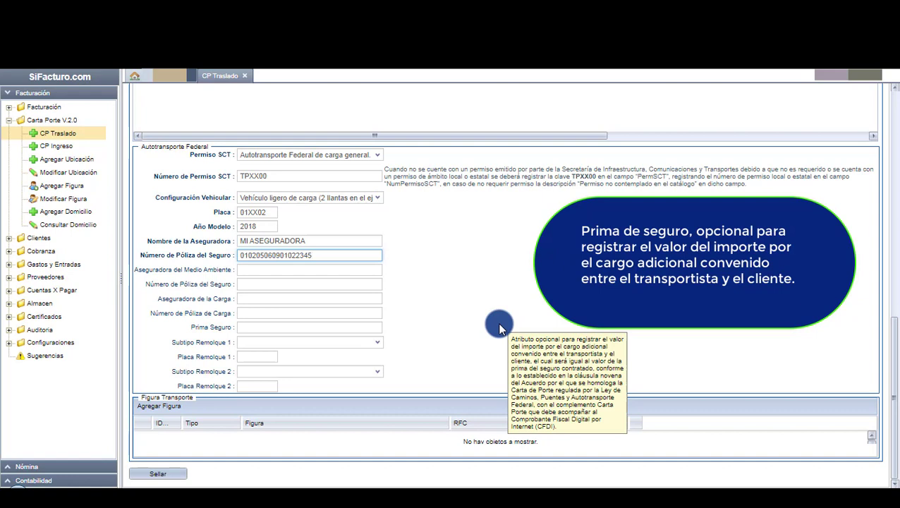
pyautogui.click(499, 326)
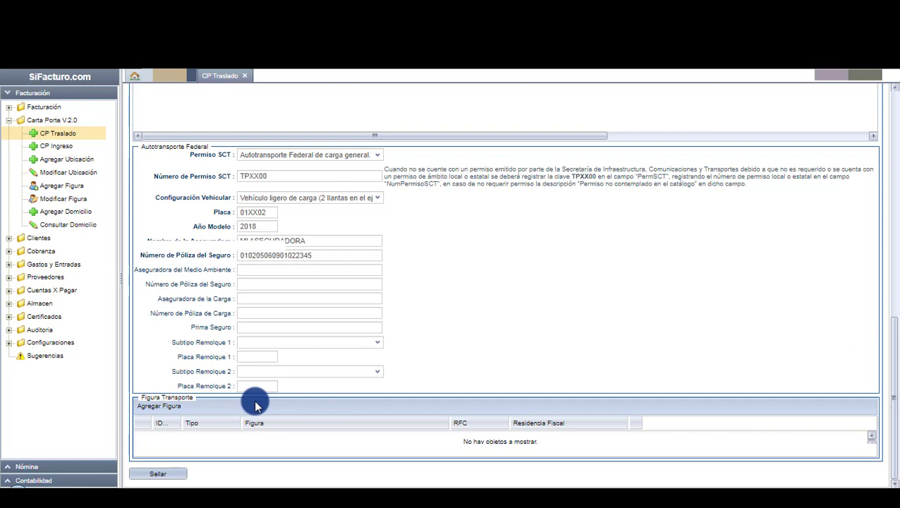
# Add the Operador as transport figure and seal the CP Traslado invoice.
pyautogui.click(176, 407)
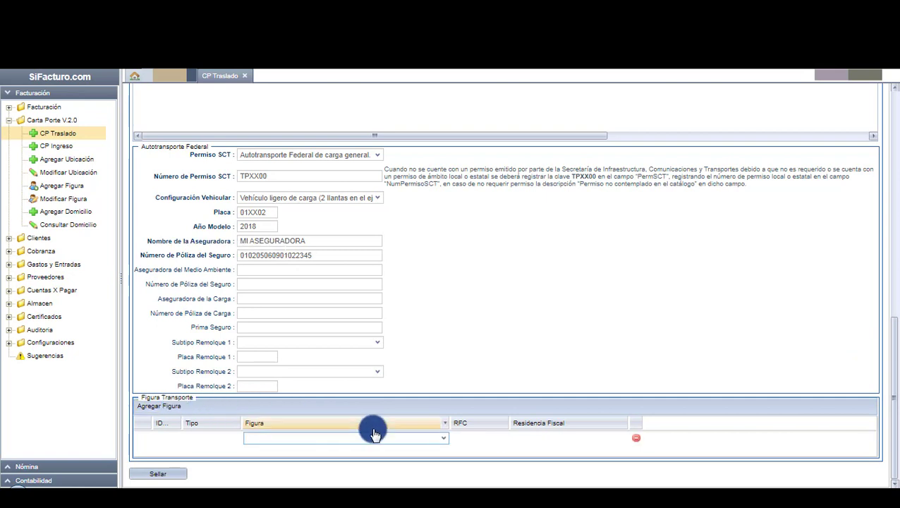
pyautogui.click(442, 440)
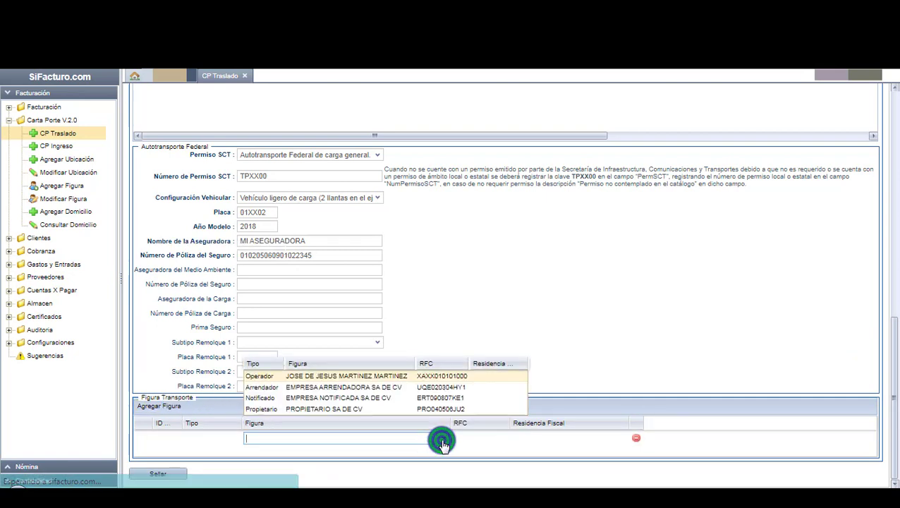
pyautogui.click(314, 379)
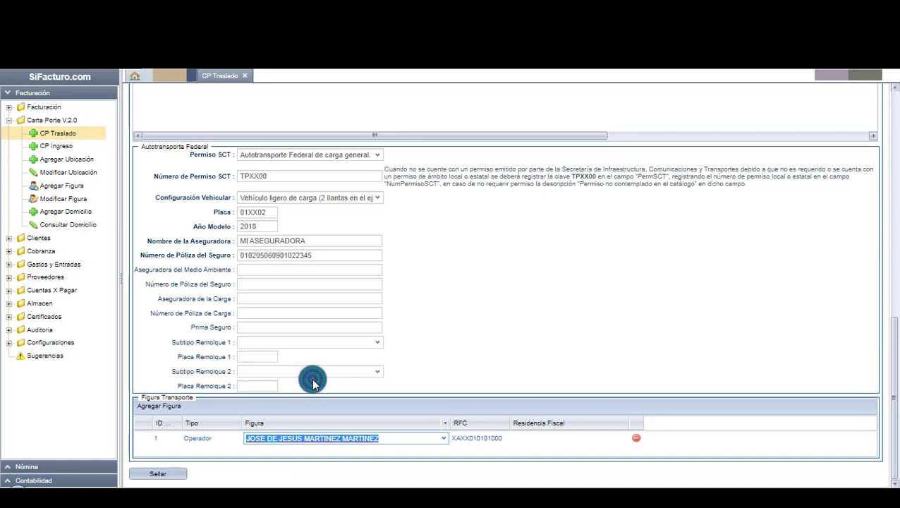
pyautogui.click(444, 353)
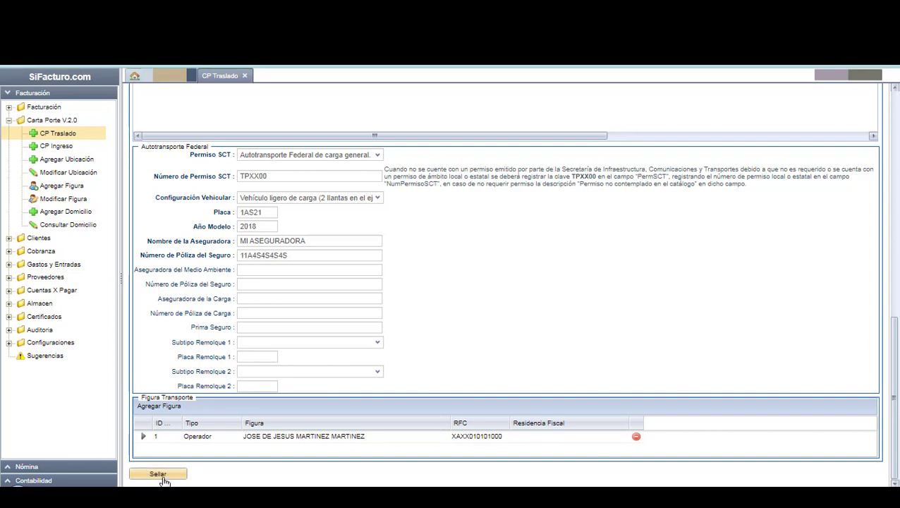
pyautogui.click(162, 476)
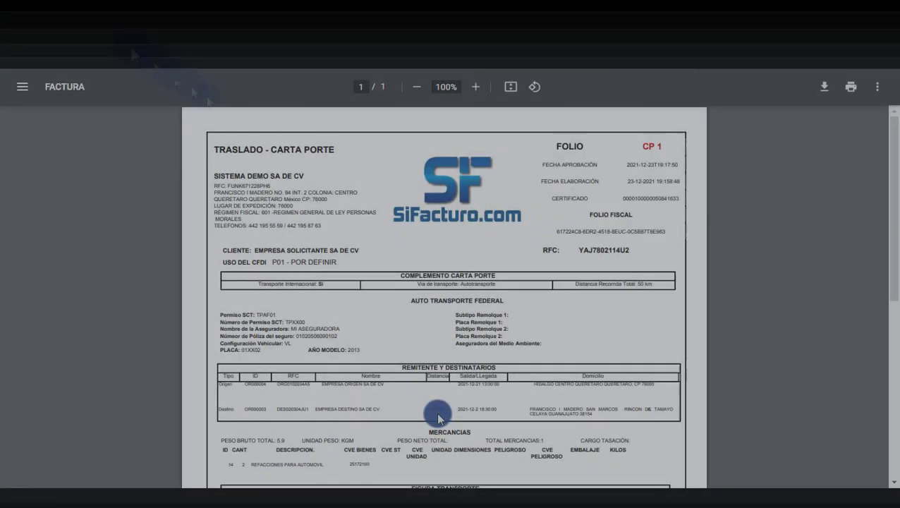
# Scroll through the sealed PDF down to the SAT seal and cadena original.
pyautogui.scroll(-3, 501, 343)
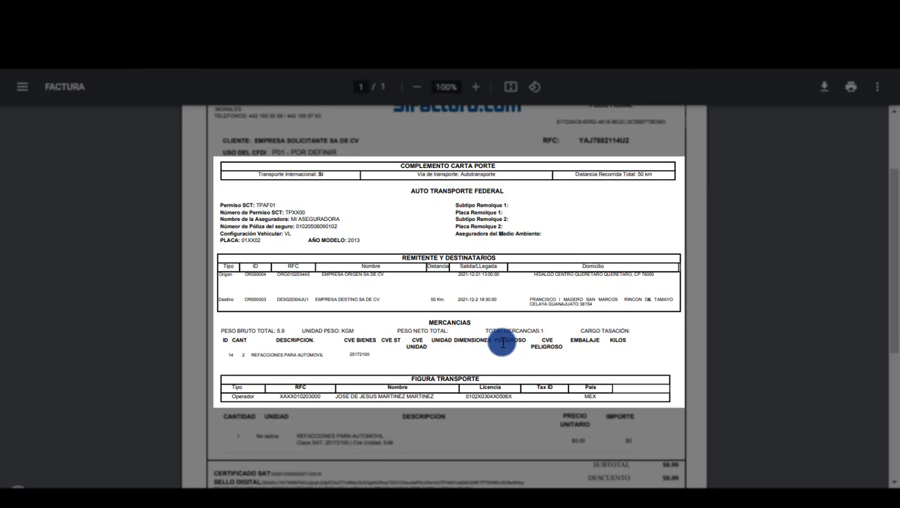
pyautogui.scroll(-2, 502, 343)
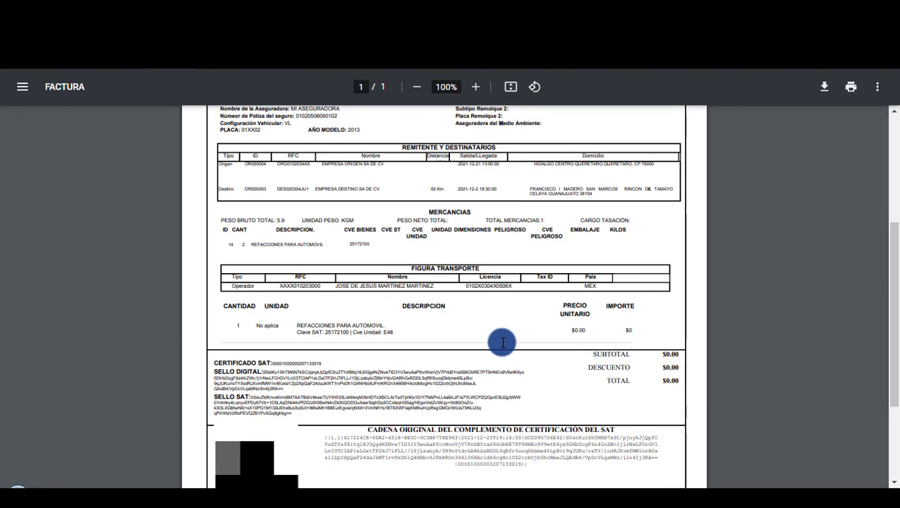
pyautogui.scroll(-1, 502, 343)
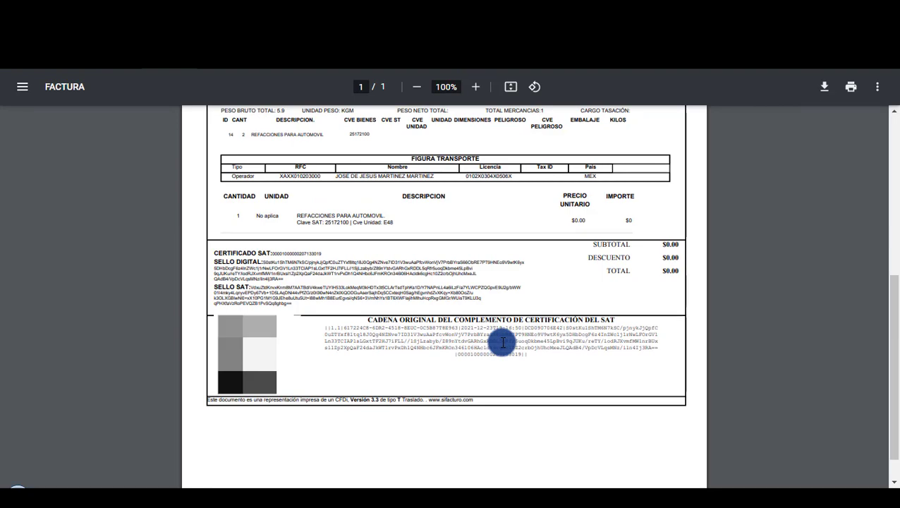
pyautogui.scroll(4, 502, 342)
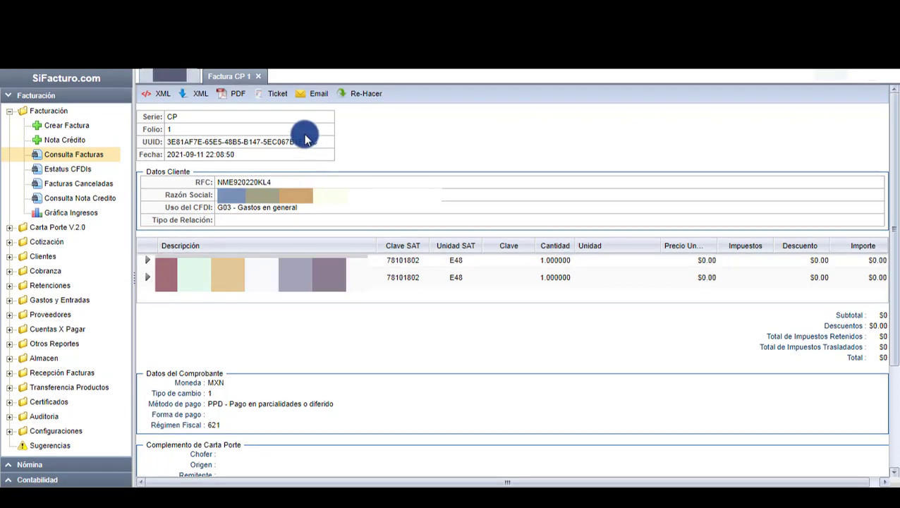
# Email the Factura CP 1 to the support address and return to the home screen.
pyautogui.click(308, 99)
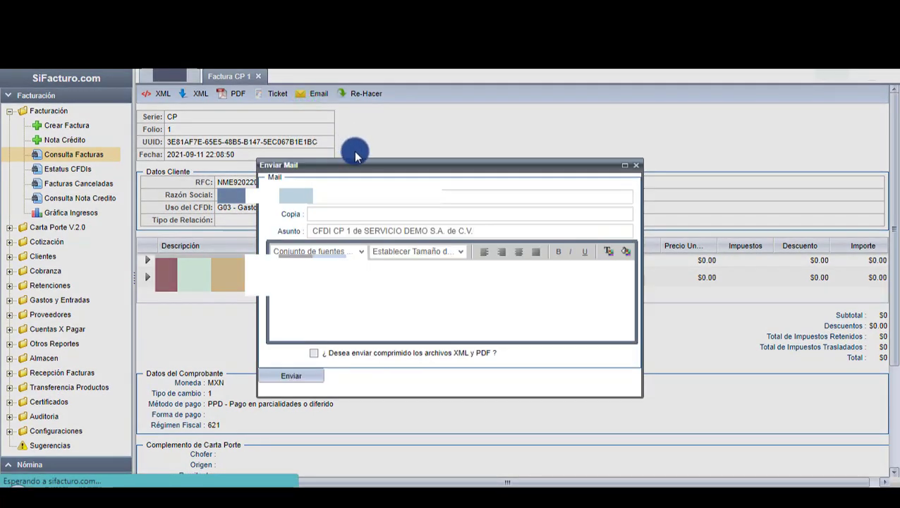
pyautogui.click(382, 195)
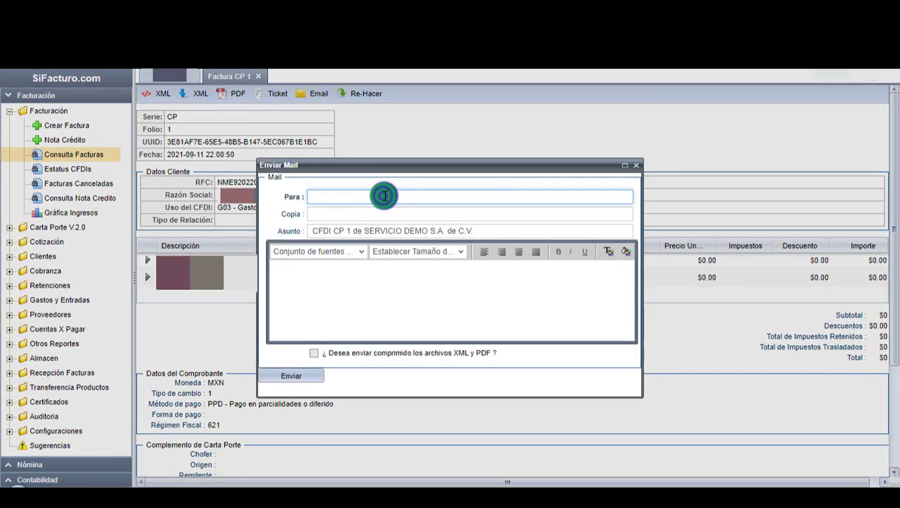
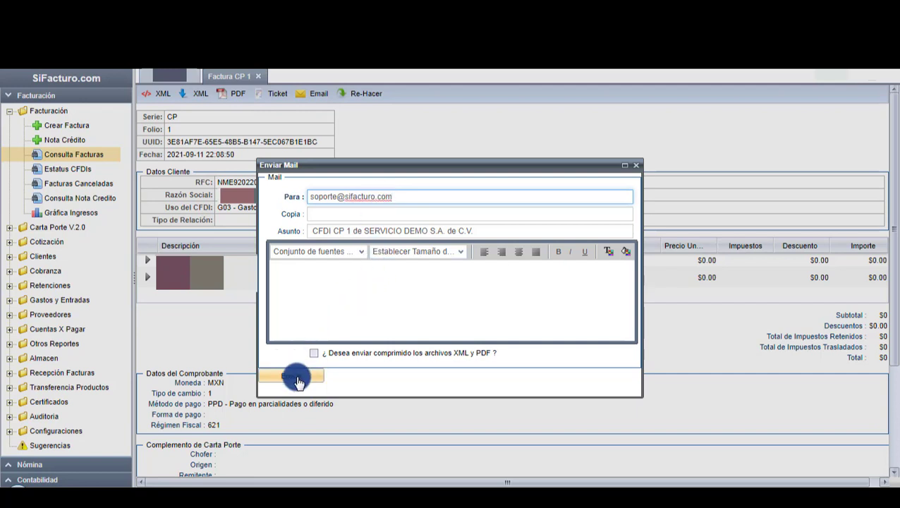
pyautogui.click(300, 379)
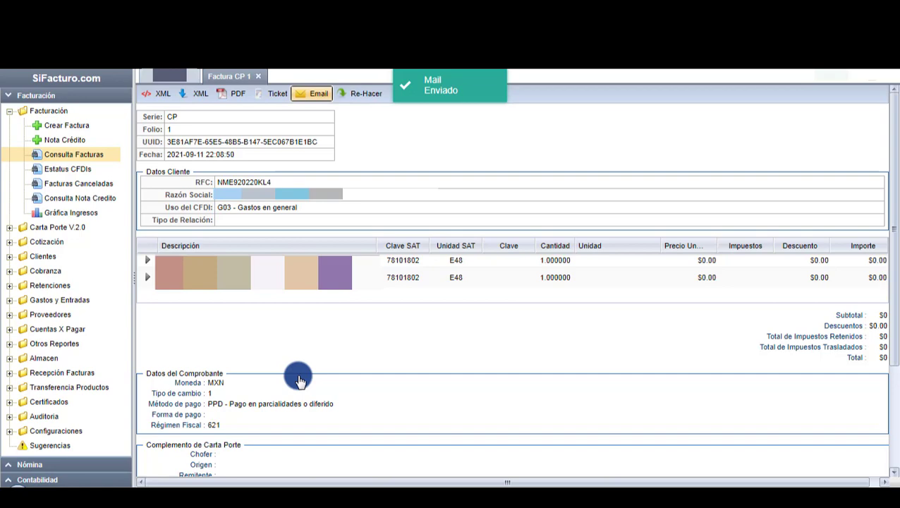
pyautogui.click(334, 349)
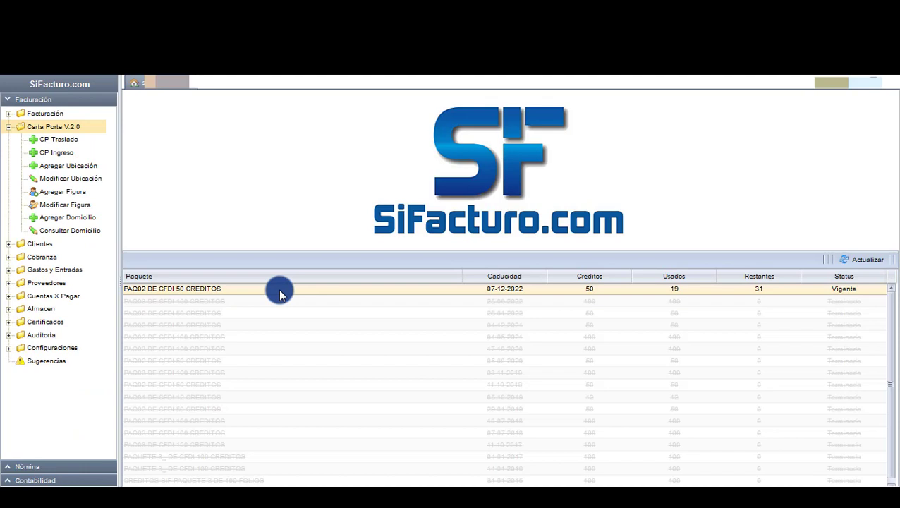
# Start a CP Ingreso invoice for EMPRESA SOLICITANTE SA DE CV with CFDI use G03.
pyautogui.click(65, 154)
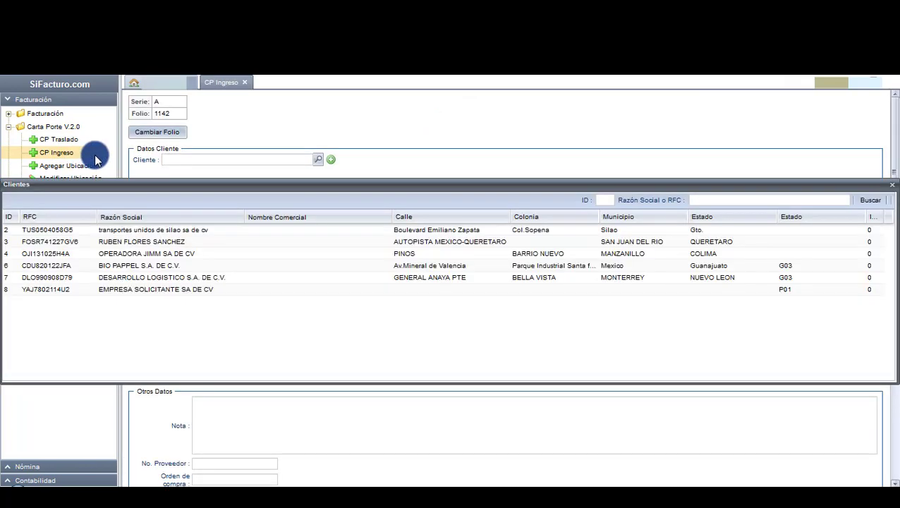
pyautogui.doubleClick(162, 289)
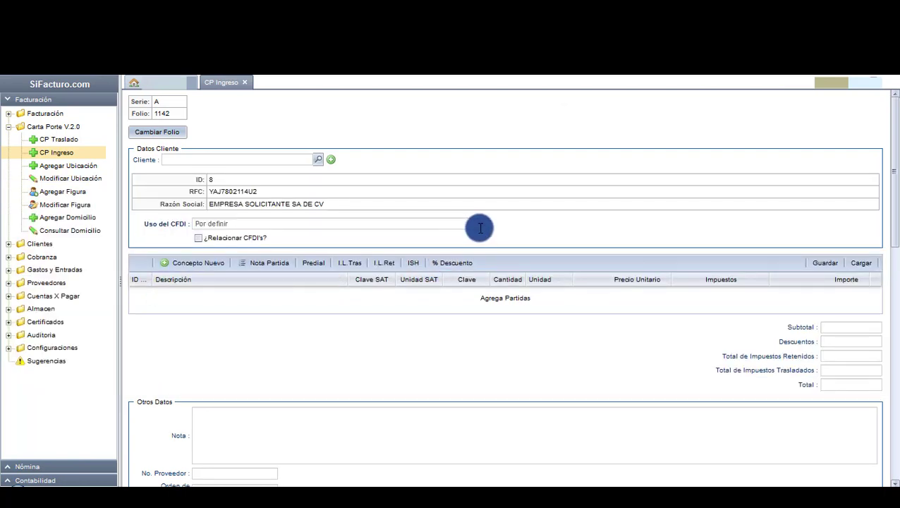
pyautogui.click(481, 225)
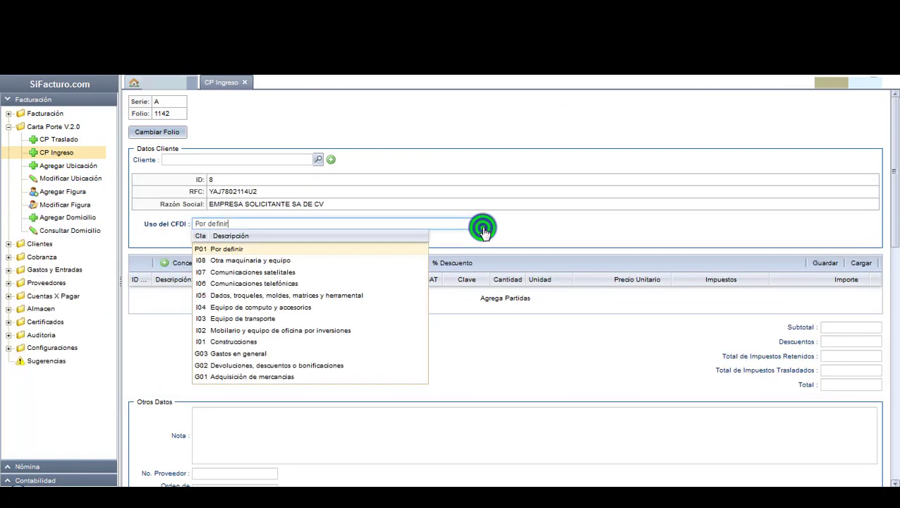
pyautogui.click(269, 353)
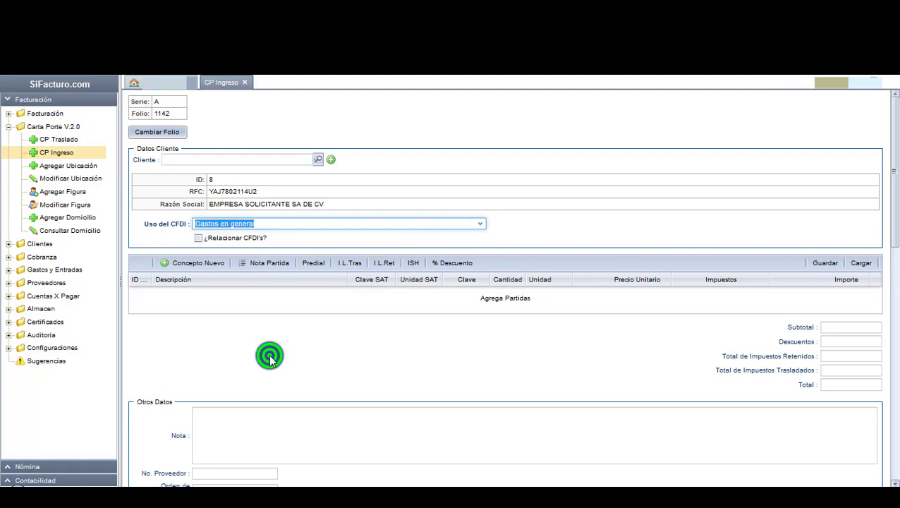
# Add a transport-service concept with code 78101802, unit E48, quantity 1 and price 8000.
pyautogui.click(211, 265)
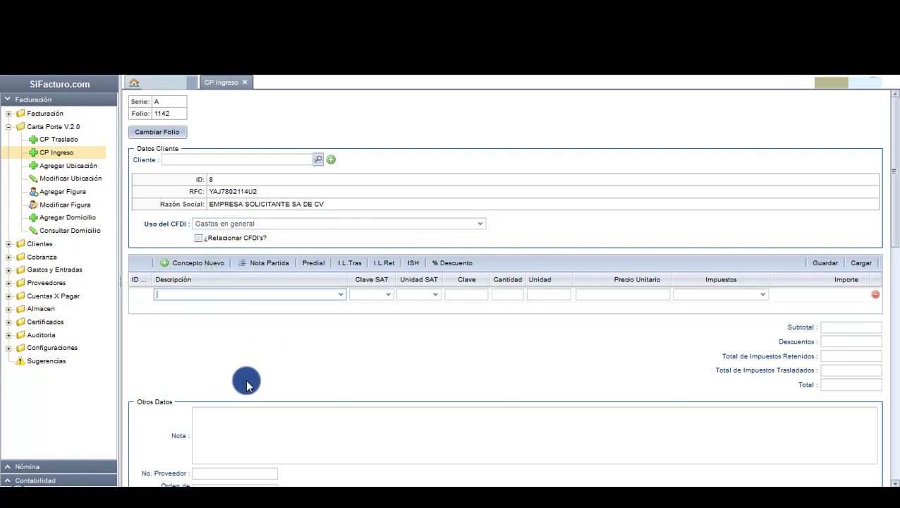
pyautogui.write('SERVICIO ')
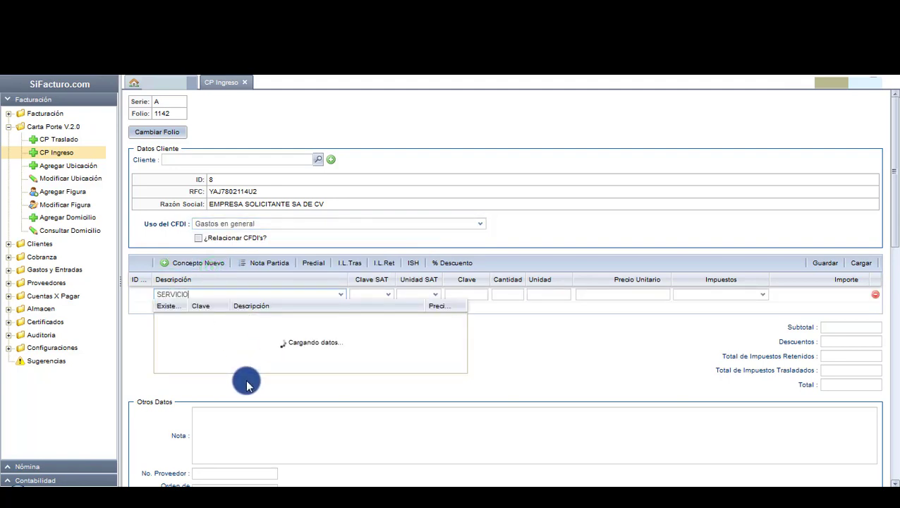
pyautogui.write('DE TRASLADO')
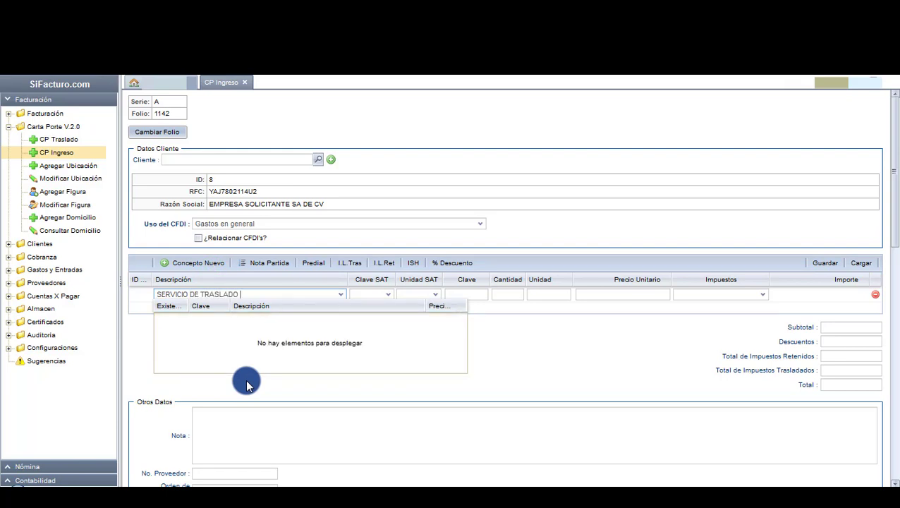
pyautogui.write('QUERETARO CIUDAD DE ME')
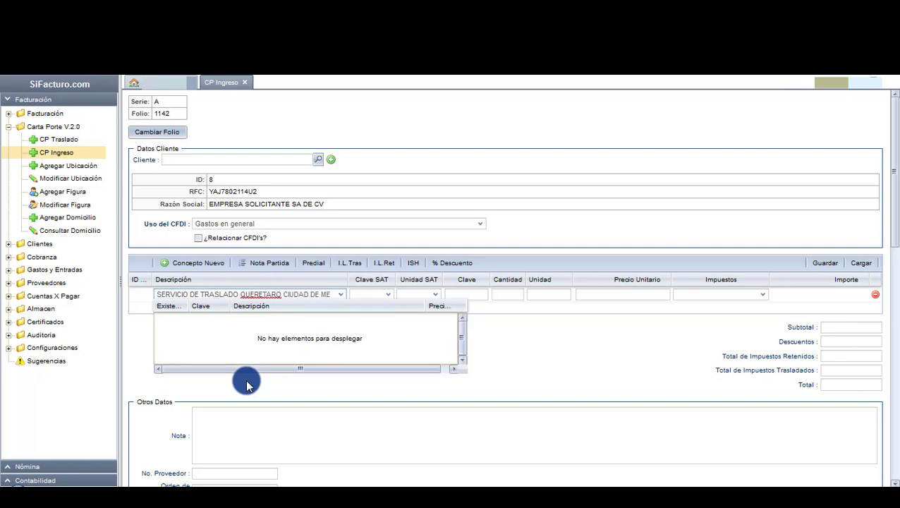
pyautogui.write('XICO')
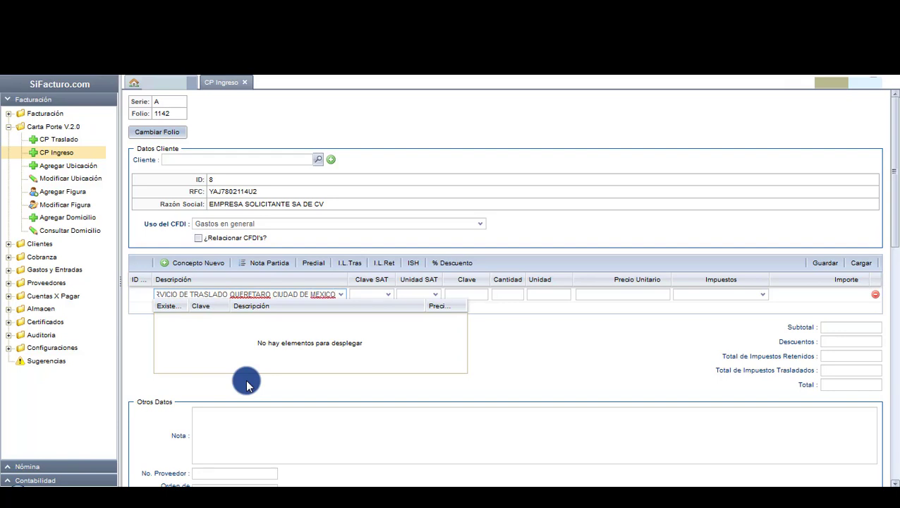
pyautogui.write('A LA')
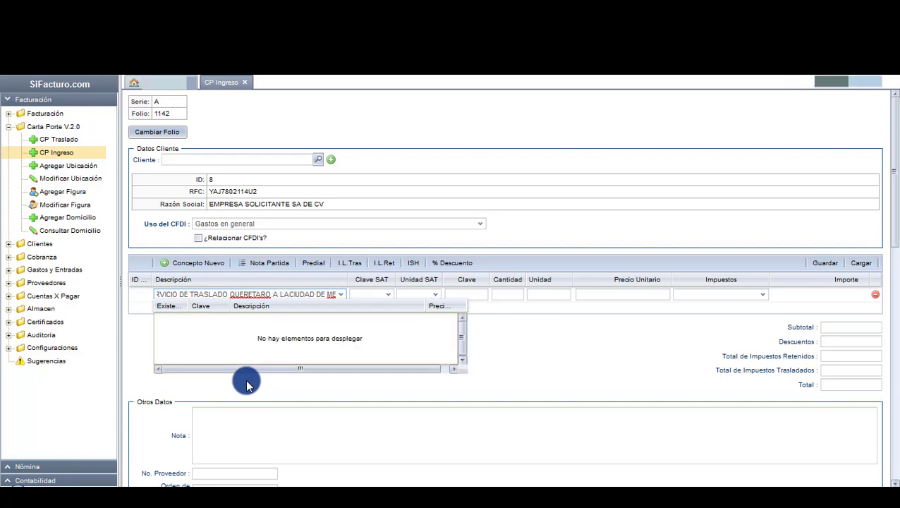
pyautogui.click(355, 294)
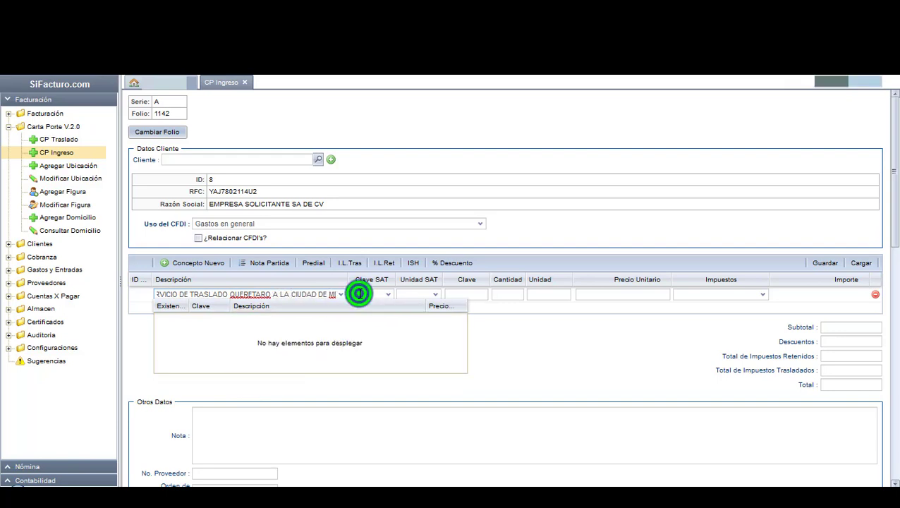
pyautogui.write('7810')
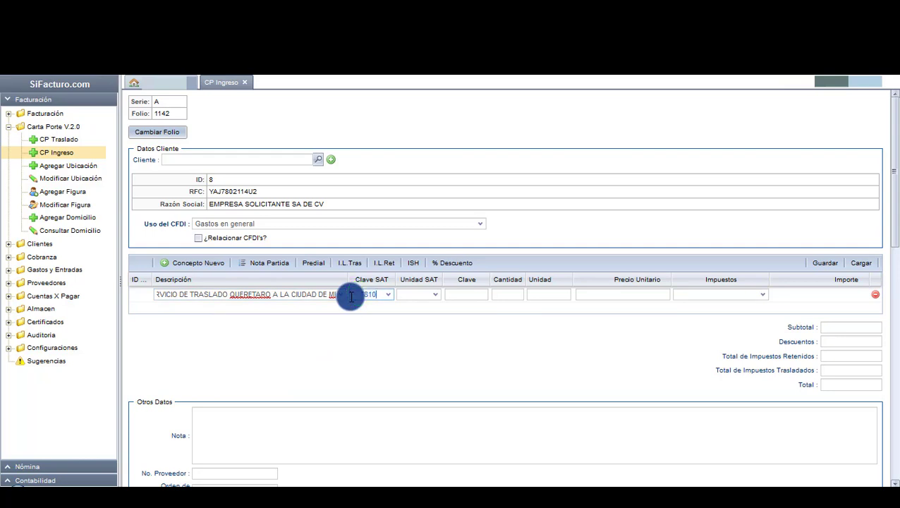
pyautogui.write('1802')
pyautogui.click(433, 321)
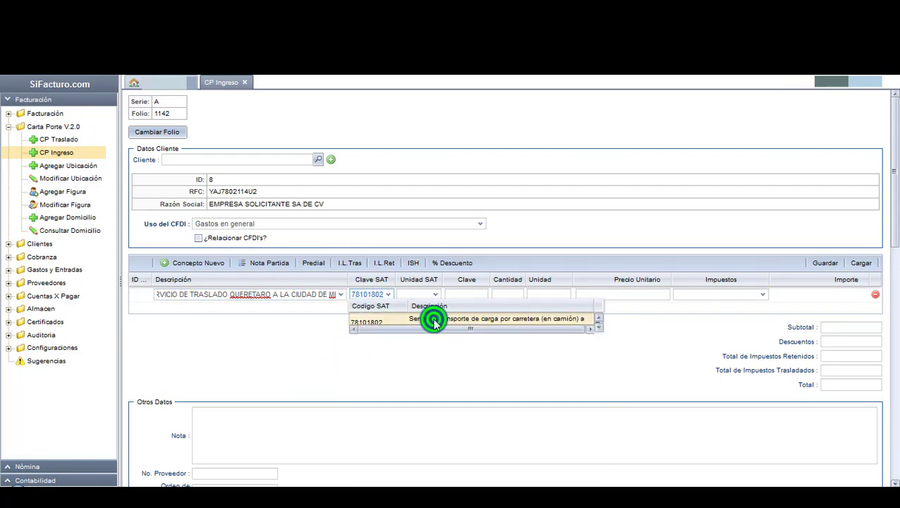
pyautogui.click(412, 298)
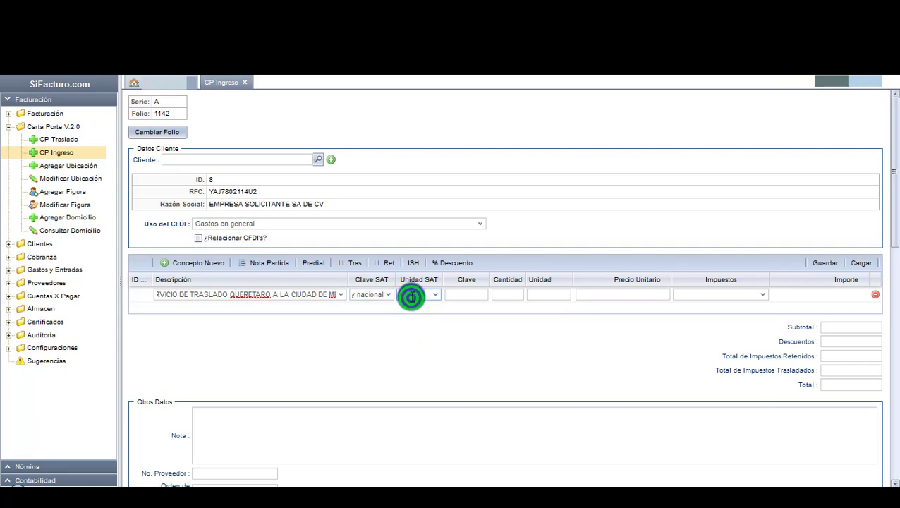
pyautogui.write('E4')
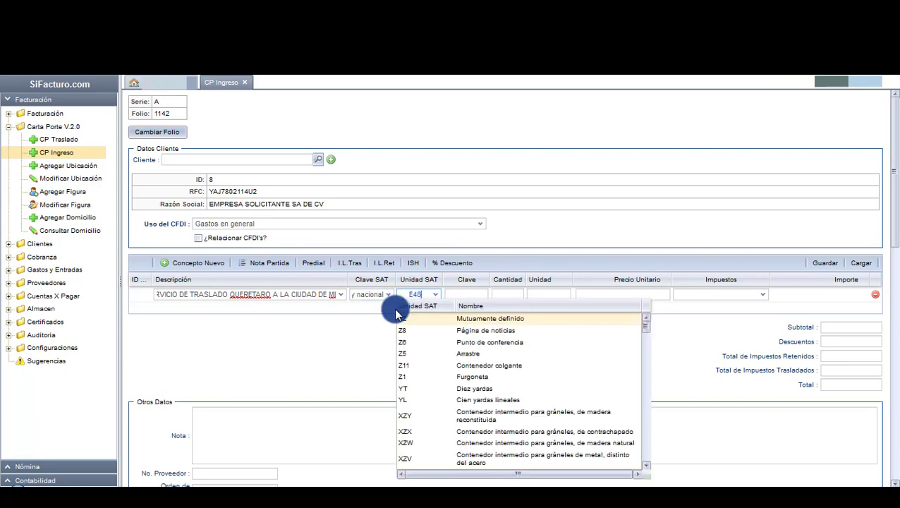
pyautogui.write('8')
pyautogui.click(447, 317)
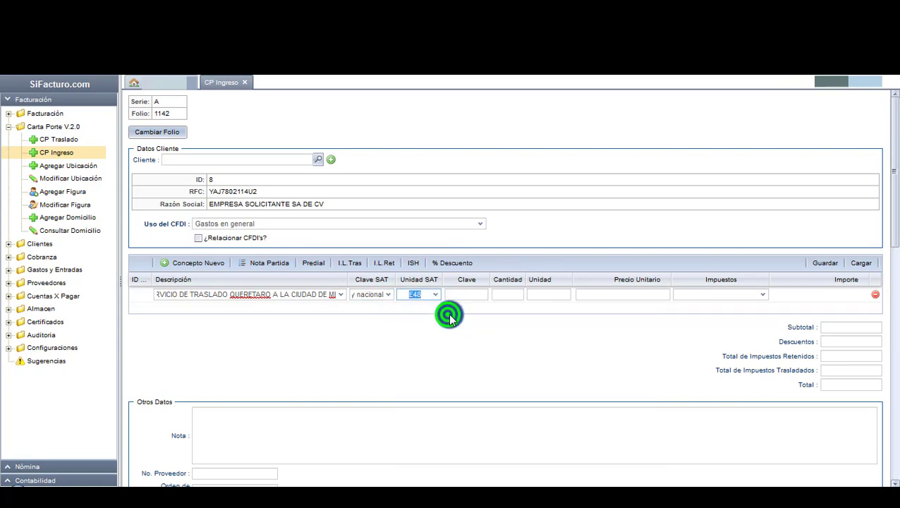
pyautogui.click(506, 294)
pyautogui.write('1')
pyautogui.click(621, 294)
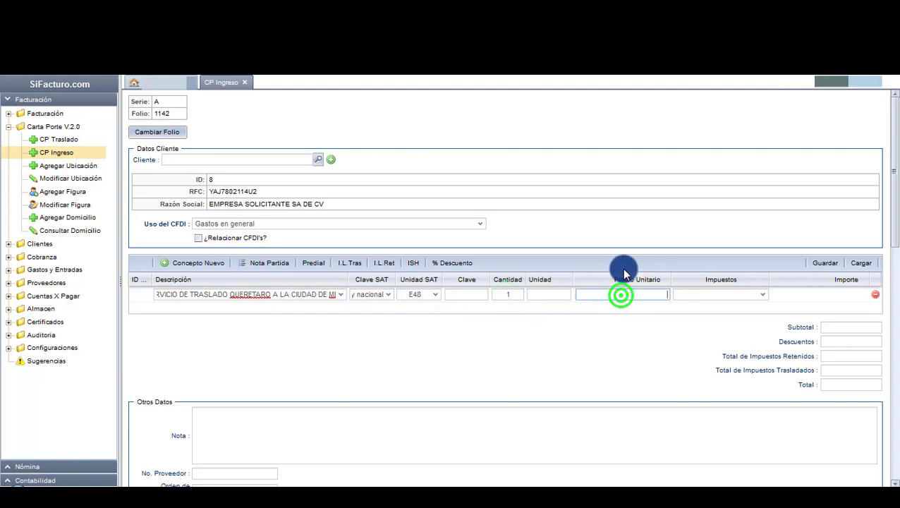
pyautogui.write('8000')
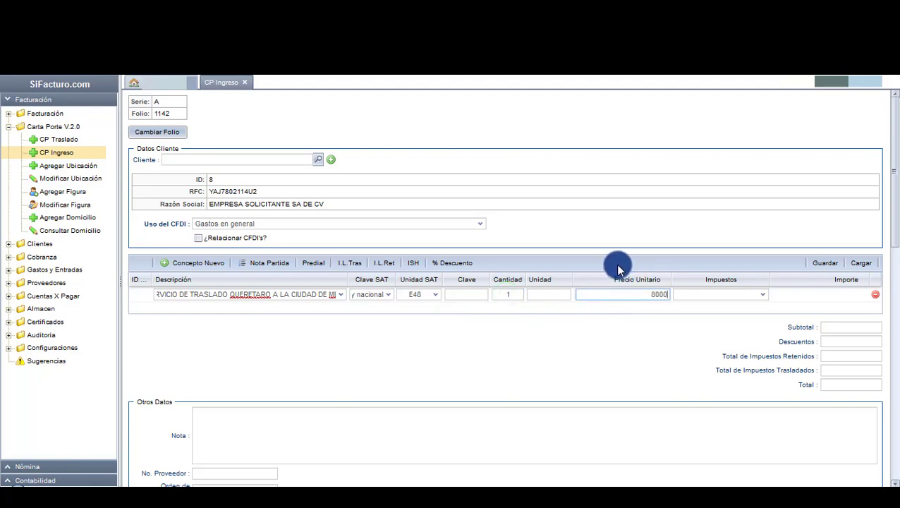
# Apply IVA 16% and IVA_RET 4.0% taxes to the concept.
pyautogui.click(761, 294)
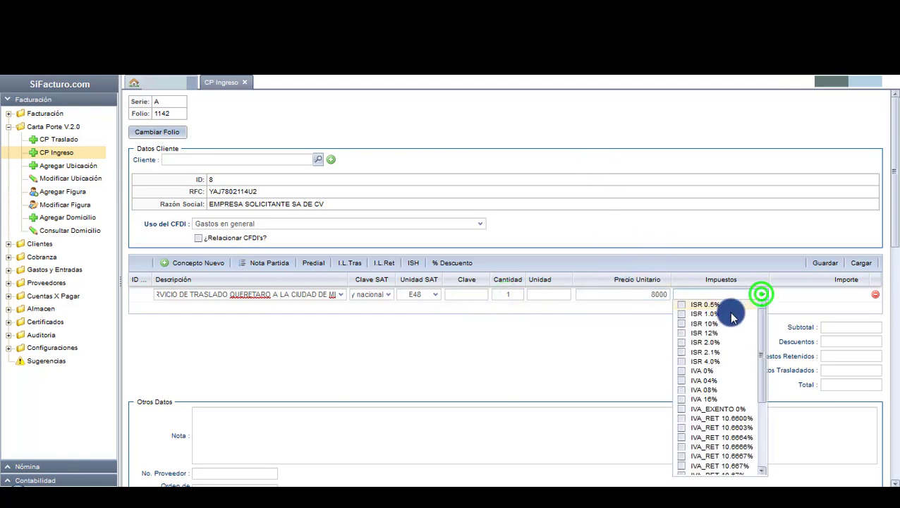
pyautogui.click(683, 399)
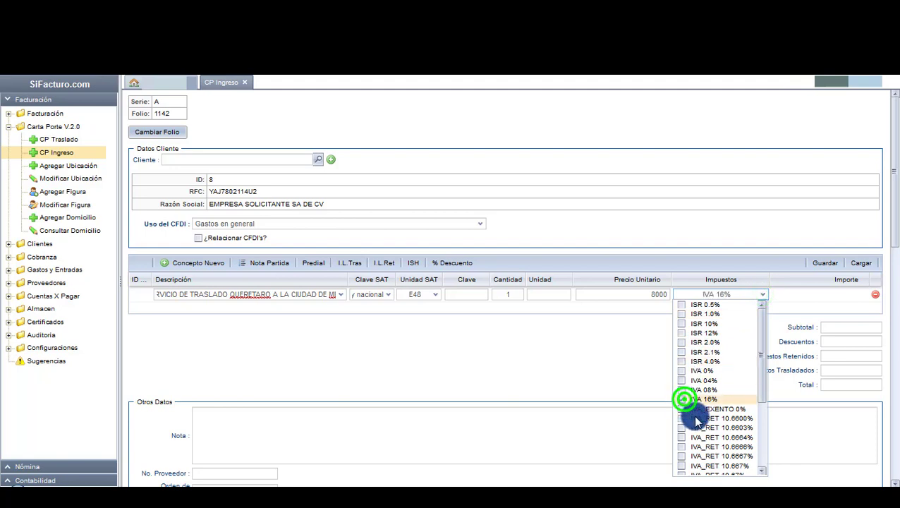
pyautogui.scroll(-3, 697, 421)
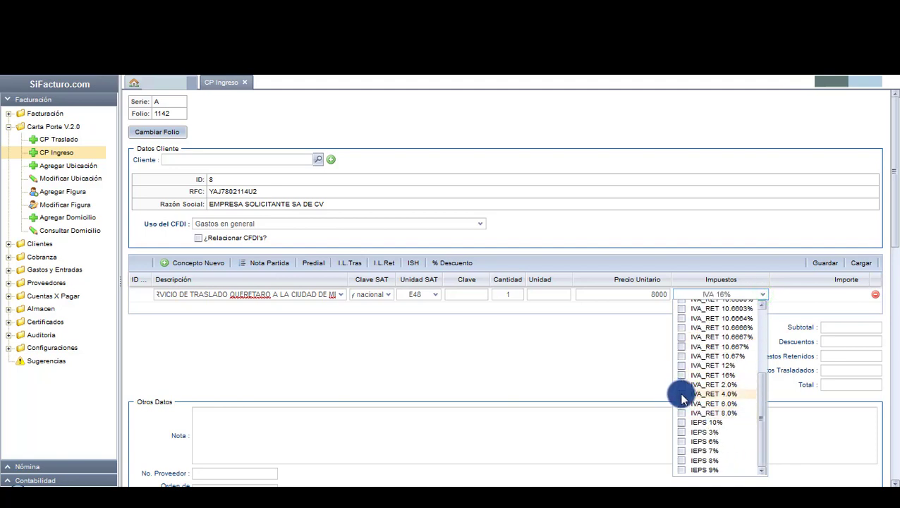
pyautogui.click(681, 394)
pyautogui.click(616, 371)
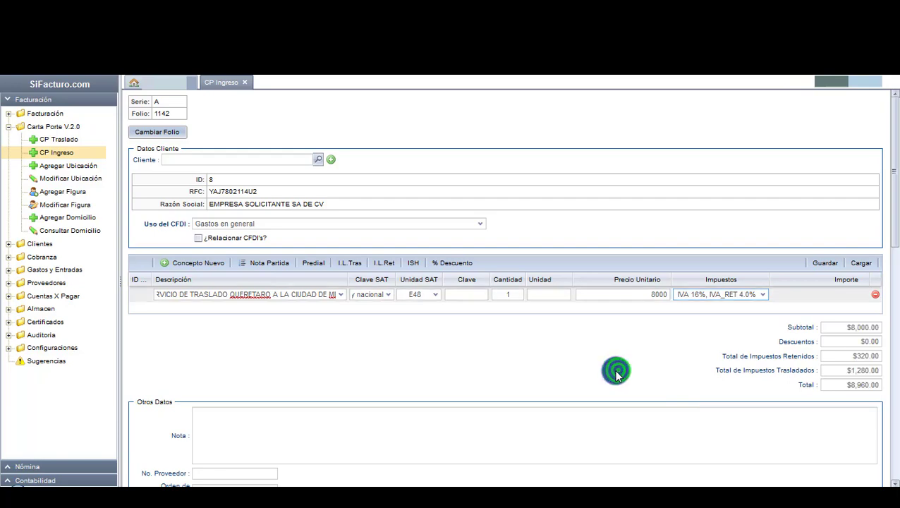
pyautogui.click(574, 379)
pyautogui.scroll(-5, 559, 386)
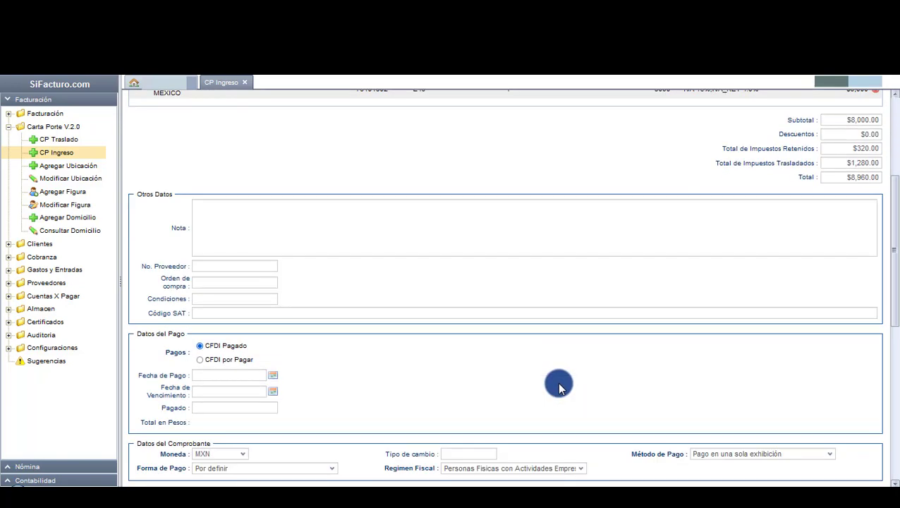
pyautogui.scroll(-1, 558, 387)
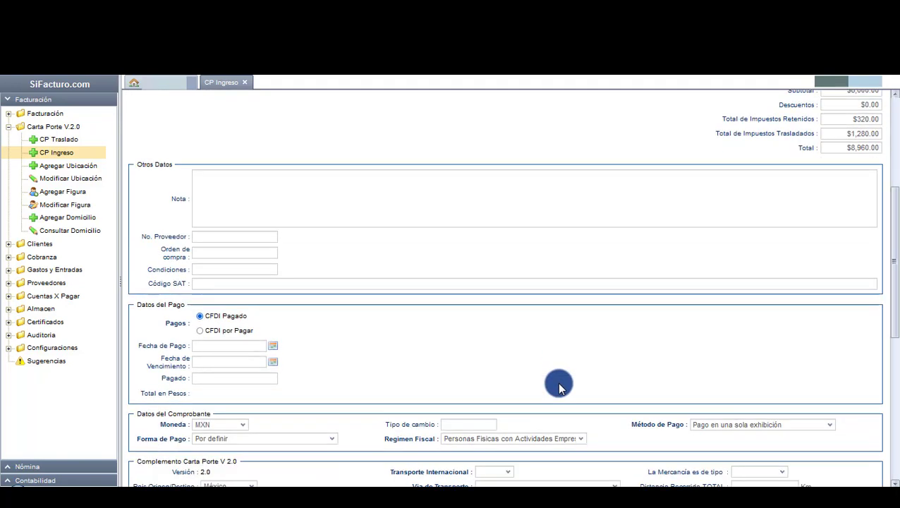
pyautogui.click(237, 332)
pyautogui.click(508, 323)
pyautogui.scroll(-4, 498, 356)
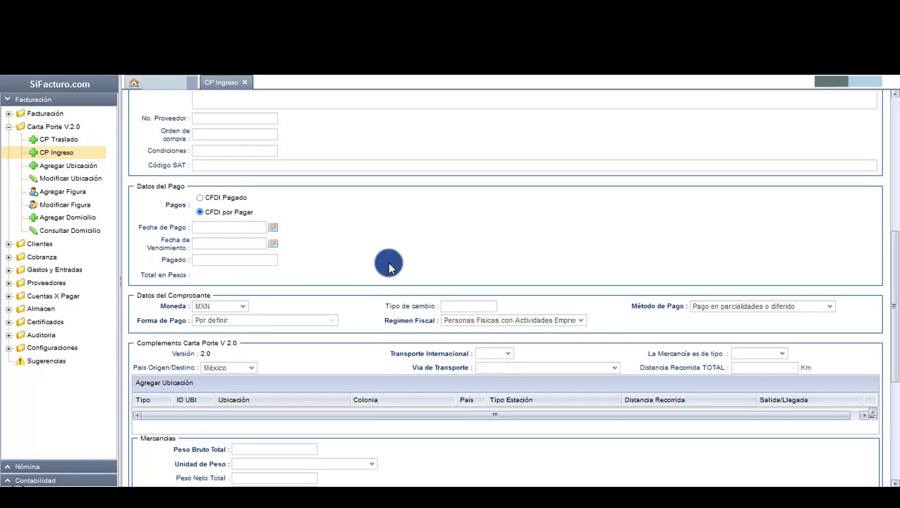
pyautogui.click(223, 306)
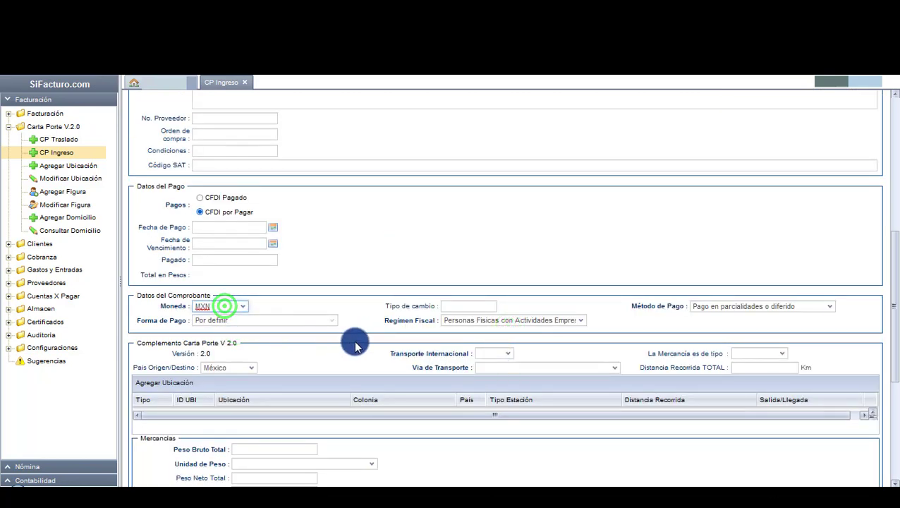
pyautogui.click(355, 345)
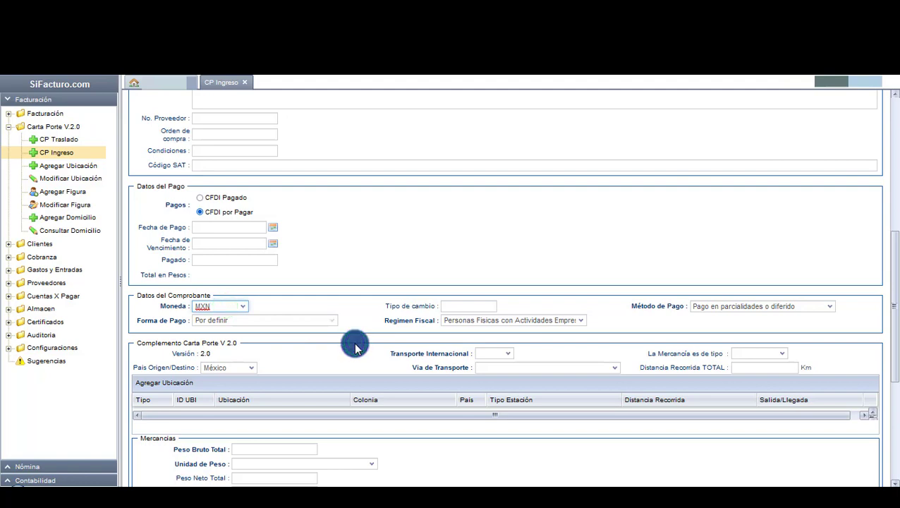
pyautogui.scroll(-3, 355, 345)
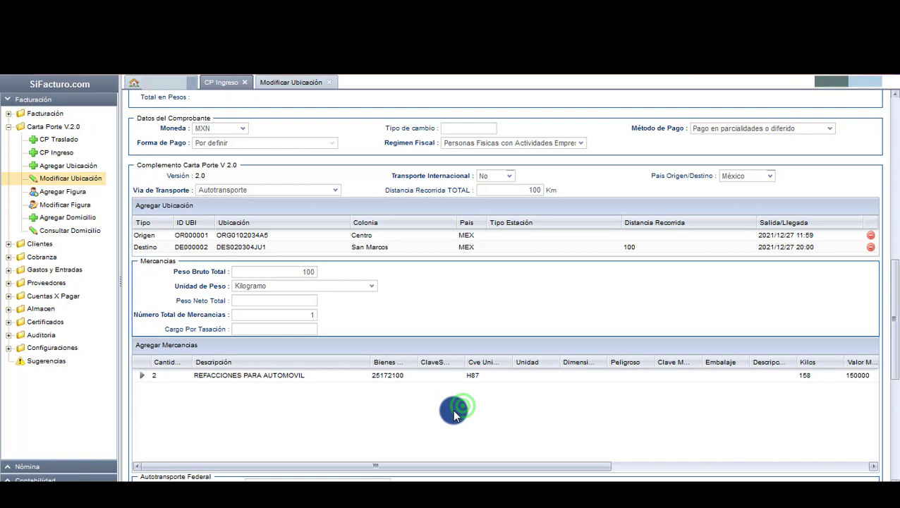
# Commit the insurance policy number in the Autotransporte Federal section.
pyautogui.scroll(-5, 455, 414)
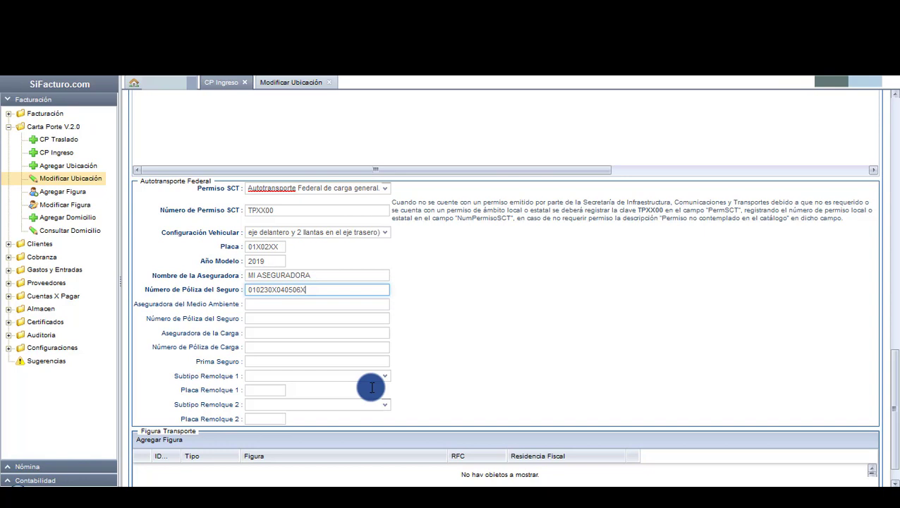
pyautogui.click(484, 353)
# Add the Operador as the first transport figure.
pyautogui.scroll(-1, 483, 353)
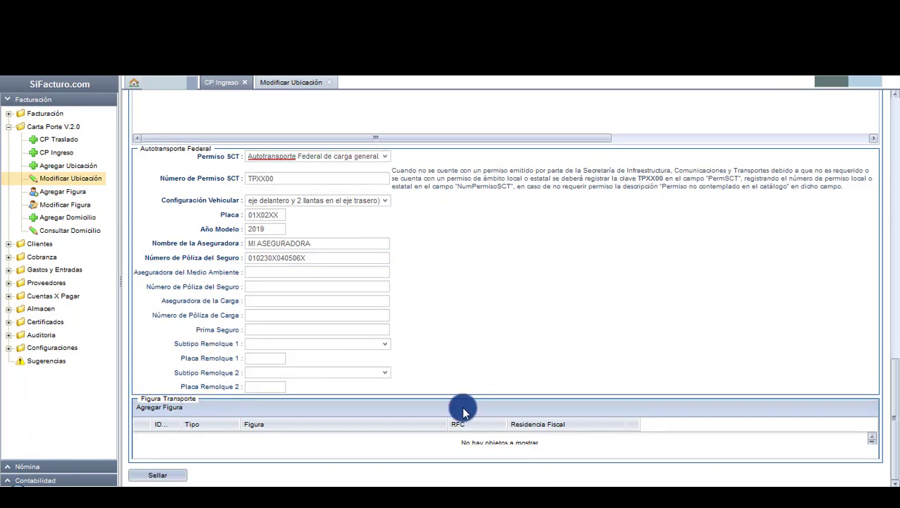
pyautogui.click(165, 403)
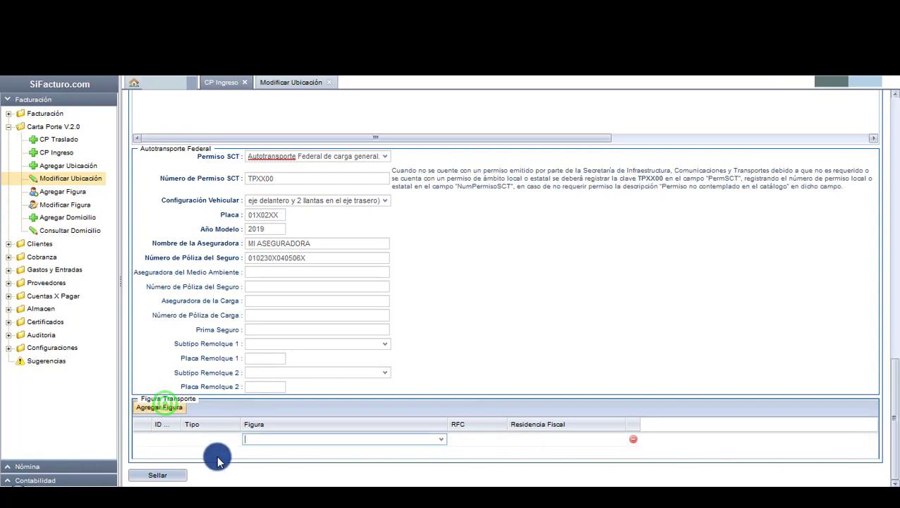
pyautogui.click(441, 439)
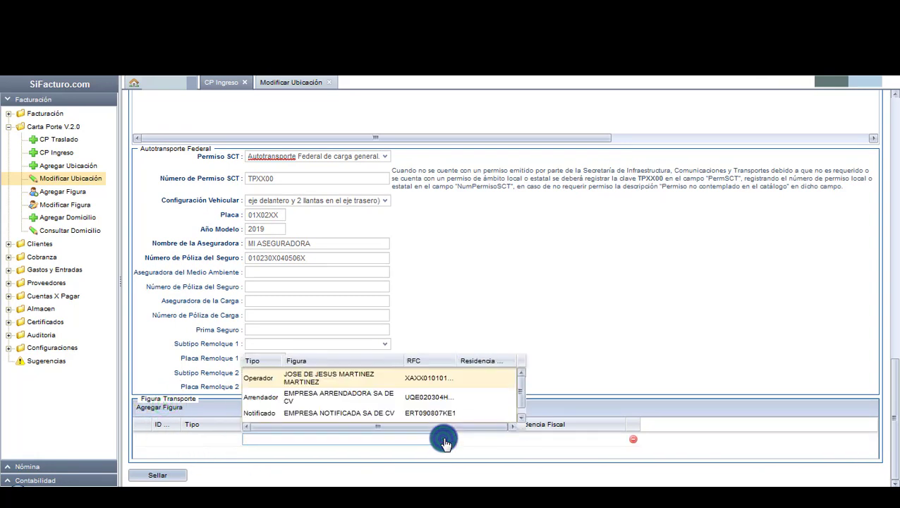
pyautogui.click(297, 379)
pyautogui.click(579, 352)
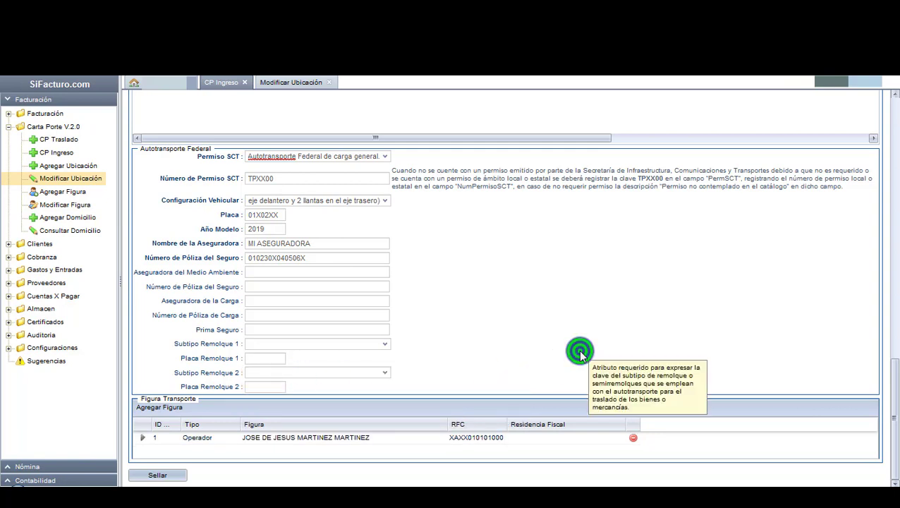
# Add EMPRESA ARRENDADORA SA DE CV as lessor with a PT02 Camión transport part.
pyautogui.click(184, 409)
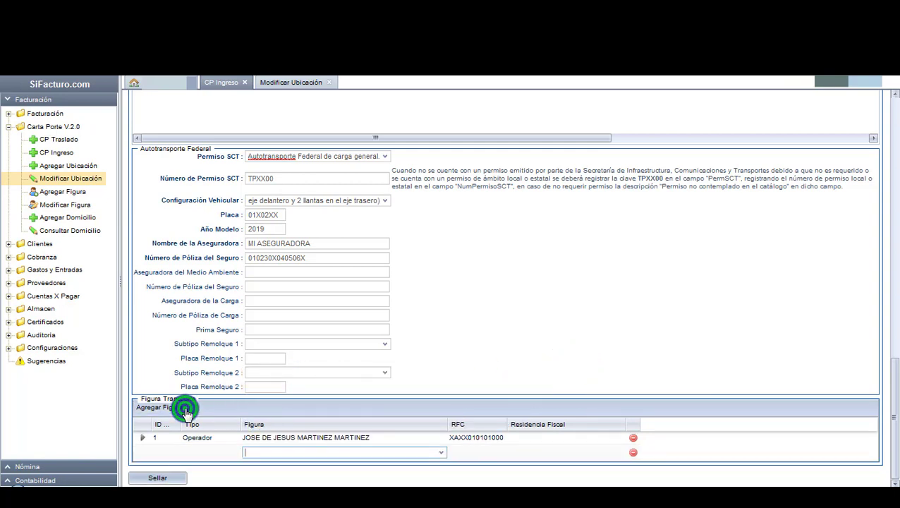
pyautogui.click(441, 452)
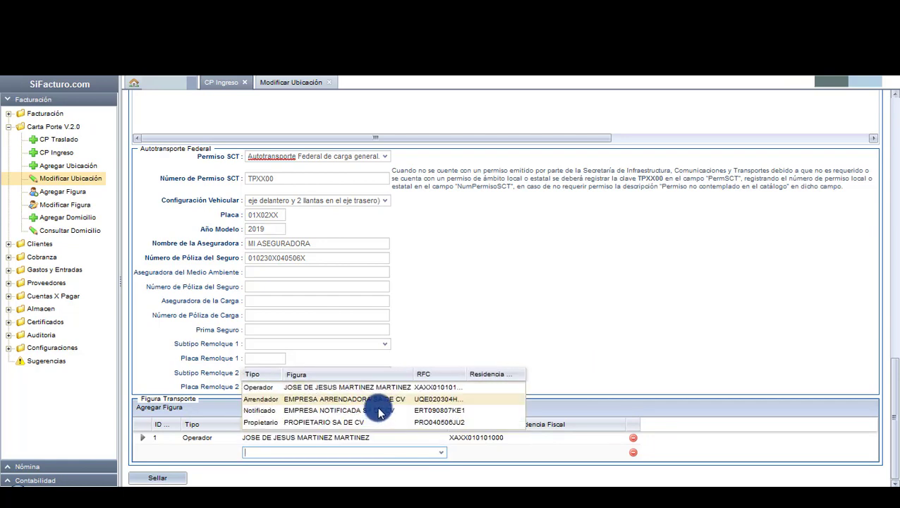
pyautogui.click(379, 411)
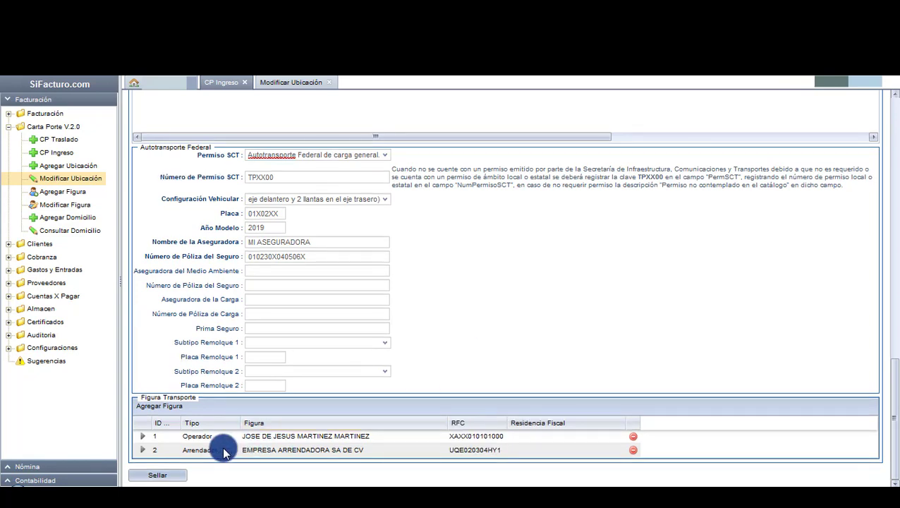
pyautogui.click(141, 450)
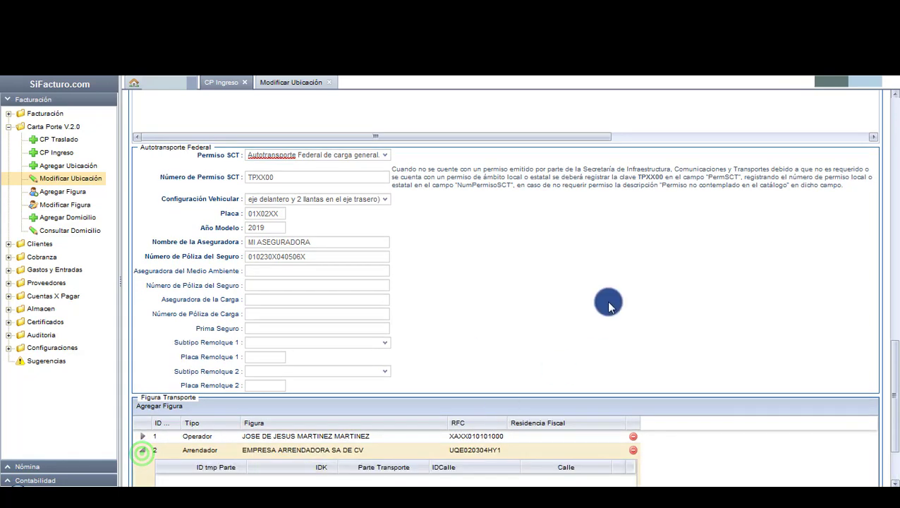
pyautogui.scroll(-3, 606, 302)
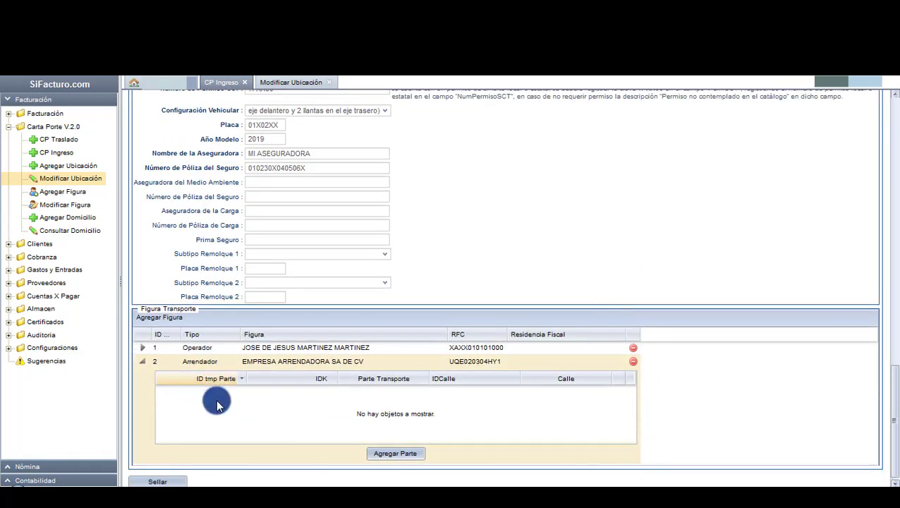
pyautogui.click(396, 454)
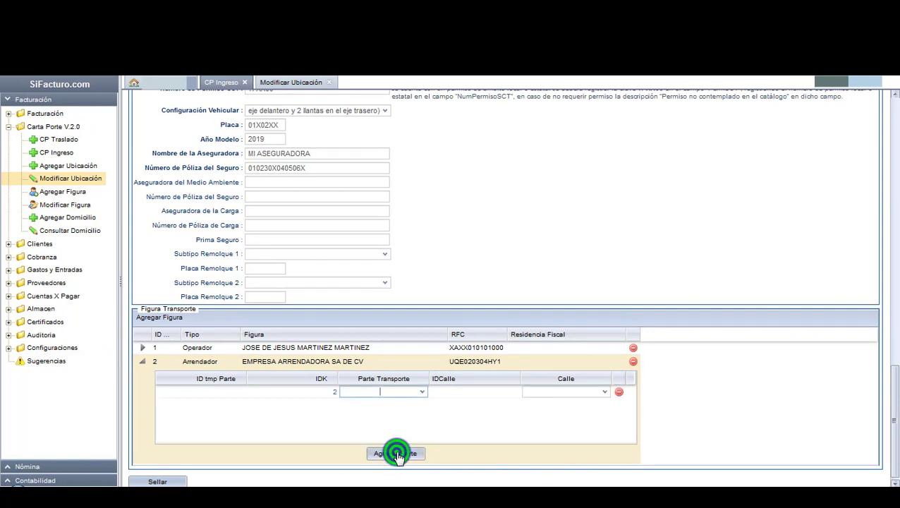
pyautogui.click(423, 393)
pyautogui.click(421, 397)
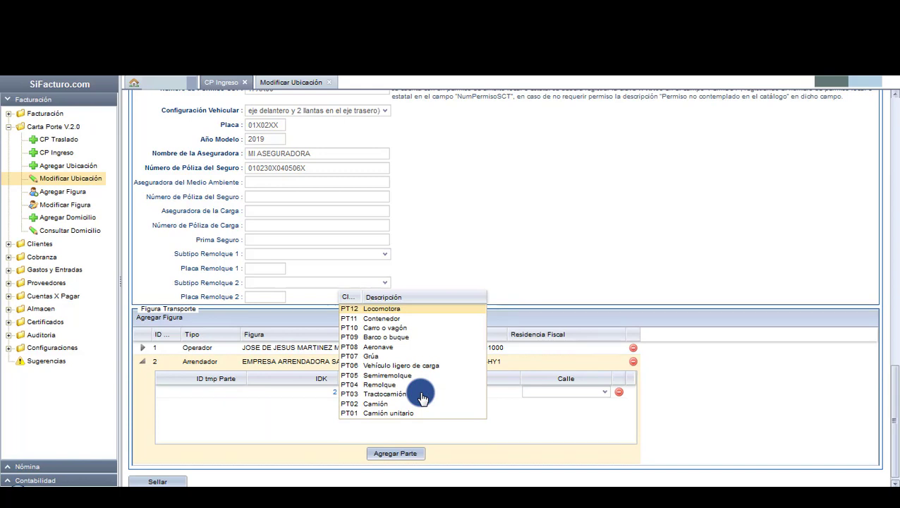
pyautogui.click(423, 406)
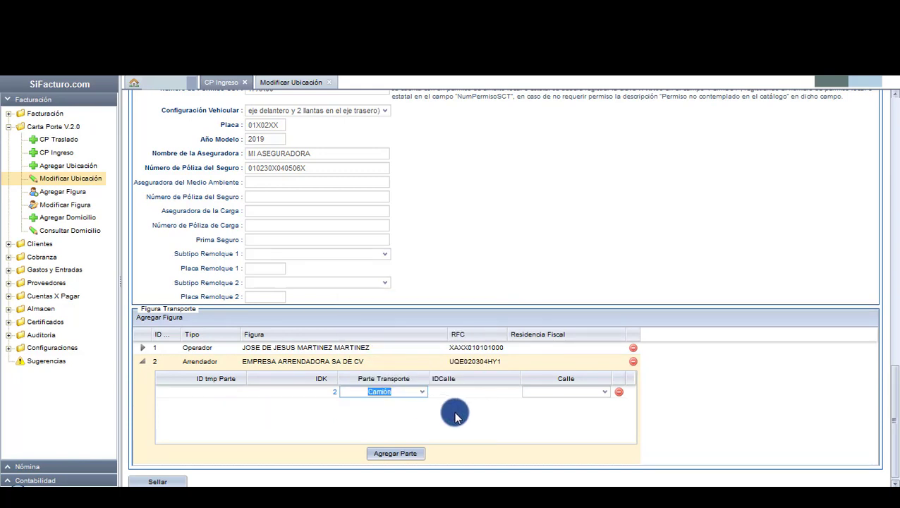
# Commit the pending Camión part, then add PROPIETARIO SA DE CV as a new owner figure row.
pyautogui.click(455, 416)
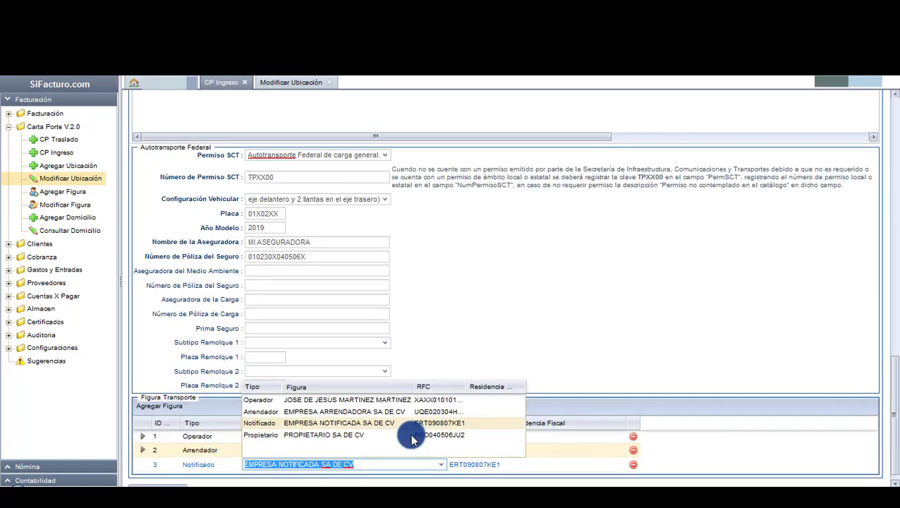
pyautogui.click(413, 439)
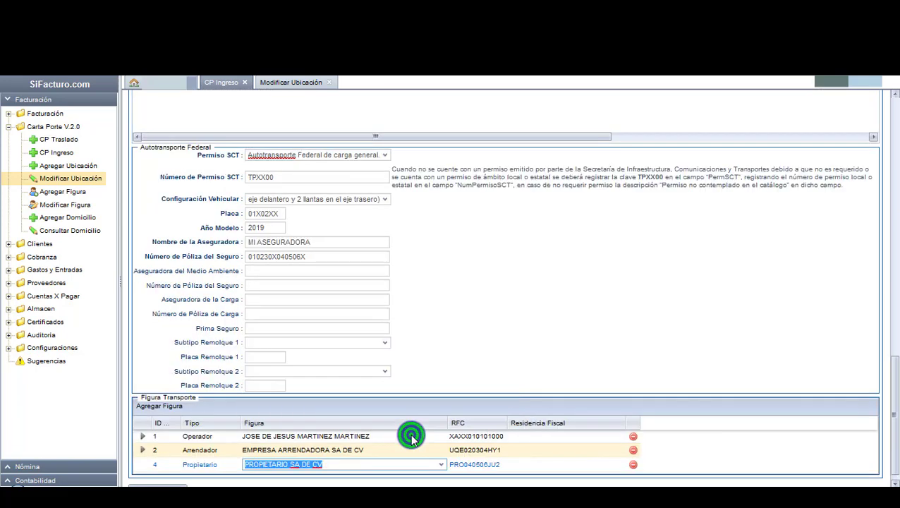
pyautogui.click(562, 315)
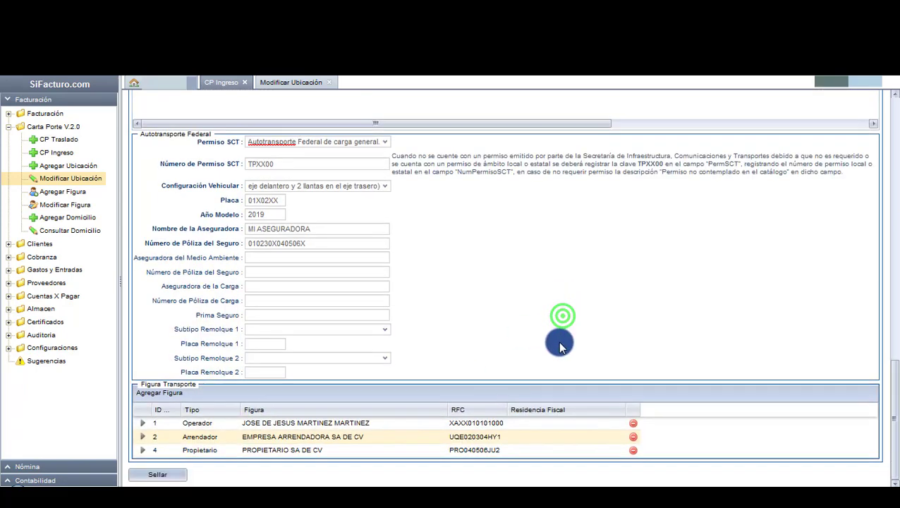
# Give the PROPIETARIO SA DE CV owner row a PT02 Camión transport part.
pyautogui.click(142, 449)
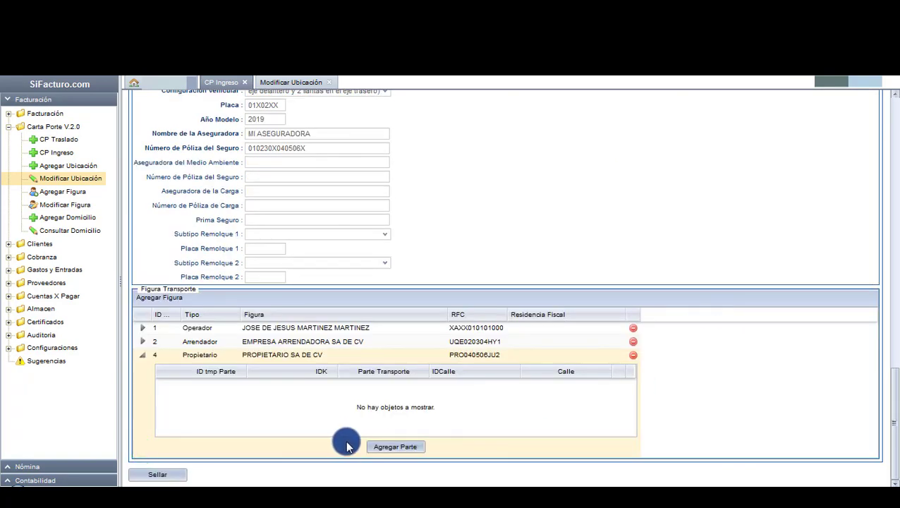
pyautogui.click(379, 450)
pyautogui.click(422, 385)
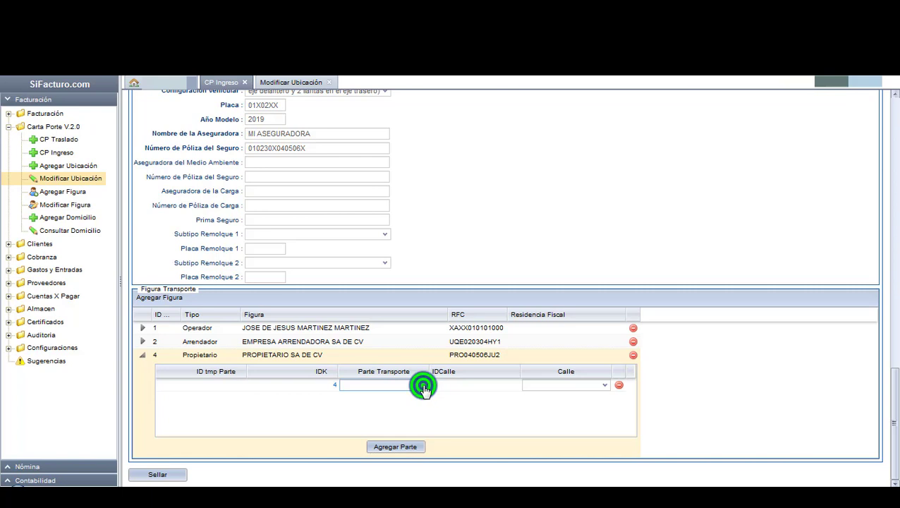
pyautogui.click(423, 387)
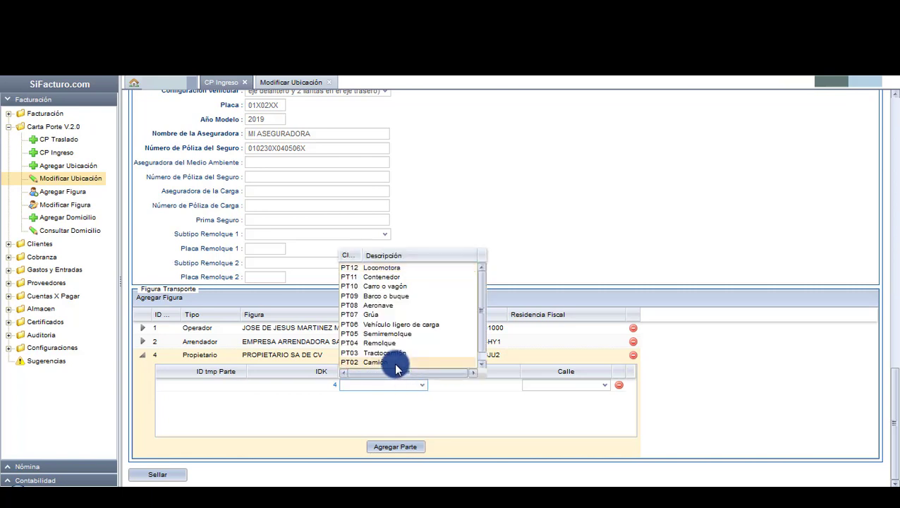
pyautogui.click(394, 362)
pyautogui.click(441, 405)
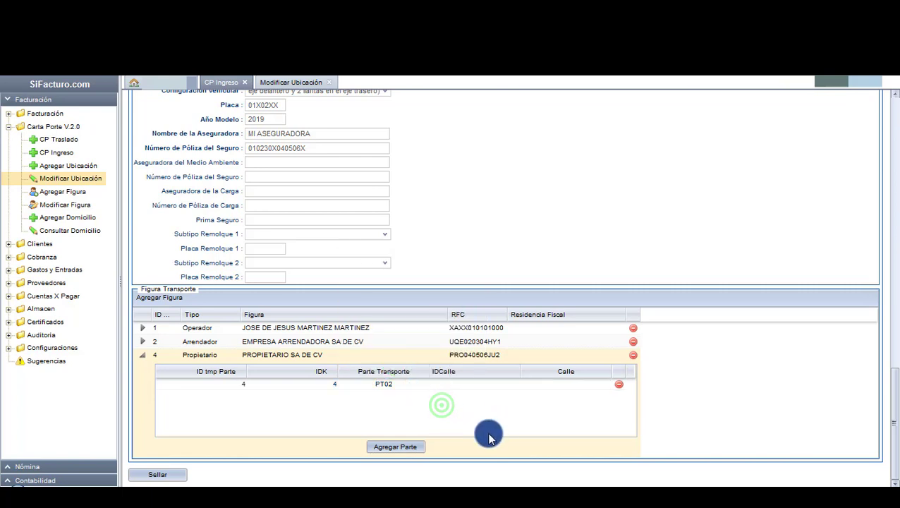